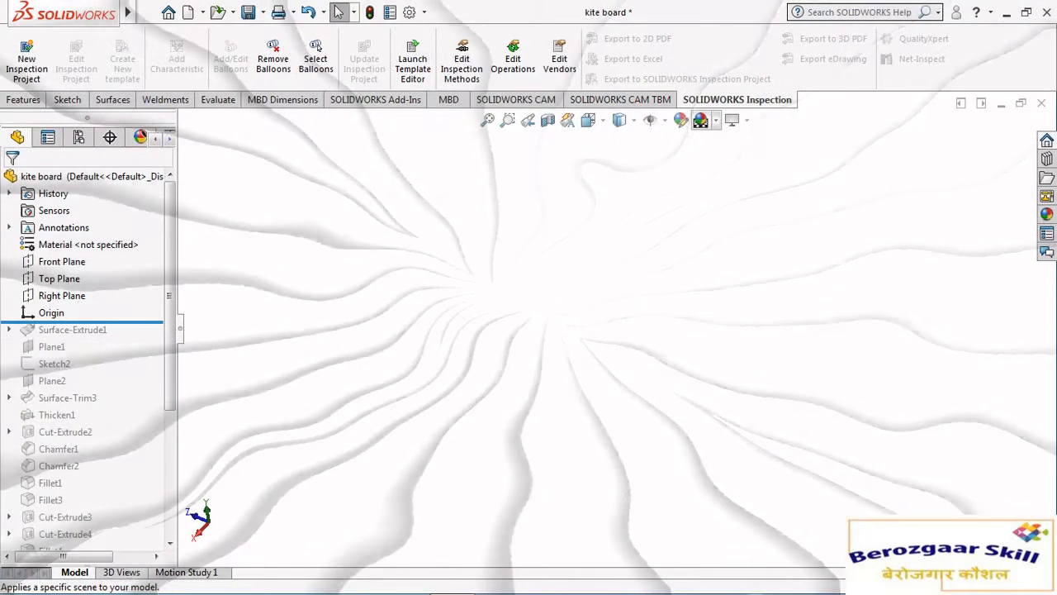
Apply a soft blue and white gradient background scene in place of the wavy patterned one.
{"action": "left_click", "coordinate": [715, 120]}
{"action": "left_click", "coordinate": [755, 104]}
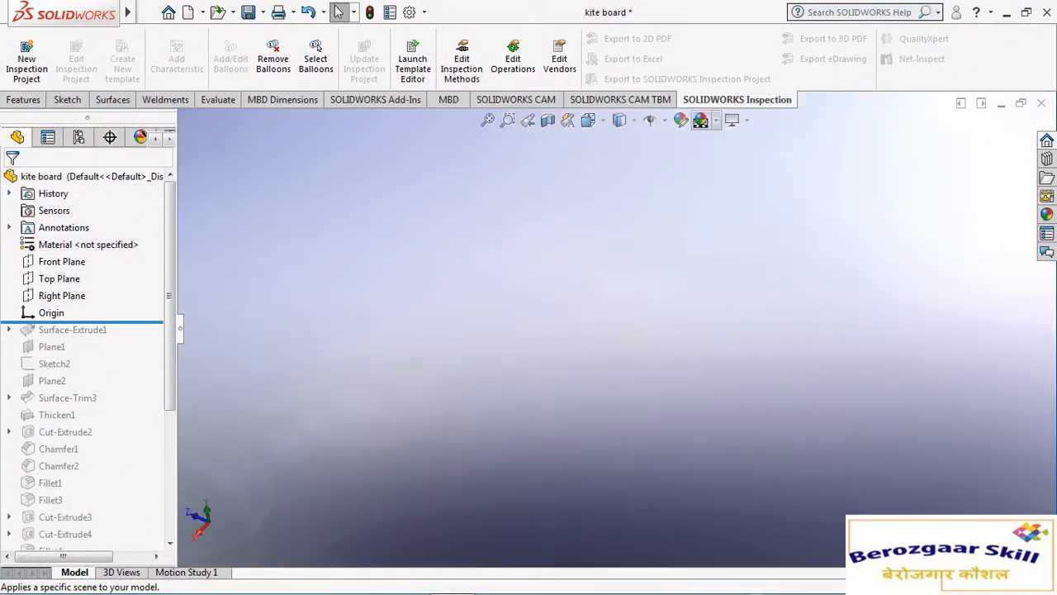
{"action": "left_click", "coordinate": [715, 120]}
{"action": "left_click", "coordinate": [746, 216]}
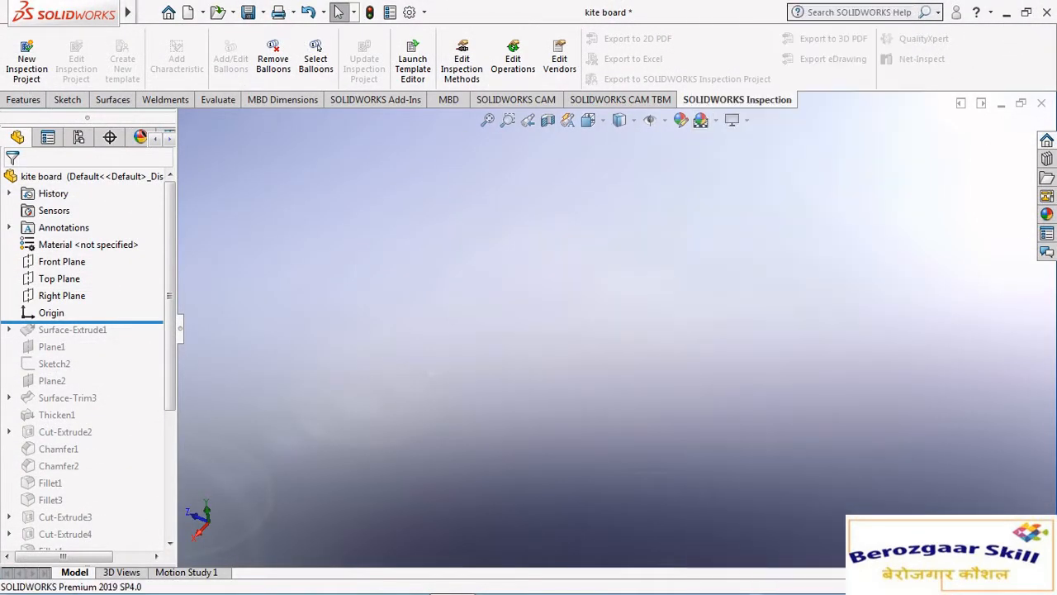
Roll the feature history forward to include Surface-Extrude1 and open its Sketch1 for editing.
{"action": "key", "text": "Down"}
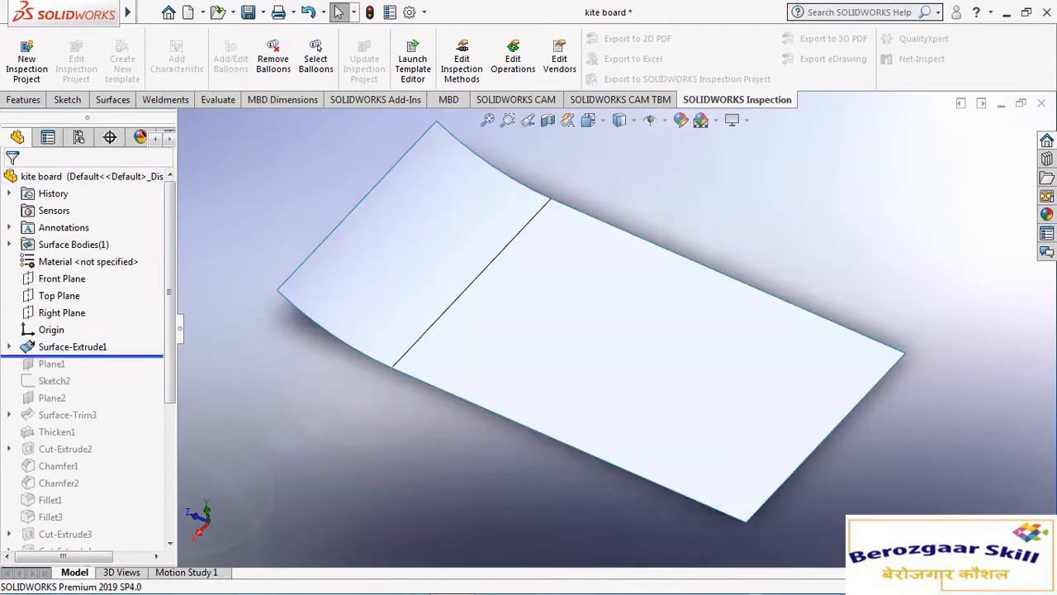
{"action": "left_click", "coordinate": [9, 346]}
{"action": "left_click", "coordinate": [71, 363]}
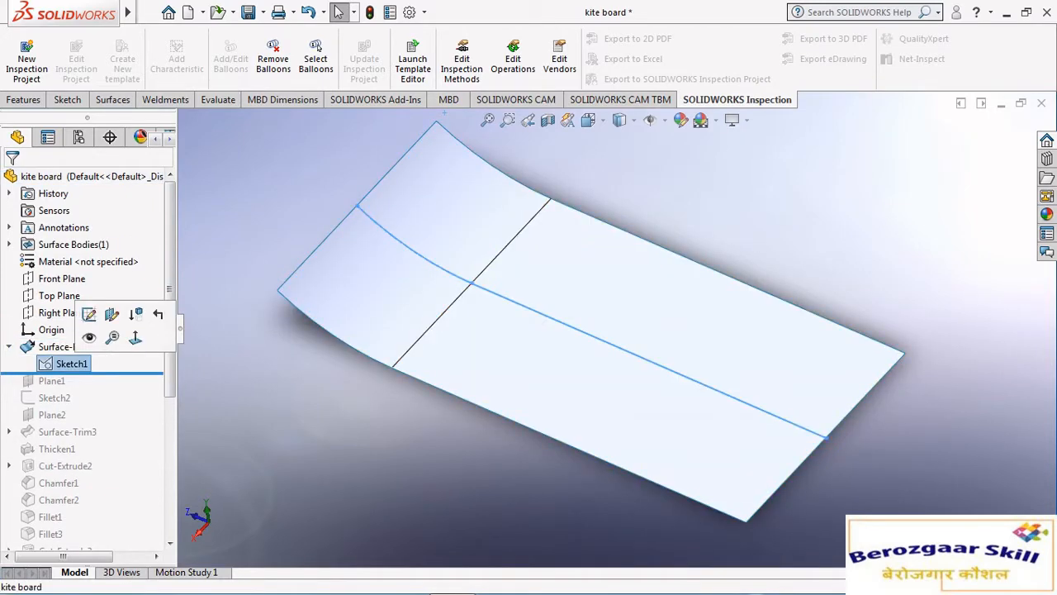
{"action": "left_click", "coordinate": [86, 315]}
Examine the side profile and dimensions of Sketch1 in the Right view and exit the sketch.
{"action": "left_click", "coordinate": [588, 120]}
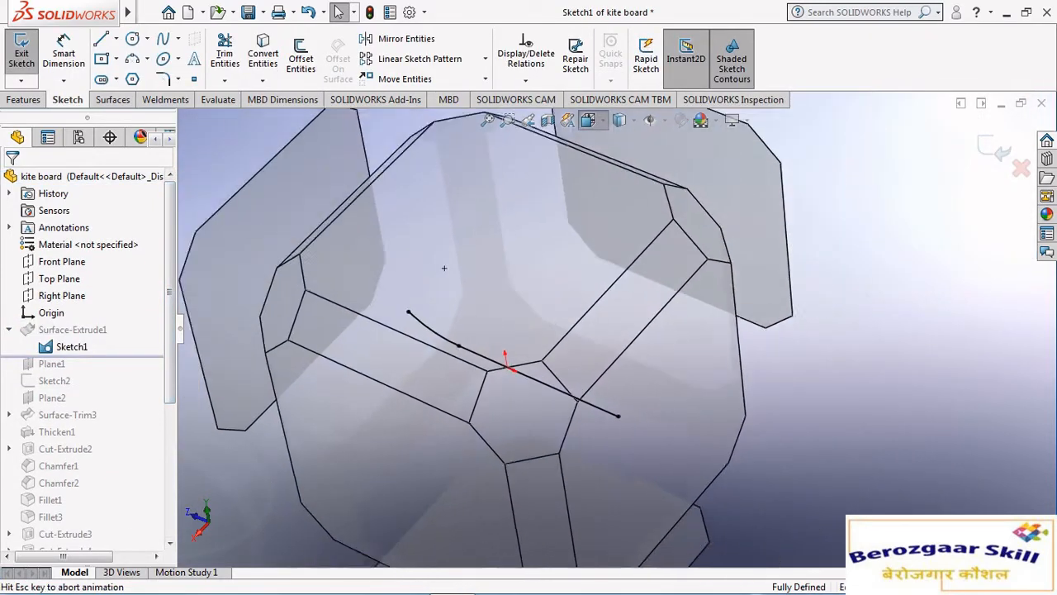
{"action": "left_click", "coordinate": [417, 437]}
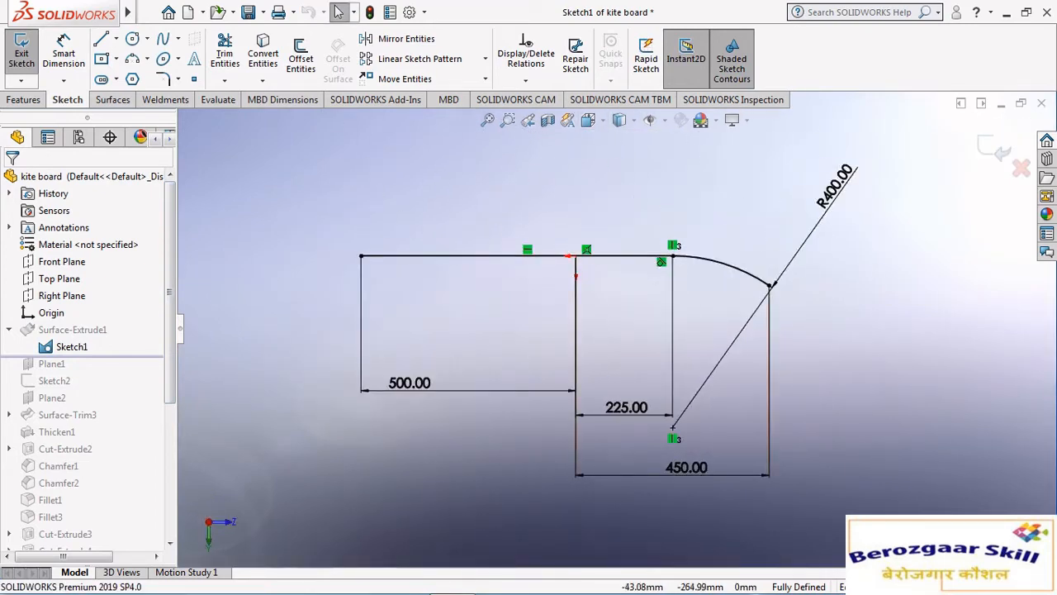
{"action": "left_click", "coordinate": [588, 120]}
{"action": "left_click", "coordinate": [676, 207]}
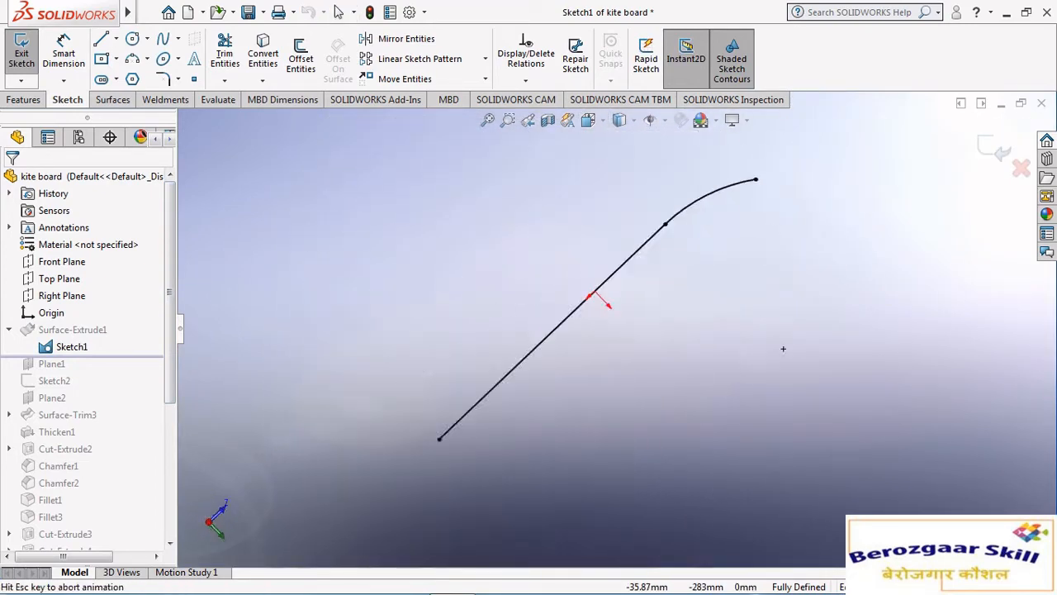
{"action": "scroll", "coordinate": [620, 331], "scroll_direction": "up", "scroll_amount": 2}
{"action": "scroll", "coordinate": [611, 363], "scroll_direction": "down", "scroll_amount": 4}
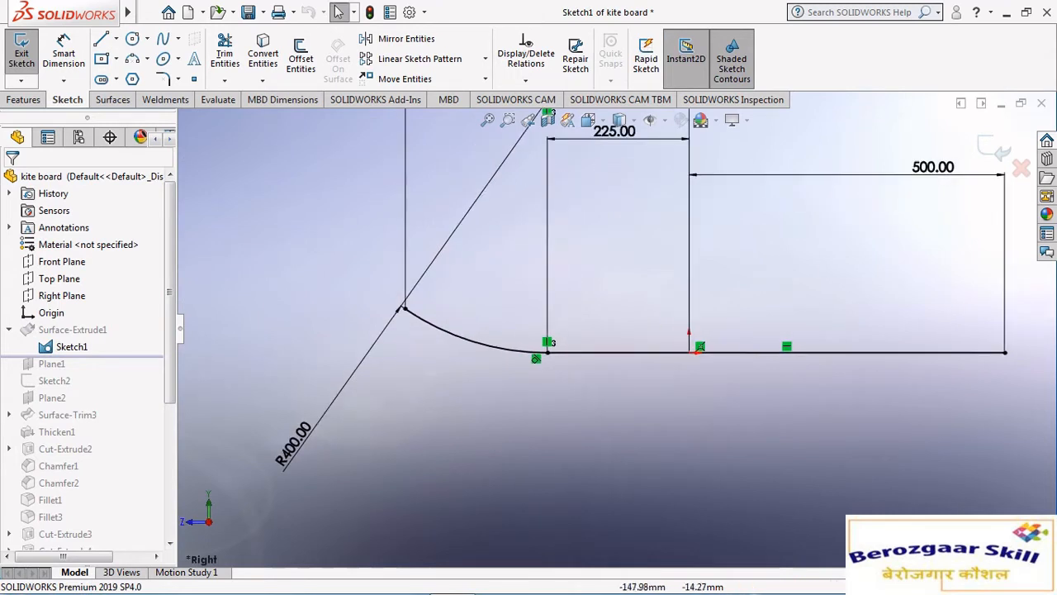
{"action": "scroll", "coordinate": [615, 329], "scroll_direction": "up", "scroll_amount": 7}
{"action": "scroll", "coordinate": [680, 287], "scroll_direction": "down", "scroll_amount": 5}
{"action": "scroll", "coordinate": [621, 322], "scroll_direction": "up", "scroll_amount": 4}
{"action": "scroll", "coordinate": [530, 336], "scroll_direction": "down", "scroll_amount": 5}
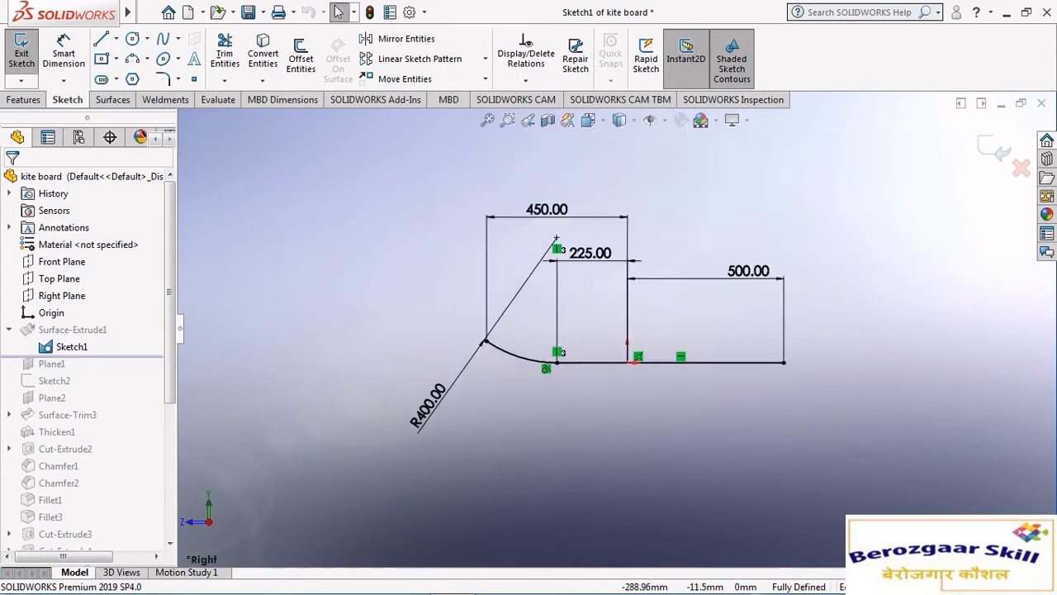
{"action": "scroll", "coordinate": [579, 331], "scroll_direction": "up", "scroll_amount": 4}
{"action": "scroll", "coordinate": [578, 331], "scroll_direction": "down", "scroll_amount": 3}
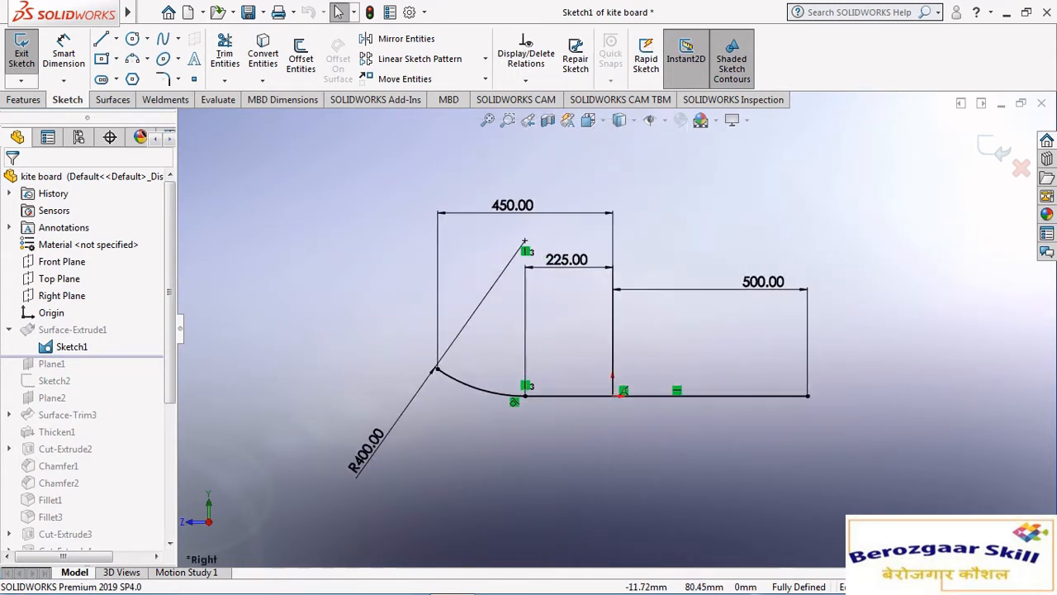
{"action": "scroll", "coordinate": [635, 307], "scroll_direction": "down", "scroll_amount": 2}
{"action": "scroll", "coordinate": [635, 307], "scroll_direction": "up", "scroll_amount": 2}
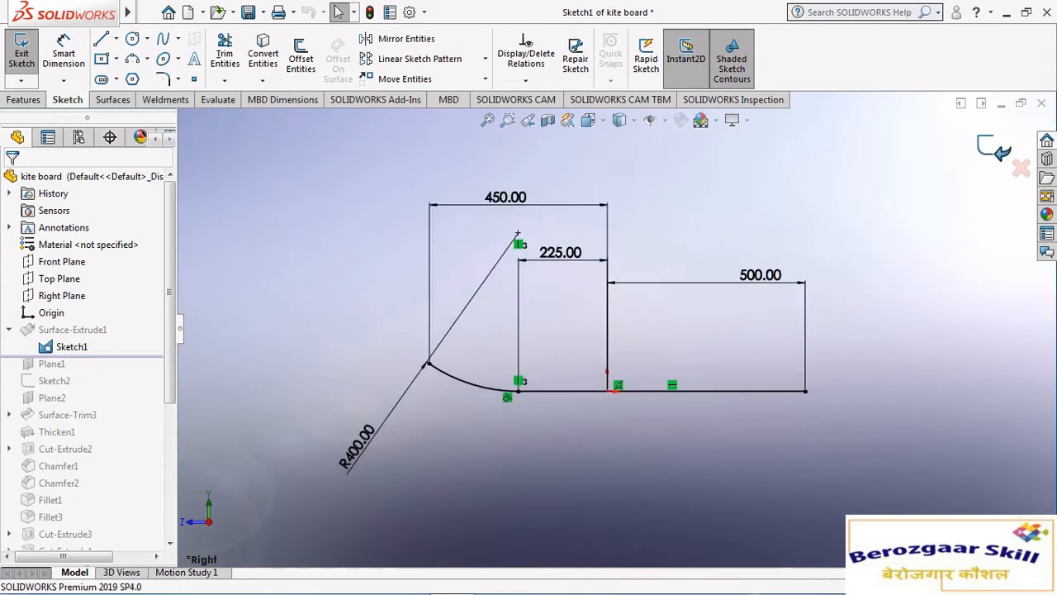
{"action": "key", "text": "ctrl+b"}
Open the Surface-Extrude1 definition, review its direction and depth settings, and leave without changing them.
{"action": "left_click", "coordinate": [73, 346]}
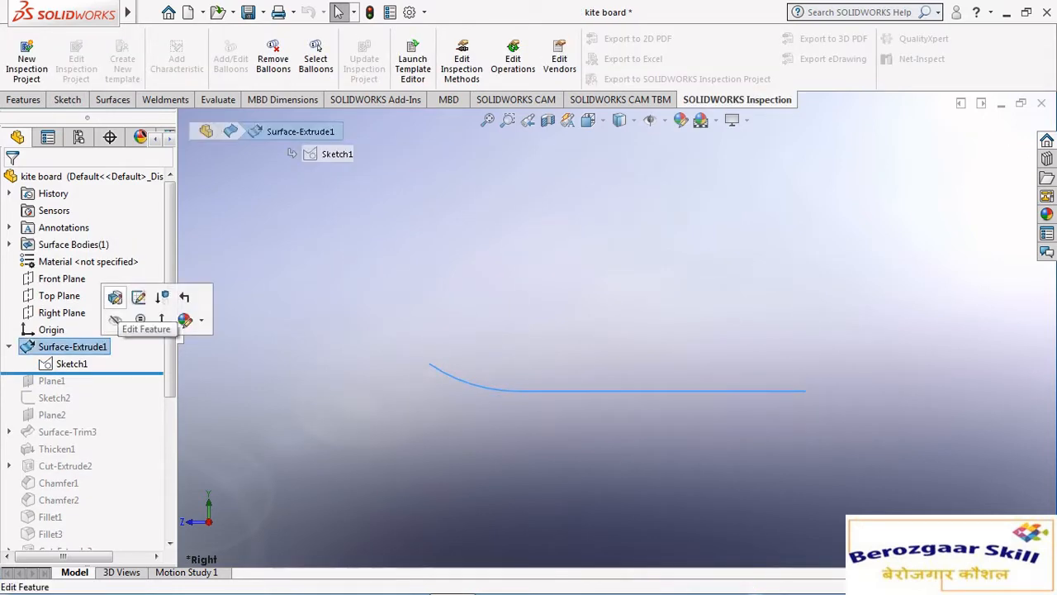
{"action": "left_click", "coordinate": [115, 299]}
{"action": "scroll", "coordinate": [615, 328], "scroll_direction": "up", "scroll_amount": 3}
{"action": "scroll", "coordinate": [529, 402], "scroll_direction": "down", "scroll_amount": 2}
{"action": "scroll", "coordinate": [656, 316], "scroll_direction": "down", "scroll_amount": 2}
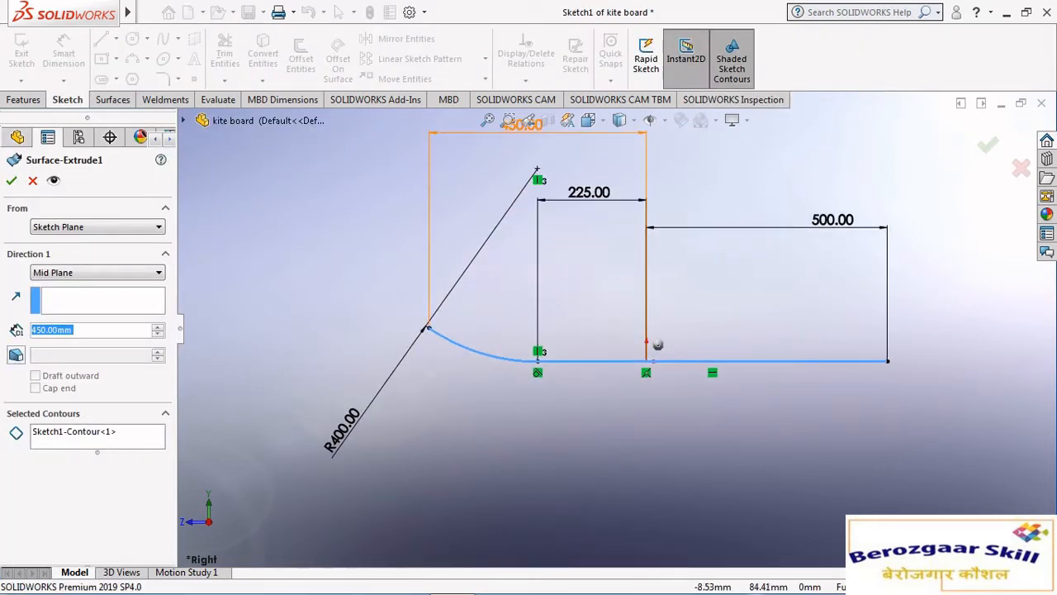
{"action": "scroll", "coordinate": [618, 330], "scroll_direction": "up", "scroll_amount": 3}
{"action": "scroll", "coordinate": [619, 334], "scroll_direction": "down", "scroll_amount": 1}
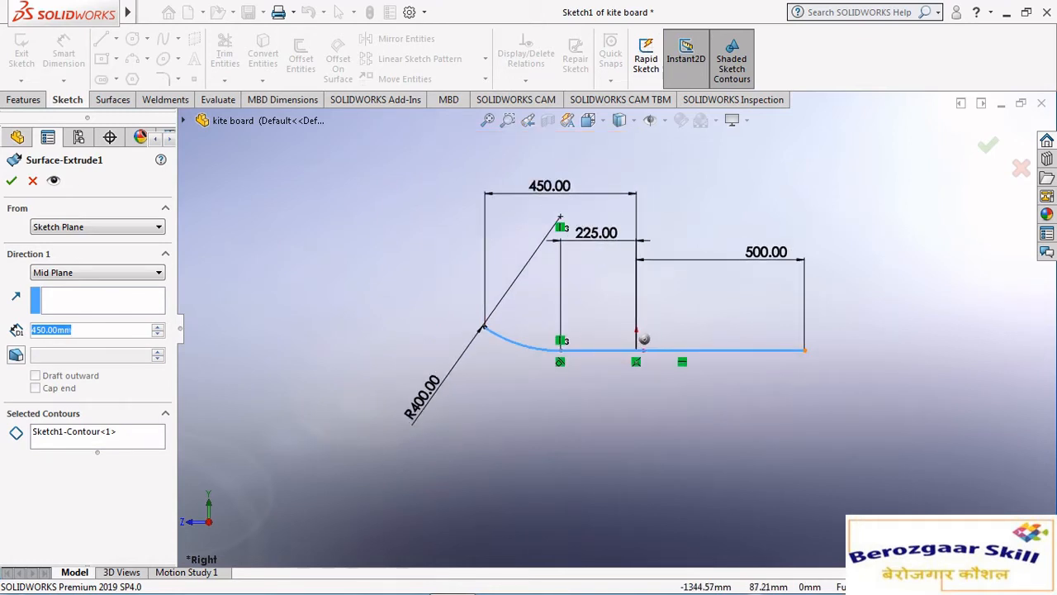
{"action": "key", "text": "Escape"}
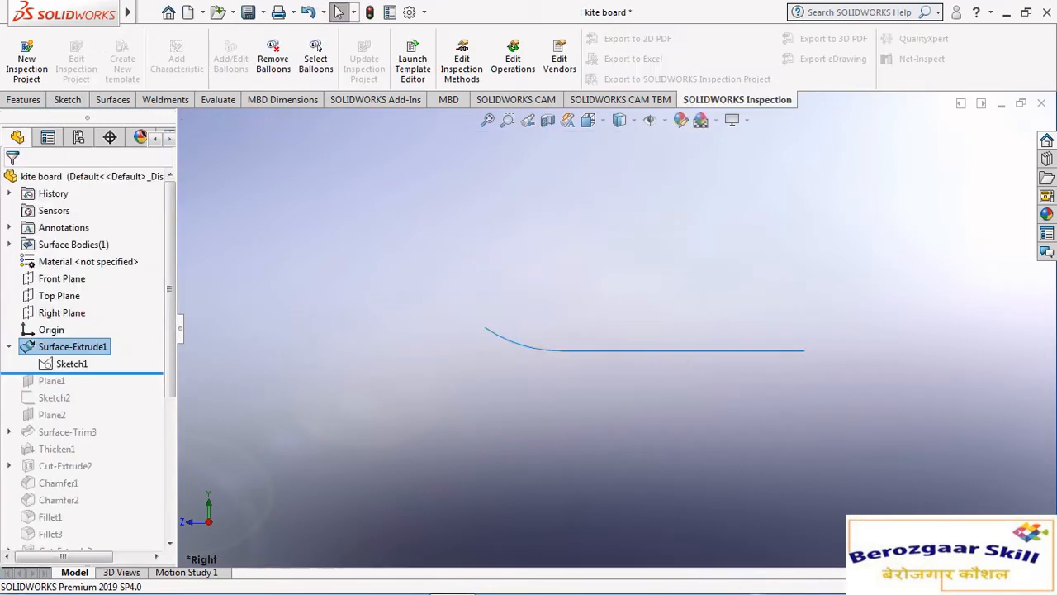
Roll the feature history forward to include Plane1 after the extruded surface.
{"action": "middle_click_drag", "start_coordinate": [496, 363], "coordinate": [505, 414]}
{"action": "scroll", "coordinate": [559, 411], "scroll_direction": "down", "scroll_amount": 3}
{"action": "scroll", "coordinate": [617, 330], "scroll_direction": "up", "scroll_amount": 4}
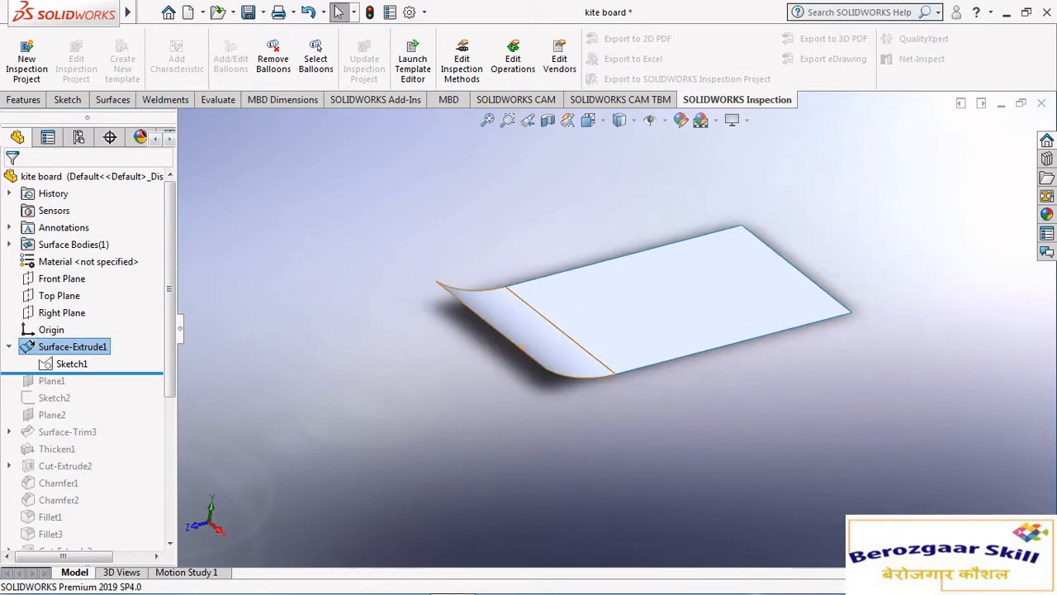
{"action": "scroll", "coordinate": [691, 329], "scroll_direction": "down", "scroll_amount": 3}
{"action": "left_click_drag", "start_coordinate": [82, 373], "coordinate": [83, 390]}
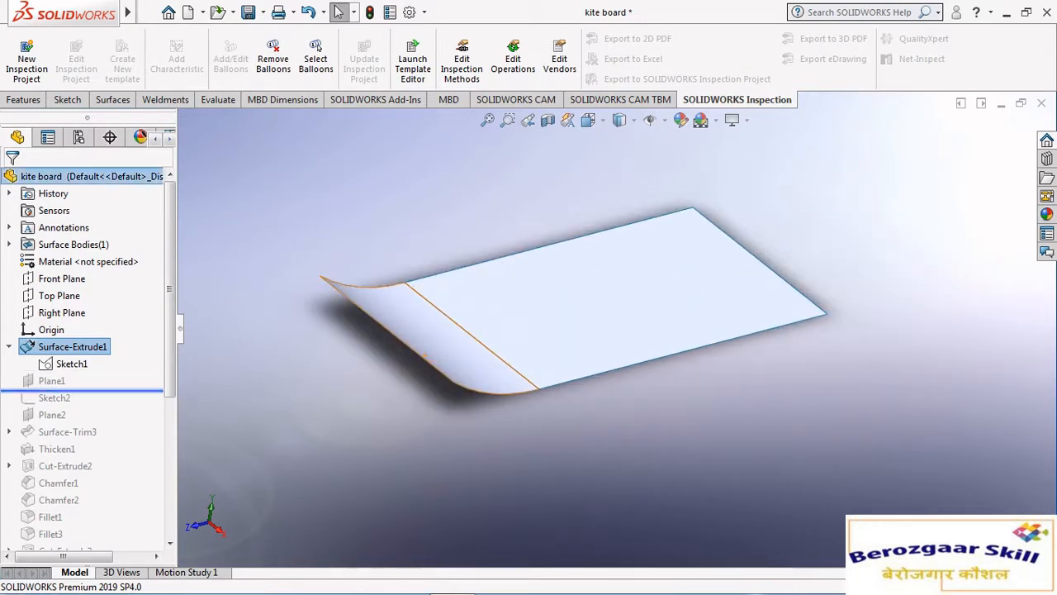
Open the Plane1 definition, review its offset from the Top Plane in the Right view, and close it.
{"action": "left_click", "coordinate": [52, 380]}
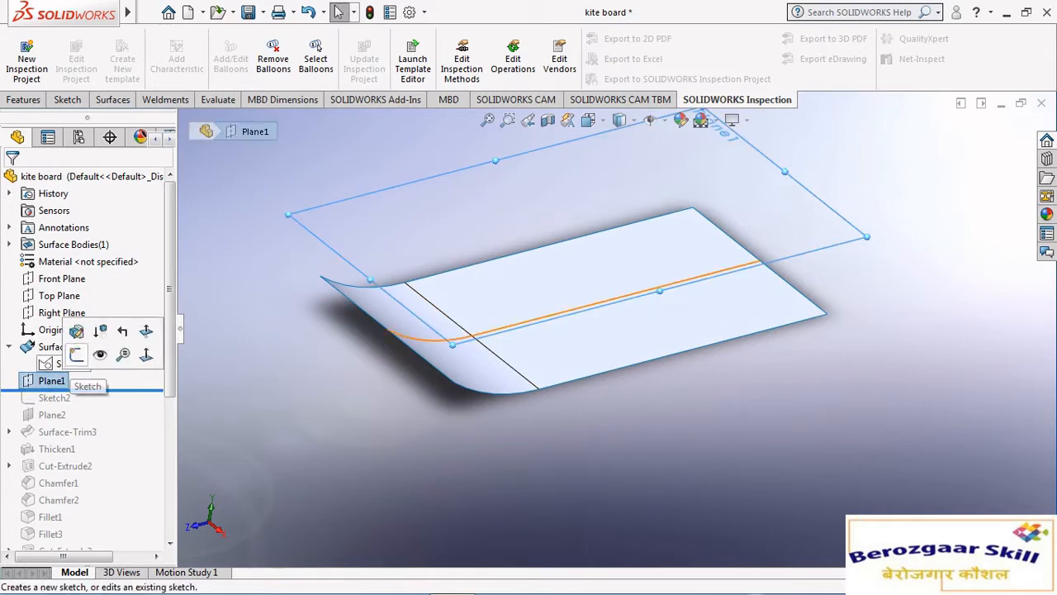
{"action": "left_click", "coordinate": [76, 331]}
{"action": "middle_click_drag", "start_coordinate": [578, 347], "coordinate": [579, 273]}
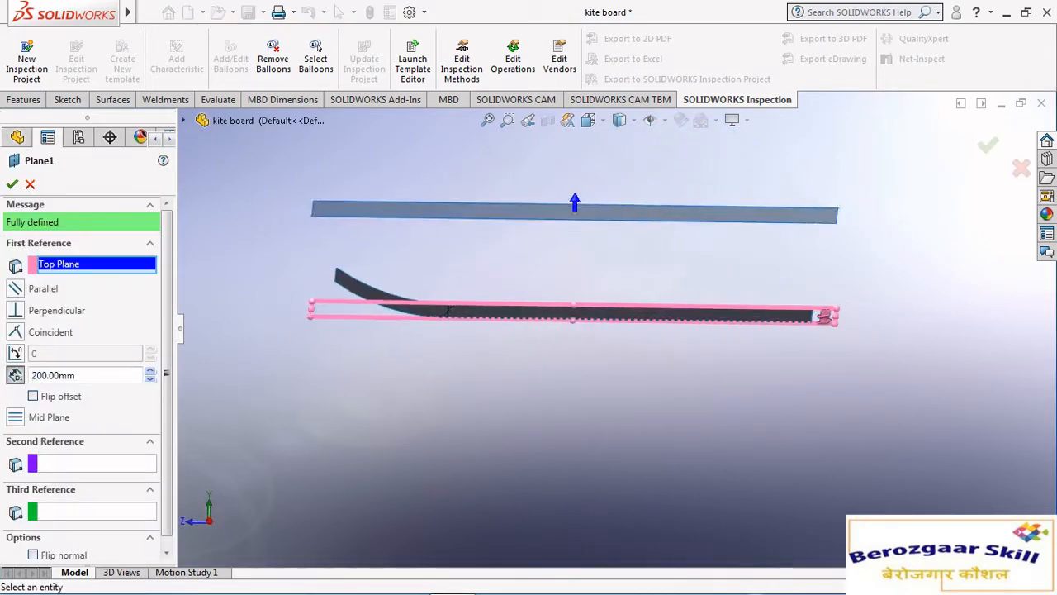
{"action": "left_click", "coordinate": [588, 120]}
{"action": "left_click", "coordinate": [501, 358]}
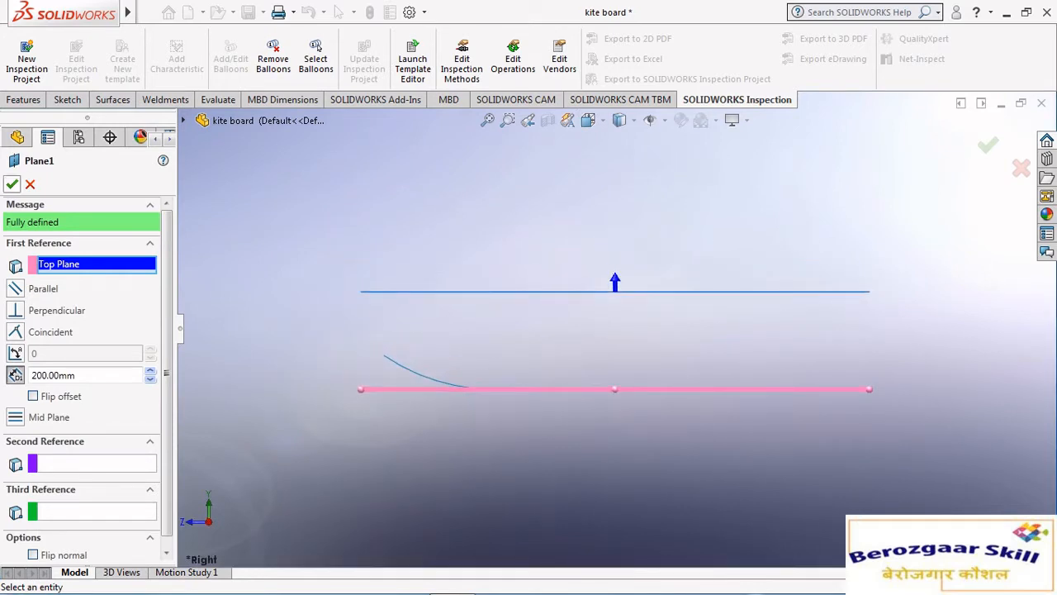
{"action": "scroll", "coordinate": [463, 196], "scroll_direction": "up", "scroll_amount": 1}
{"action": "scroll", "coordinate": [659, 389], "scroll_direction": "down", "scroll_amount": 1}
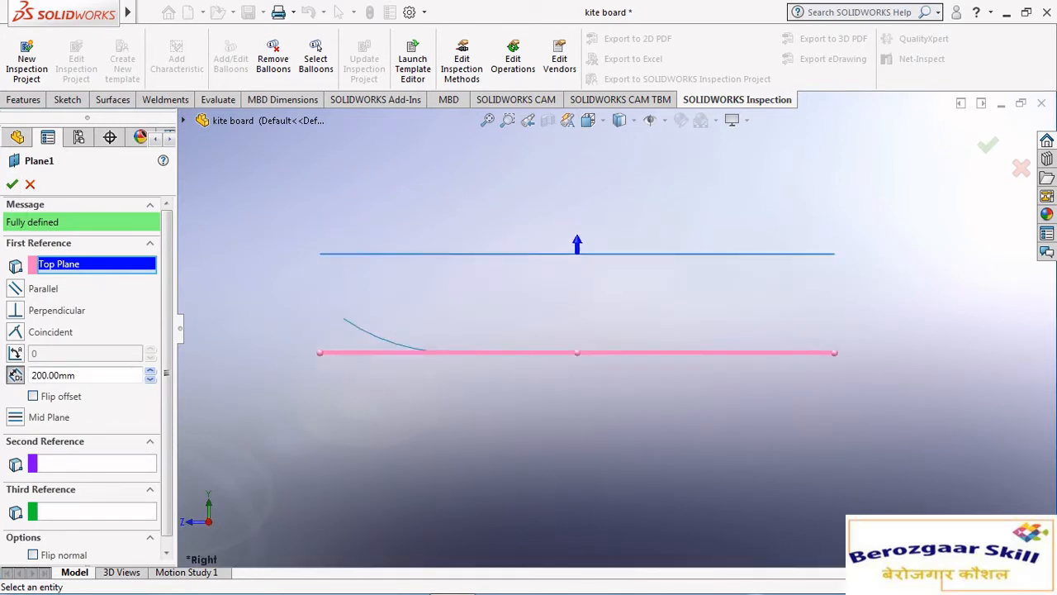
{"action": "key", "text": "Return"}
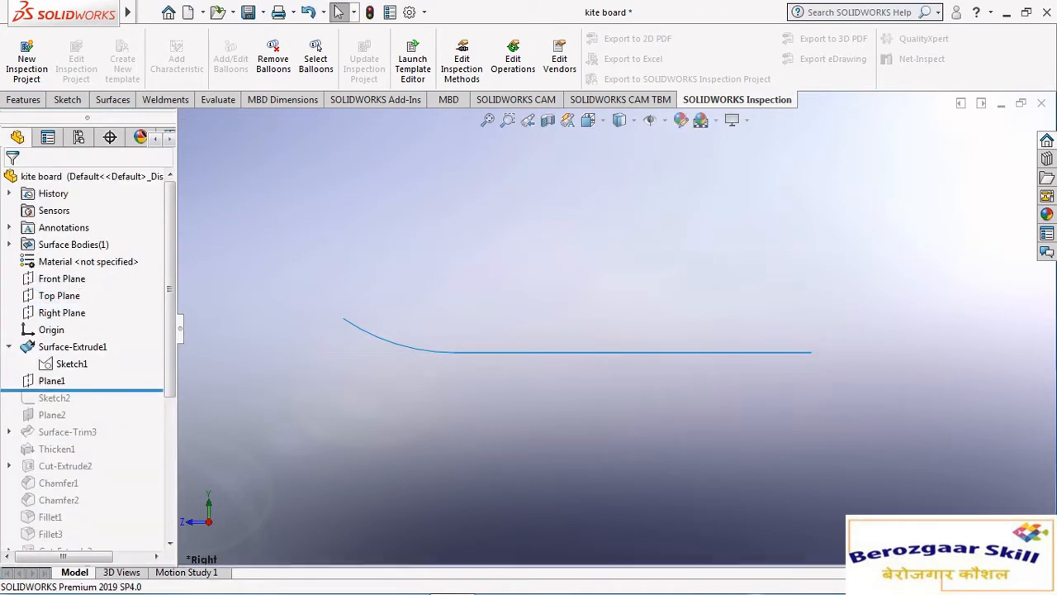
Roll the feature history forward past Sketch2 and Plane2 to include Surface-Trim3.
{"action": "middle_click_drag", "start_coordinate": [578, 331], "coordinate": [607, 364]}
{"action": "left_click_drag", "start_coordinate": [83, 390], "coordinate": [82, 406]}
{"action": "left_click", "coordinate": [54, 397]}
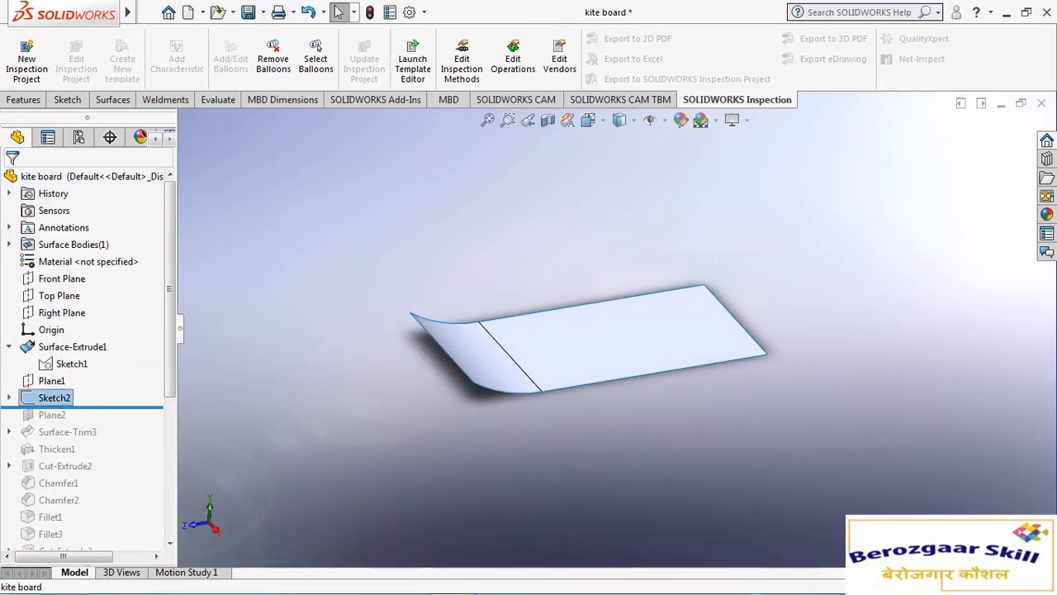
{"action": "scroll", "coordinate": [626, 329], "scroll_direction": "up", "scroll_amount": 1}
{"action": "middle_click_drag", "start_coordinate": [626, 328], "coordinate": [611, 294]}
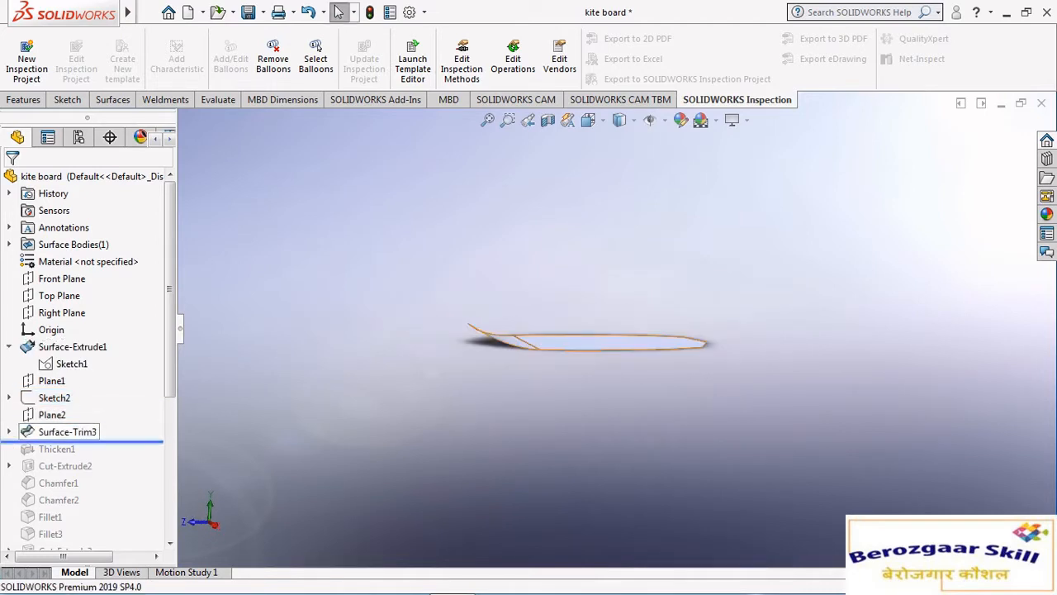
Open Sketch2 for editing and orient the model to the Top view.
{"action": "middle_click_drag", "start_coordinate": [471, 364], "coordinate": [470, 417]}
{"action": "scroll", "coordinate": [471, 417], "scroll_direction": "down", "scroll_amount": 2}
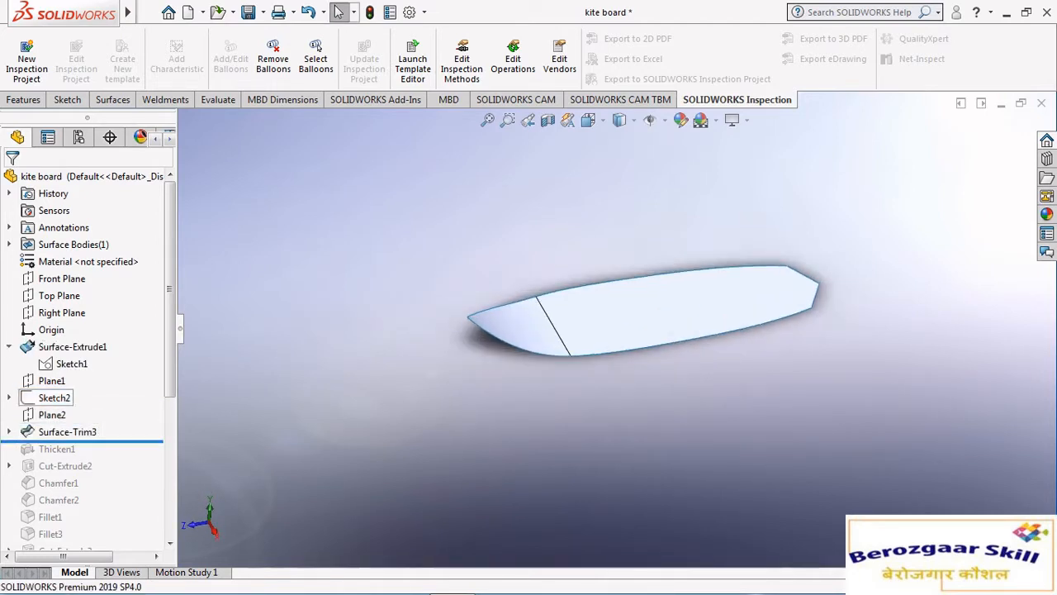
{"action": "left_click", "coordinate": [73, 350]}
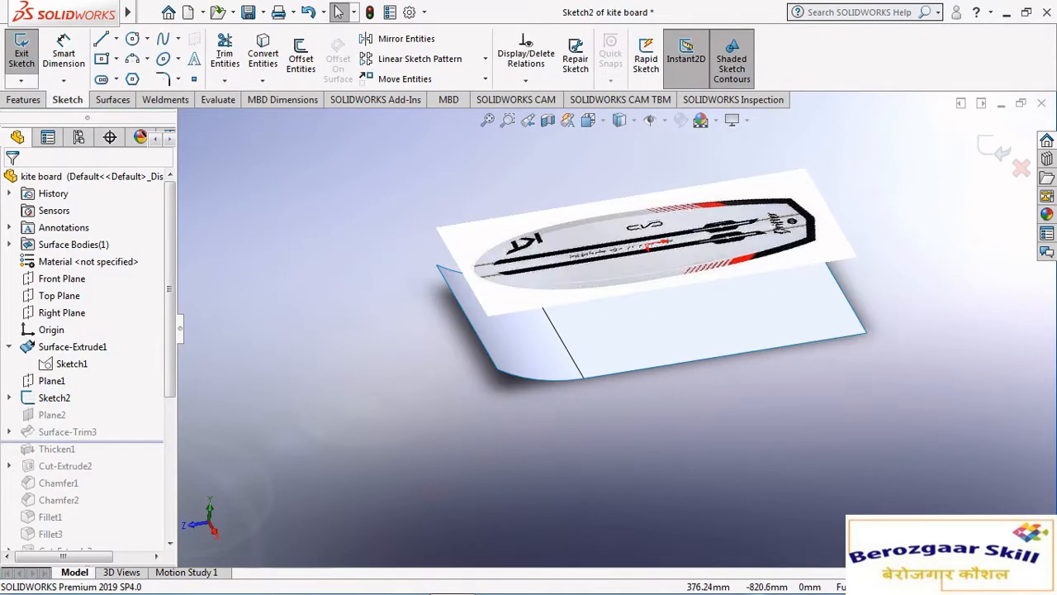
{"action": "mouse_move", "coordinate": [351, 388]}
{"action": "middle_mouse_down"}
{"action": "mouse_move", "coordinate": [422, 273]}
{"action": "mouse_move", "coordinate": [446, 322]}
{"action": "mouse_move", "coordinate": [430, 373]}
{"action": "middle_mouse_up"}
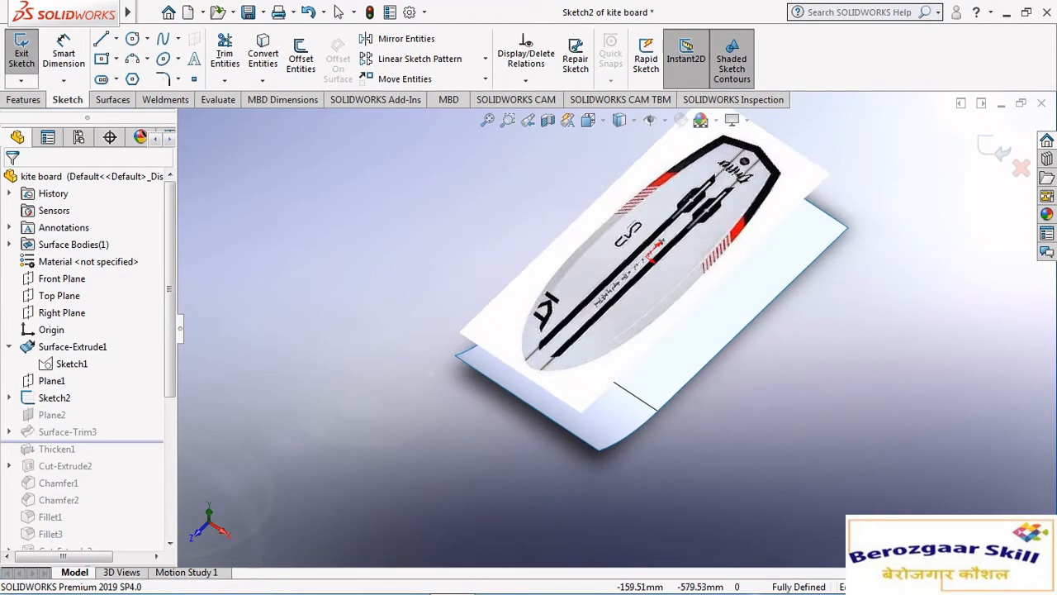
{"action": "left_click", "coordinate": [590, 120]}
{"action": "left_click", "coordinate": [480, 326]}
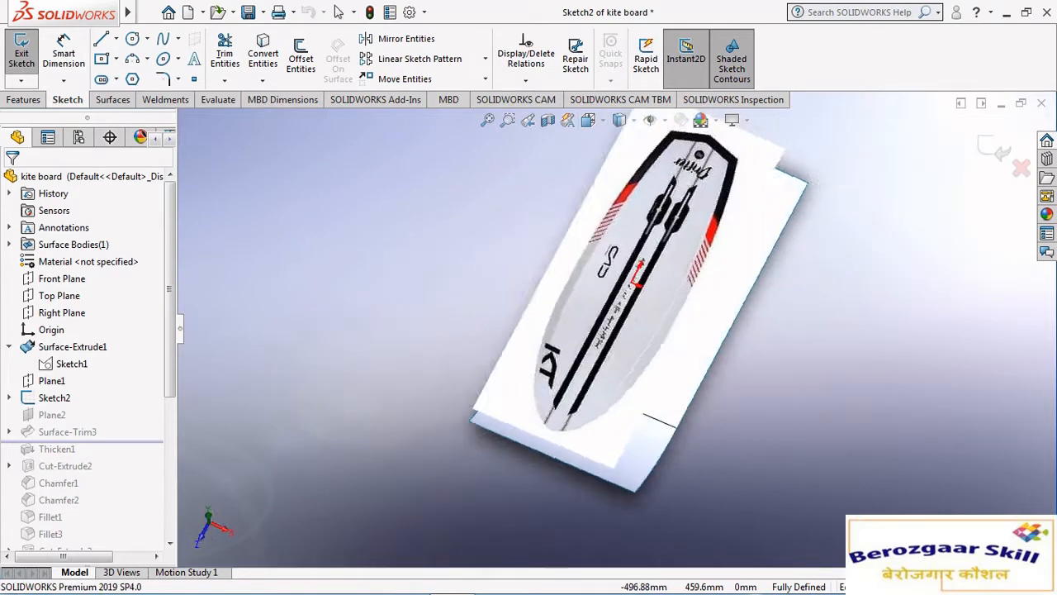
Examine the kite board reference picture in Sketch2 against the surface and exit the sketch.
{"action": "scroll", "coordinate": [625, 346], "scroll_direction": "down", "scroll_amount": 3}
{"action": "scroll", "coordinate": [628, 363], "scroll_direction": "up", "scroll_amount": 4}
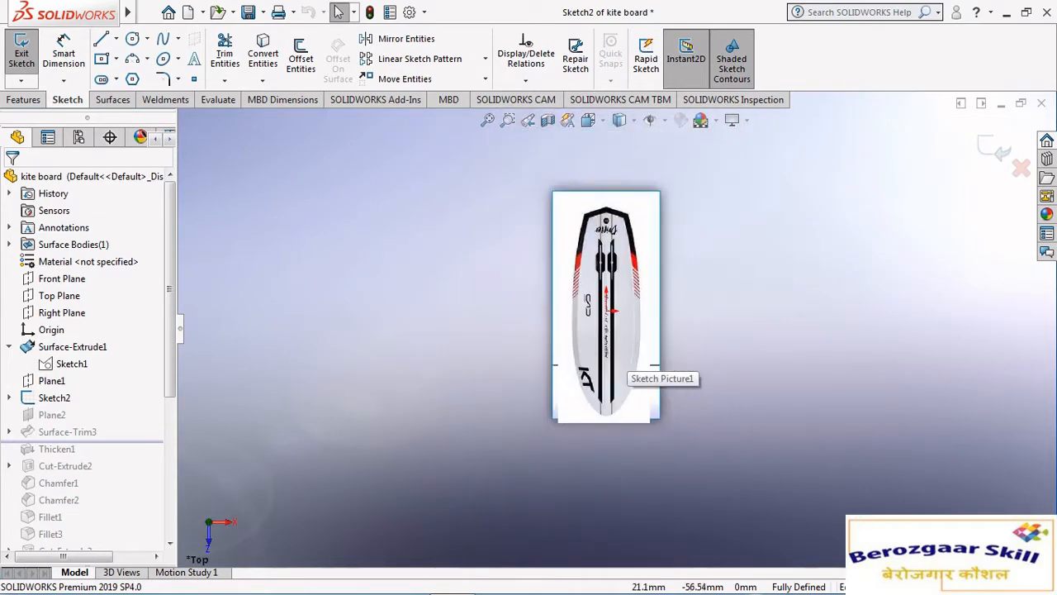
{"action": "scroll", "coordinate": [625, 355], "scroll_direction": "down", "scroll_amount": 3}
{"action": "scroll", "coordinate": [626, 355], "scroll_direction": "up", "scroll_amount": 3}
{"action": "scroll", "coordinate": [625, 355], "scroll_direction": "down", "scroll_amount": 2}
{"action": "scroll", "coordinate": [625, 356], "scroll_direction": "up", "scroll_amount": 2}
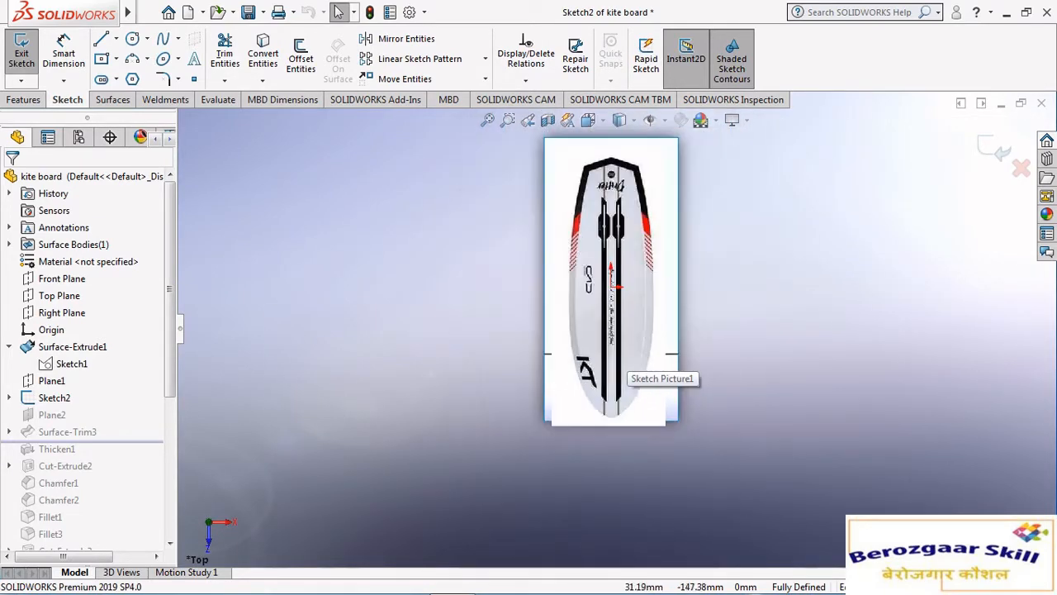
{"action": "scroll", "coordinate": [625, 355], "scroll_direction": "down", "scroll_amount": 3}
{"action": "left_click", "coordinate": [995, 147]}
{"action": "scroll", "coordinate": [625, 330], "scroll_direction": "up", "scroll_amount": 2}
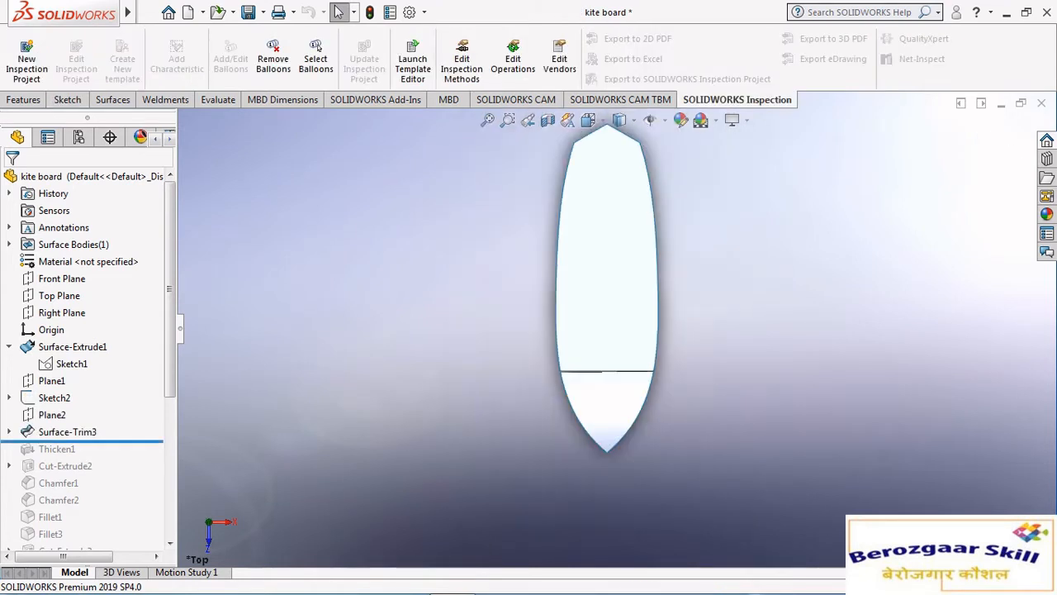
Open the Surface-Trim3 definition and review the Sketch4 trim tool against the extruded surface from above.
{"action": "middle_click_drag", "start_coordinate": [626, 331], "coordinate": [471, 256]}
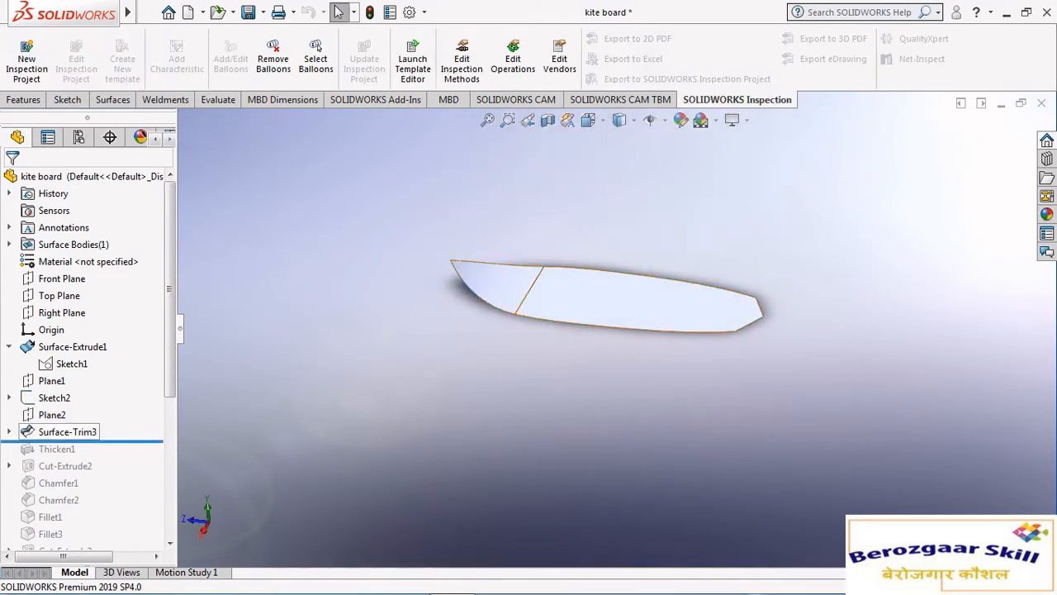
{"action": "left_click", "coordinate": [68, 431]}
{"action": "left_click", "coordinate": [96, 387]}
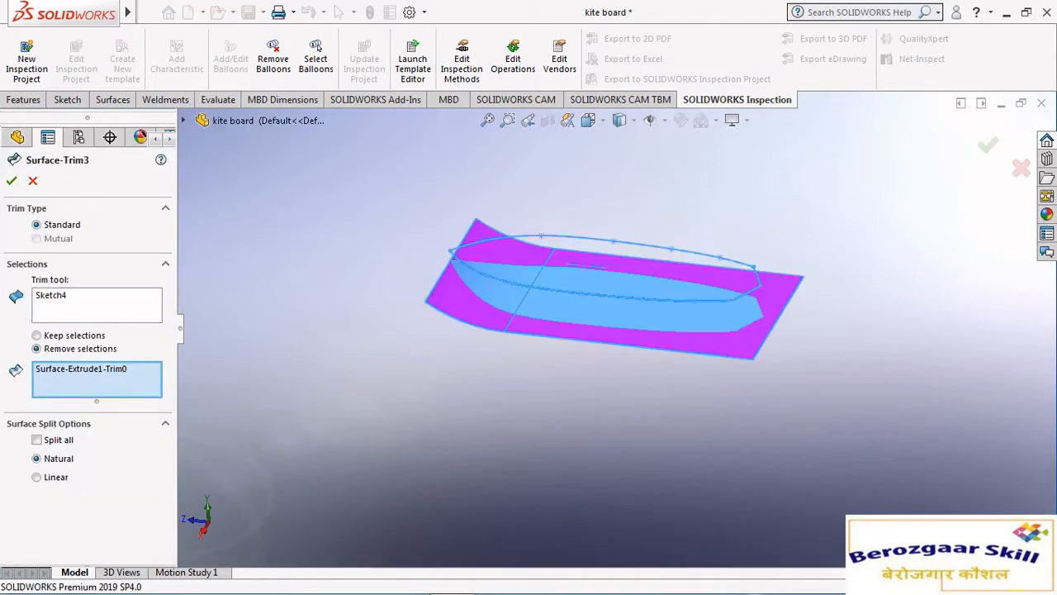
{"action": "middle_click_drag", "start_coordinate": [579, 347], "coordinate": [496, 331]}
{"action": "left_click", "coordinate": [589, 121]}
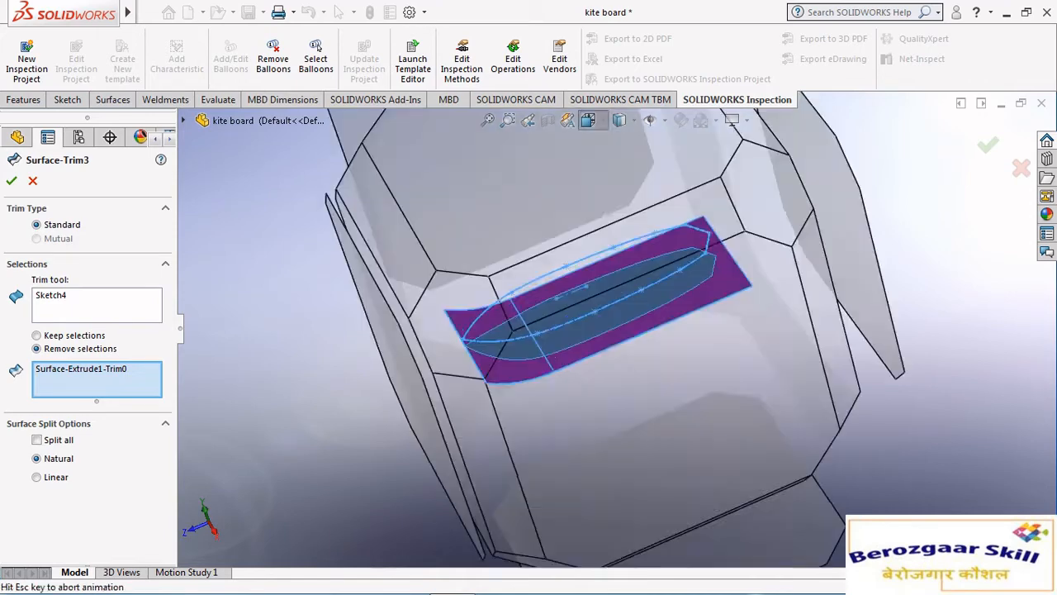
{"action": "left_click", "coordinate": [465, 326]}
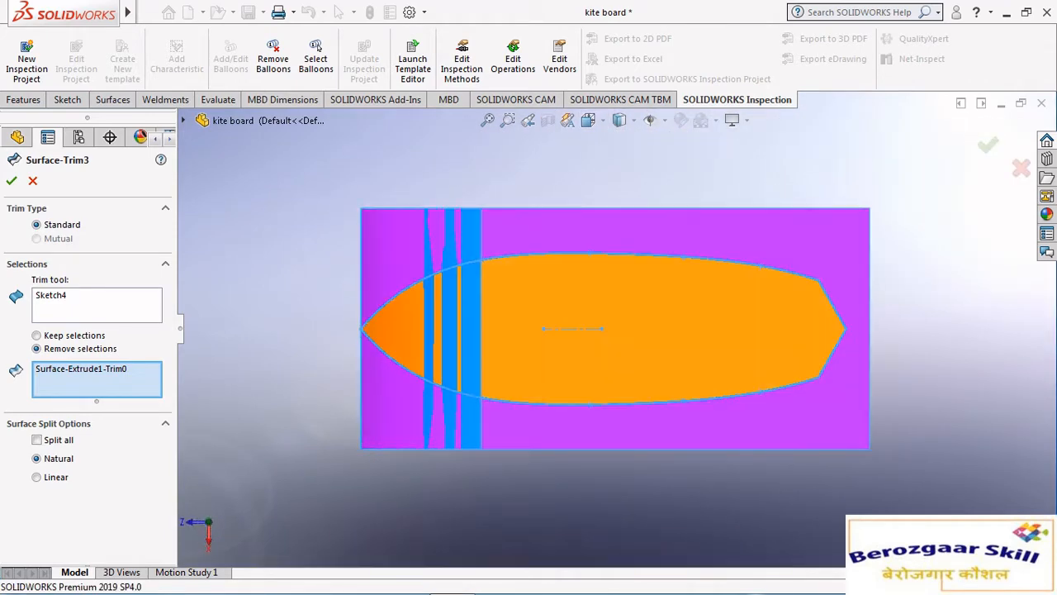
{"action": "scroll", "coordinate": [611, 329], "scroll_direction": "up", "scroll_amount": 1}
{"action": "middle_click_drag", "start_coordinate": [612, 328], "coordinate": [578, 248]}
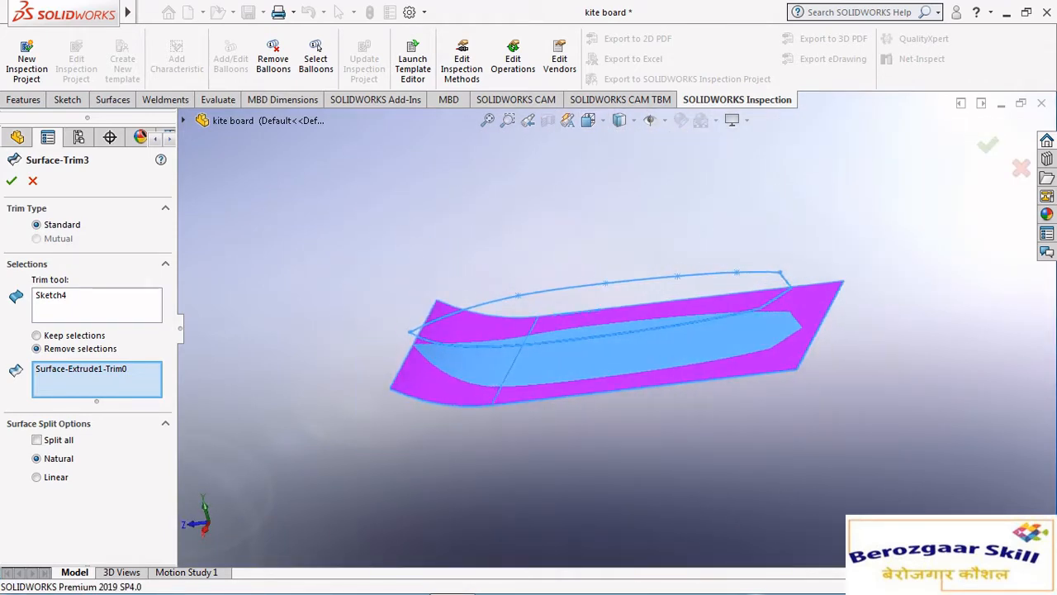
Compare the trim sketch with the surface in the Right and Bottom views and close the Surface-Trim3 definition.
{"action": "left_click", "coordinate": [589, 121]}
{"action": "left_click", "coordinate": [461, 407]}
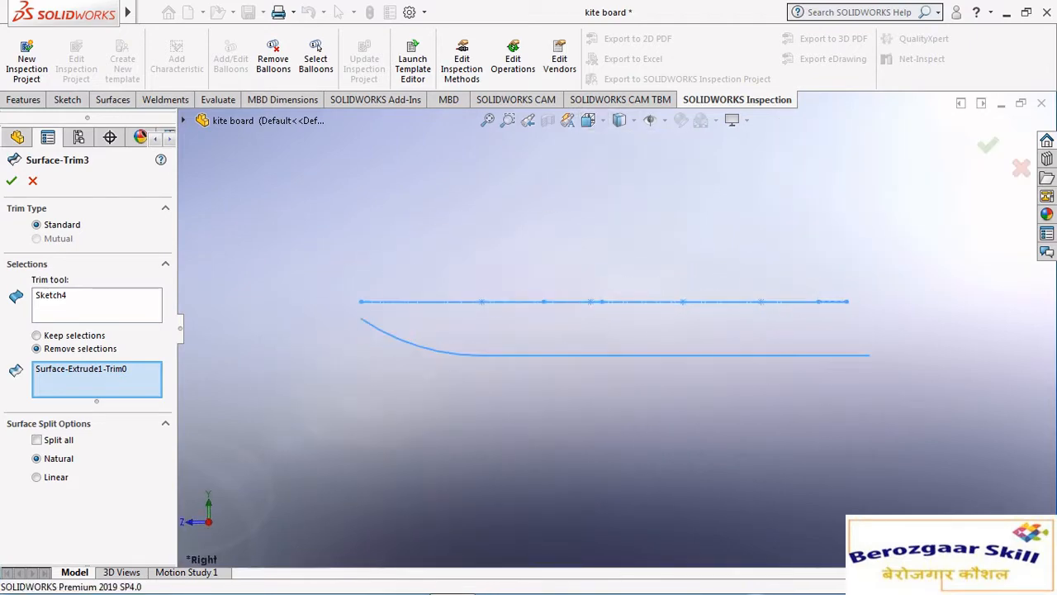
{"action": "scroll", "coordinate": [614, 333], "scroll_direction": "up", "scroll_amount": 1}
{"action": "middle_click_drag", "start_coordinate": [614, 333], "coordinate": [541, 219]}
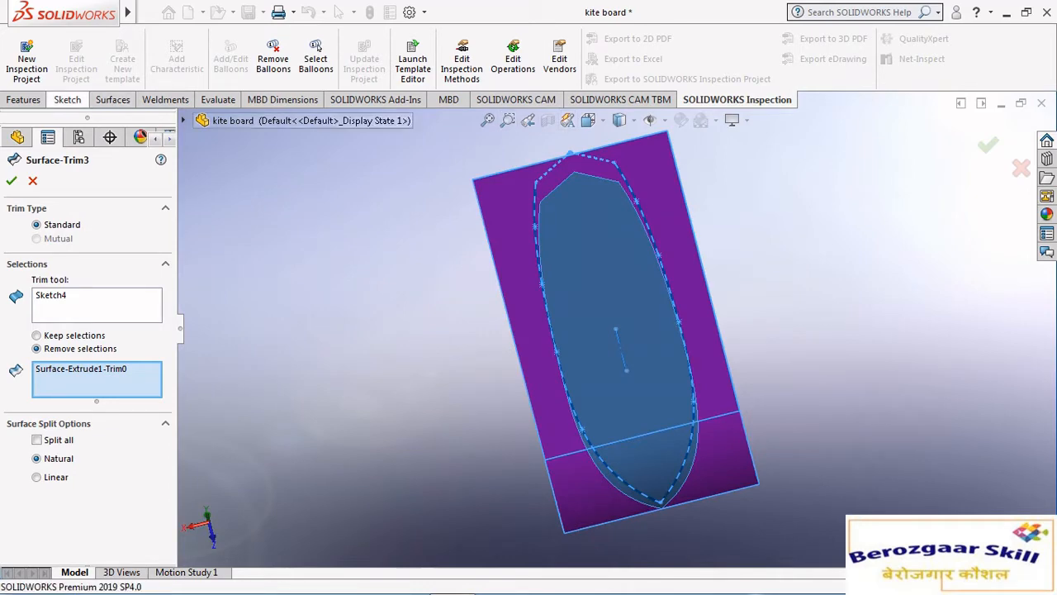
{"action": "left_click", "coordinate": [23, 99]}
{"action": "left_click", "coordinate": [589, 120]}
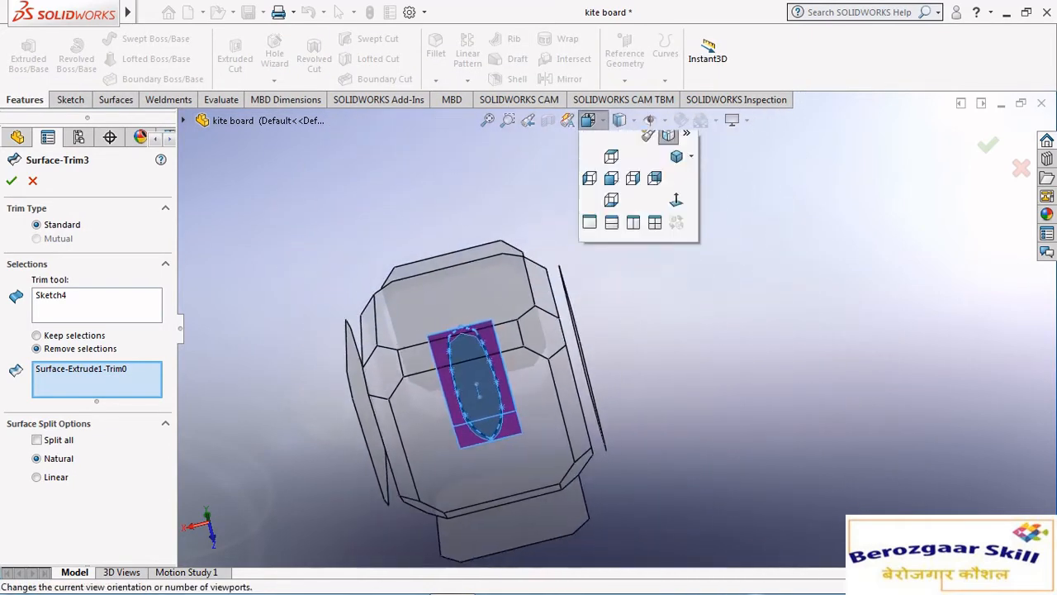
{"action": "left_click", "coordinate": [481, 427]}
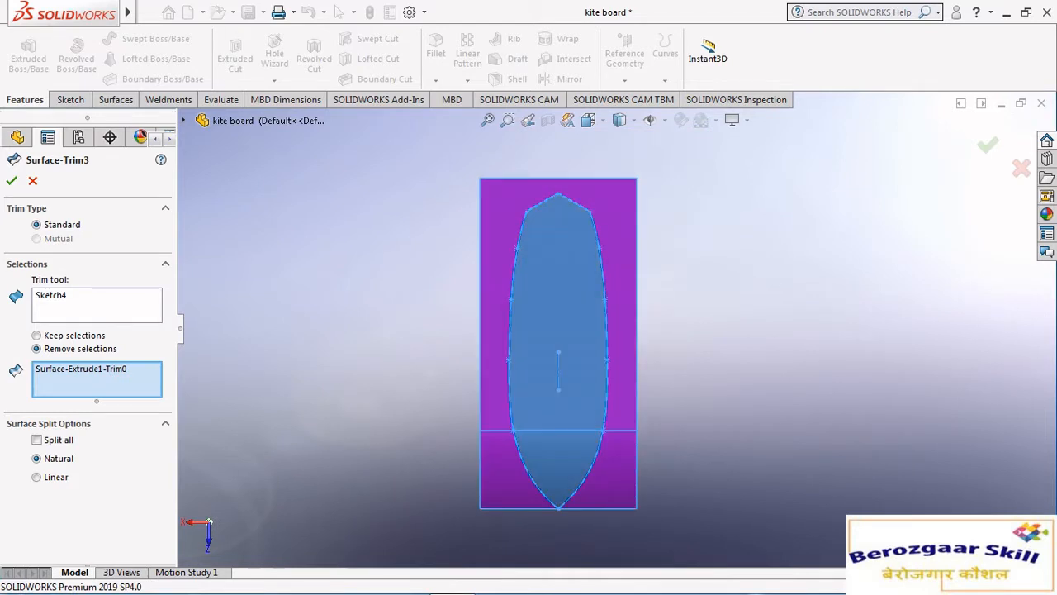
{"action": "left_click", "coordinate": [11, 180]}
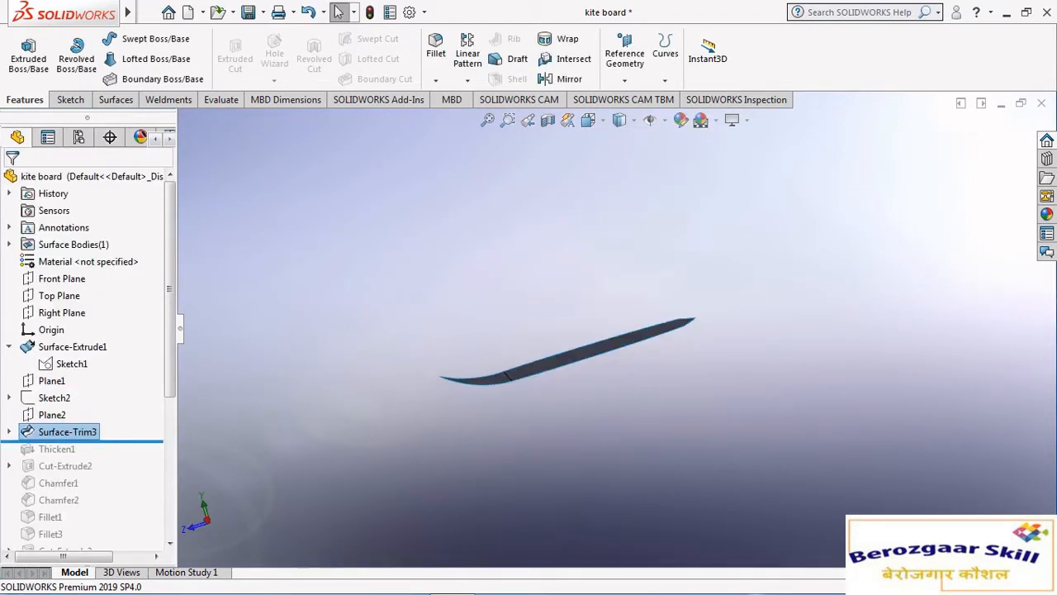
Roll the feature history forward to include Thicken1 and open its definition, oriented to the Right view.
{"action": "middle_click_drag", "start_coordinate": [570, 355], "coordinate": [588, 318]}
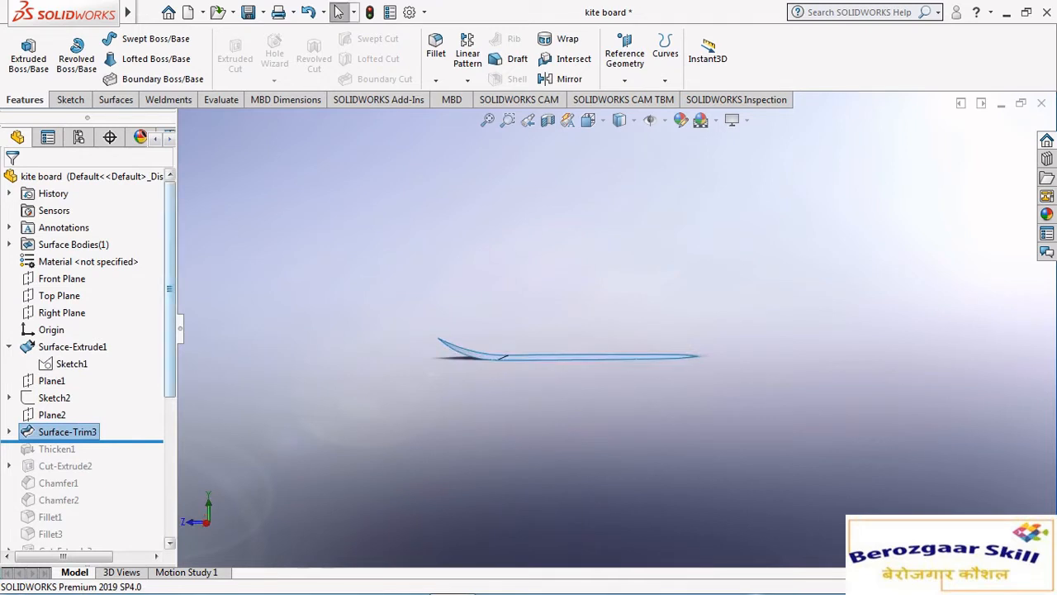
{"action": "scroll", "coordinate": [83, 355], "scroll_direction": "down", "scroll_amount": 2}
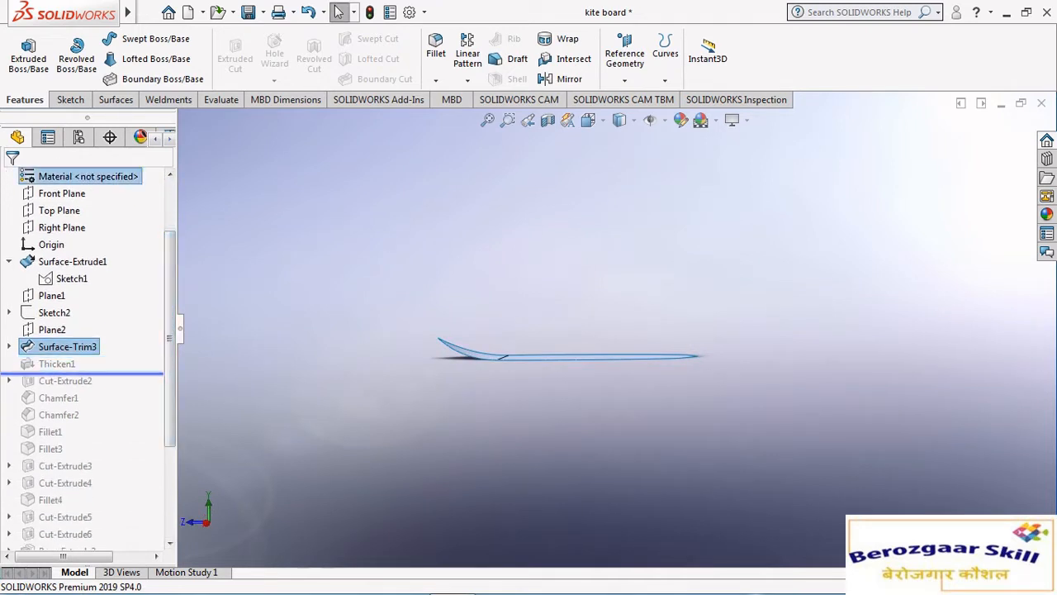
{"action": "left_click", "coordinate": [51, 364]}
{"action": "left_click", "coordinate": [67, 314]}
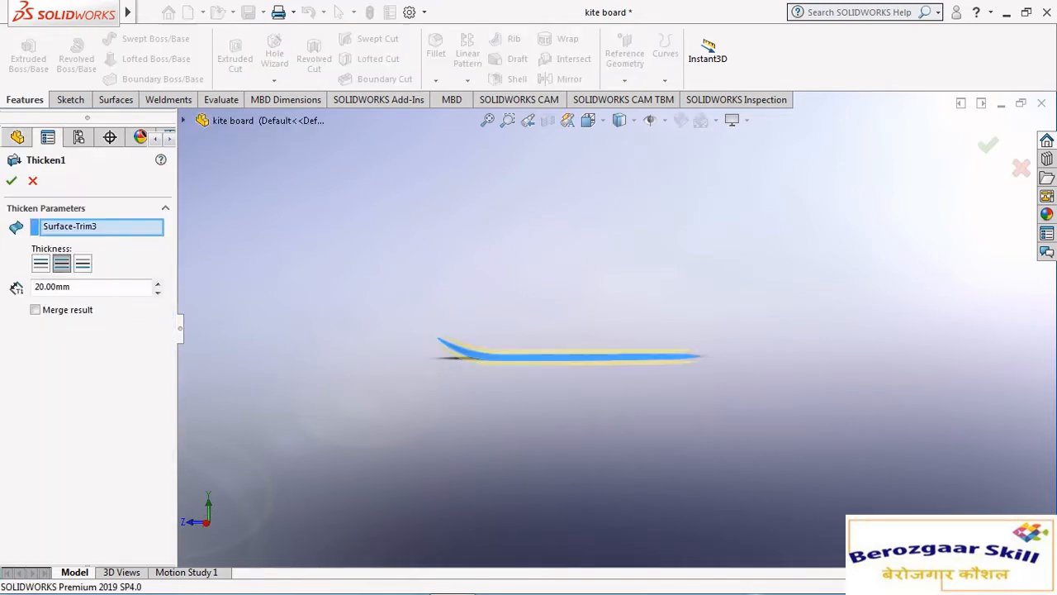
{"action": "middle_click_drag", "start_coordinate": [496, 347], "coordinate": [516, 393]}
{"action": "scroll", "coordinate": [516, 393], "scroll_direction": "down", "scroll_amount": 3}
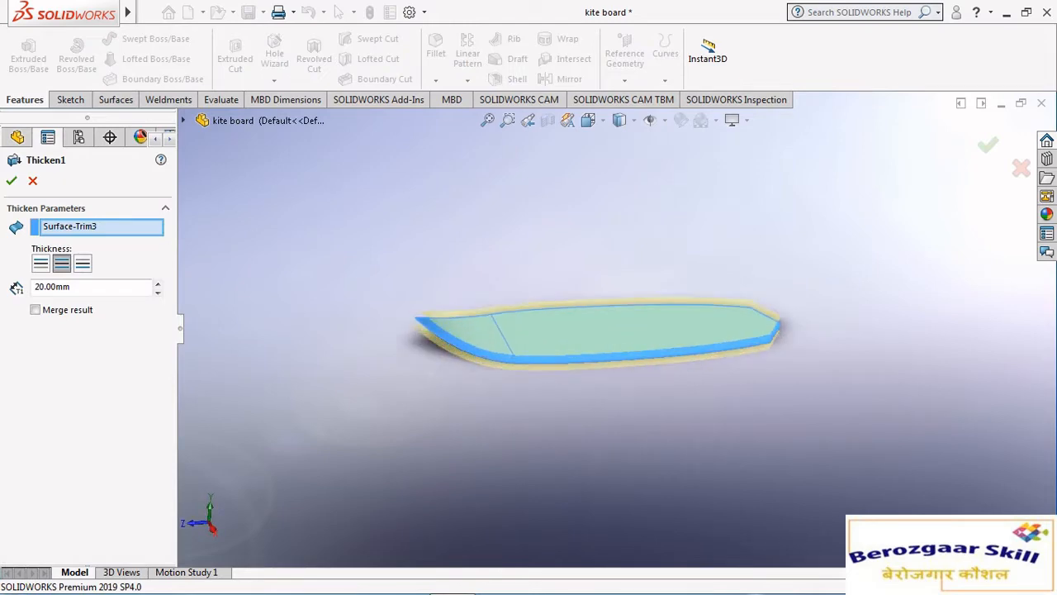
{"action": "left_click", "coordinate": [588, 119]}
{"action": "left_click", "coordinate": [518, 405]}
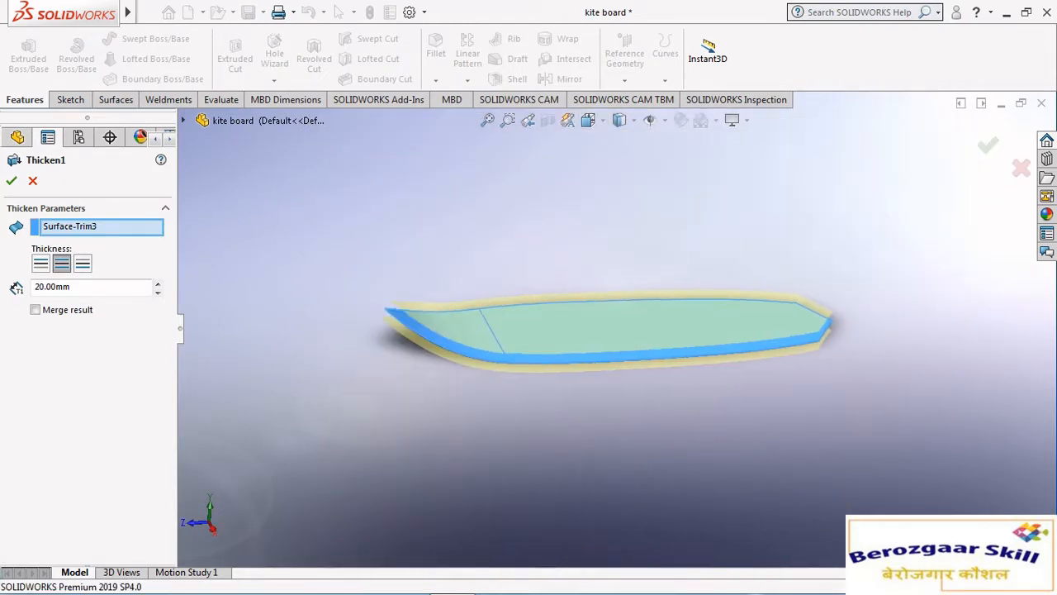
{"action": "scroll", "coordinate": [500, 364], "scroll_direction": "down", "scroll_amount": 2}
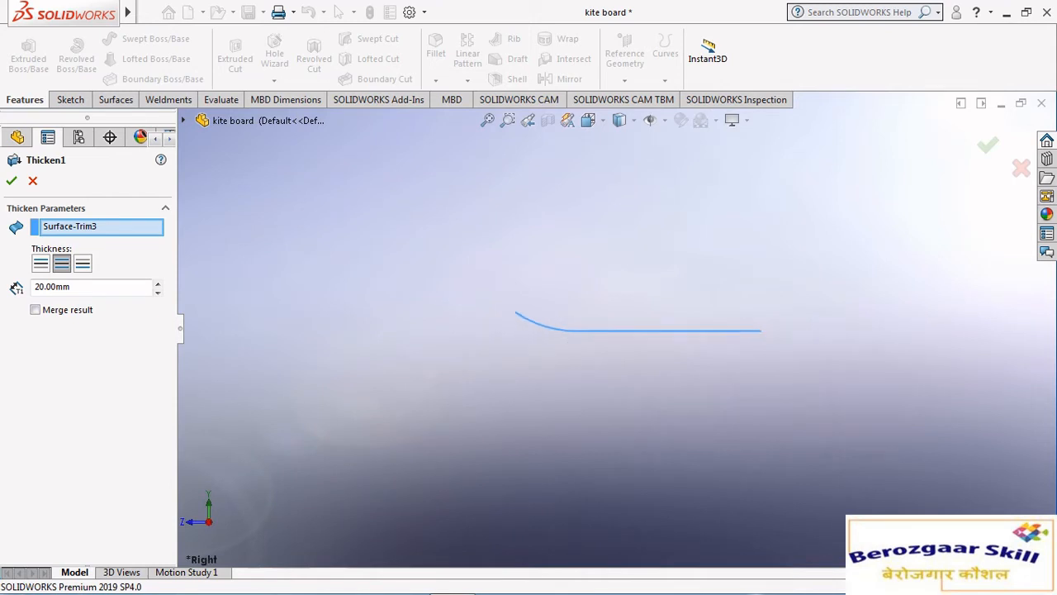
Examine the Thicken1 preview on both sides of the trimmed surface and close the definition.
{"action": "middle_click_drag", "start_coordinate": [578, 331], "coordinate": [634, 363]}
{"action": "scroll", "coordinate": [634, 364], "scroll_direction": "down", "scroll_amount": 3}
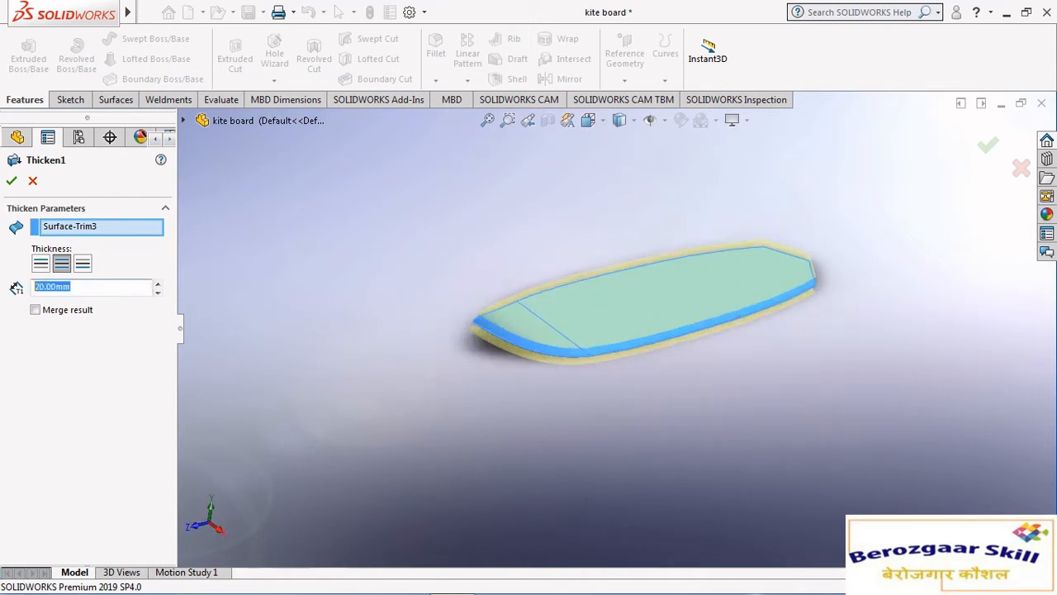
{"action": "scroll", "coordinate": [580, 353], "scroll_direction": "down", "scroll_amount": 2}
{"action": "scroll", "coordinate": [578, 372], "scroll_direction": "up", "scroll_amount": 2}
{"action": "scroll", "coordinate": [565, 401], "scroll_direction": "down", "scroll_amount": 3}
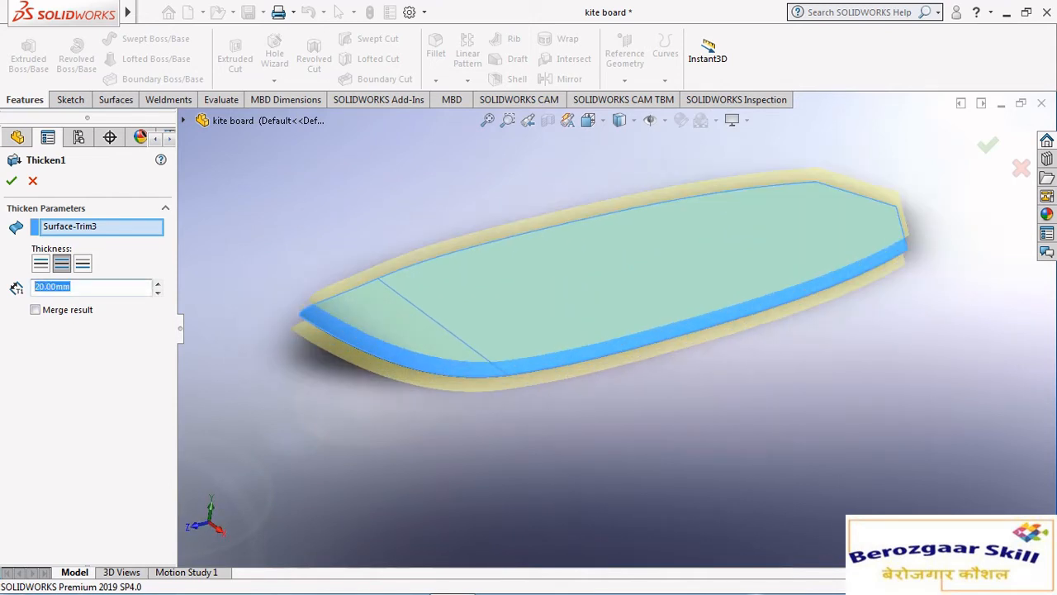
{"action": "scroll", "coordinate": [595, 405], "scroll_direction": "up", "scroll_amount": 2}
{"action": "scroll", "coordinate": [624, 248], "scroll_direction": "down", "scroll_amount": 2}
{"action": "left_click", "coordinate": [11, 180]}
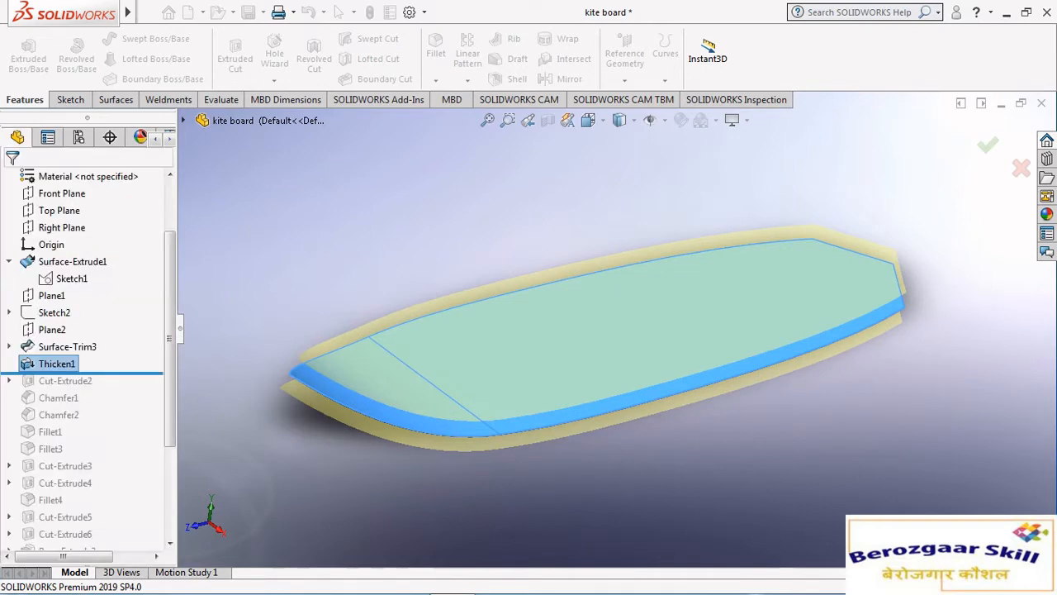
Roll the feature history to just after Cut-Extrude2 and expand that feature to show its sketch.
{"action": "key", "text": "z"}
{"action": "middle_click_drag", "start_coordinate": [607, 330], "coordinate": [580, 345]}
{"action": "left_click", "coordinate": [589, 121]}
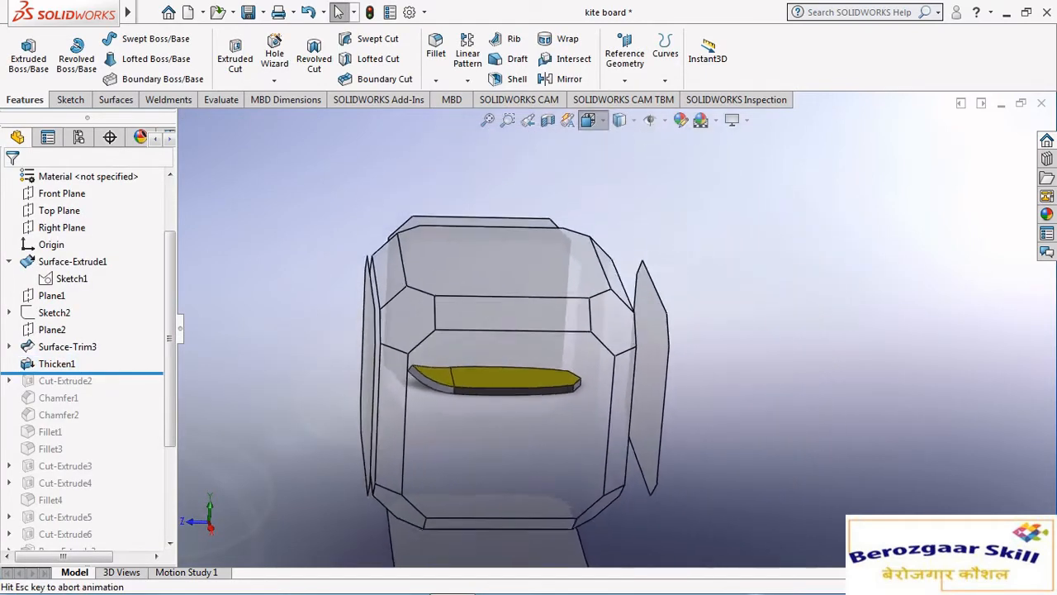
{"action": "left_click", "coordinate": [630, 160]}
{"action": "scroll", "coordinate": [617, 332], "scroll_direction": "up", "scroll_amount": 3}
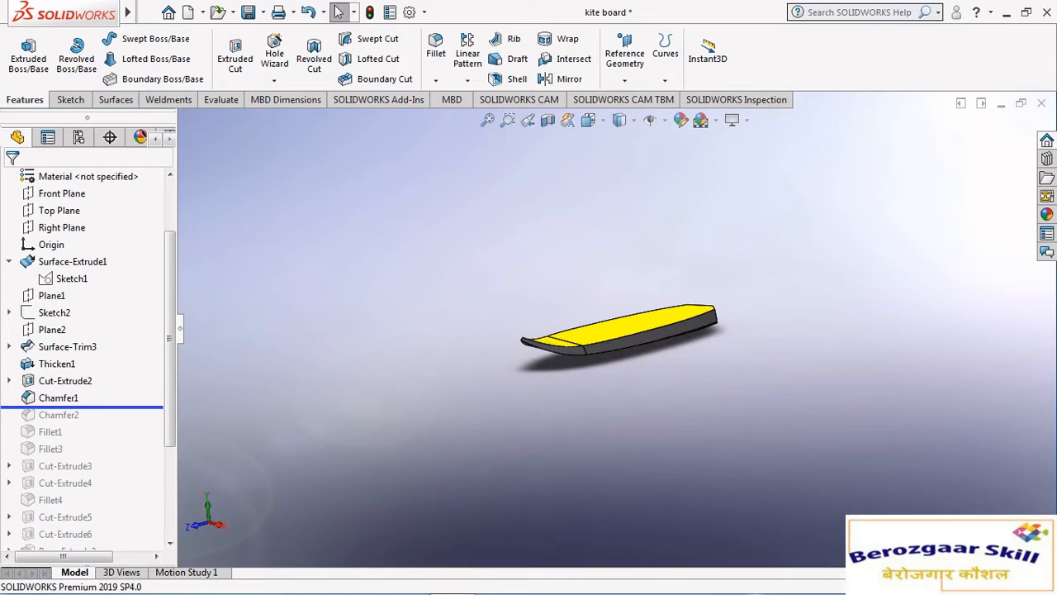
{"action": "left_click_drag", "start_coordinate": [73, 407], "coordinate": [73, 390]}
{"action": "left_click", "coordinate": [9, 381]}
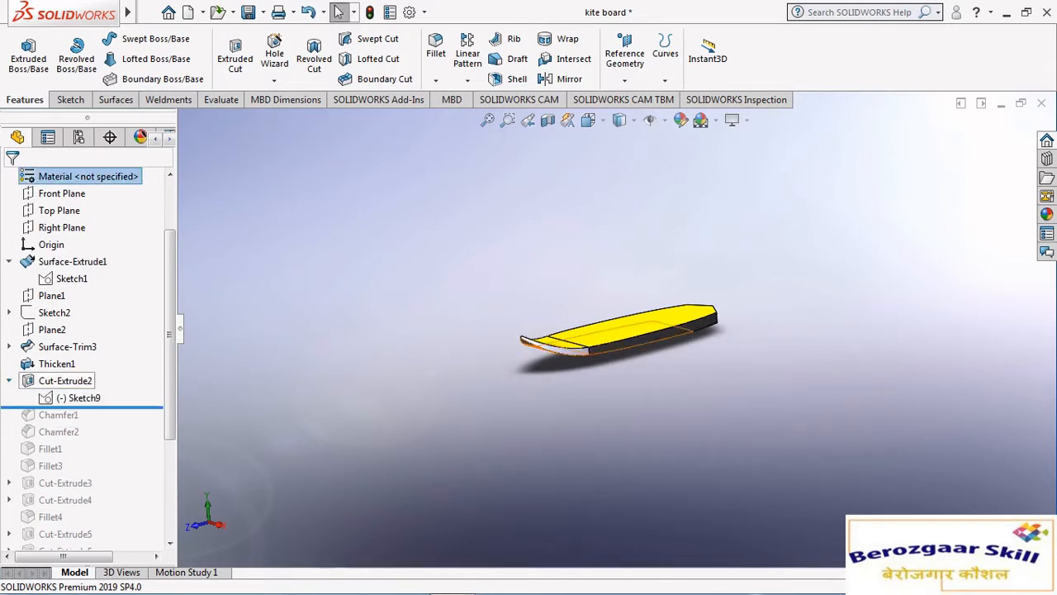
Open Sketch9 of Cut-Extrude2 for editing and orient the model to the Right view.
{"action": "left_click", "coordinate": [71, 398]}
{"action": "left_click", "coordinate": [89, 349]}
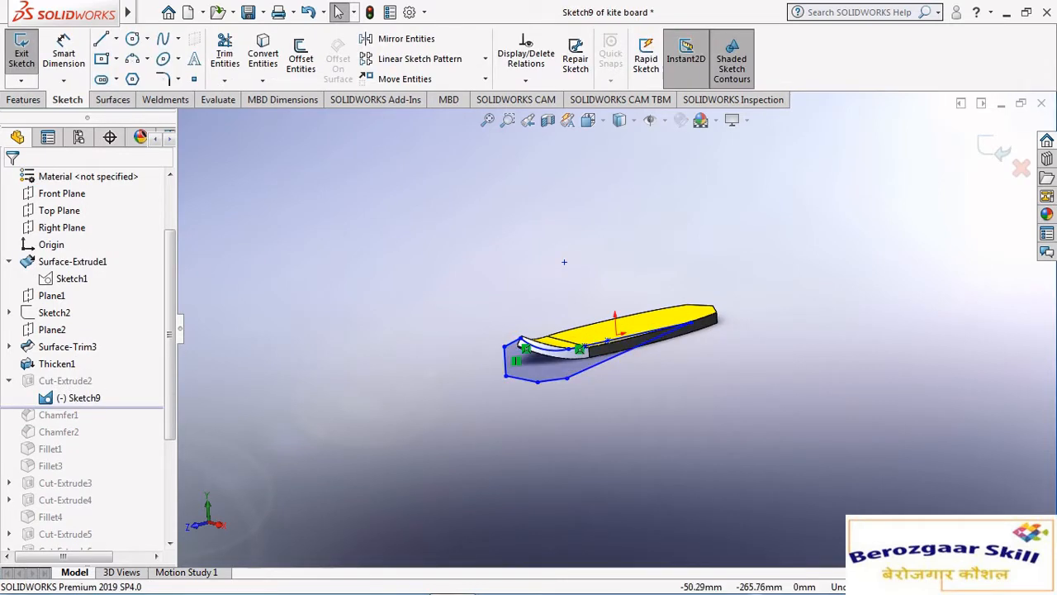
{"action": "key", "text": "space"}
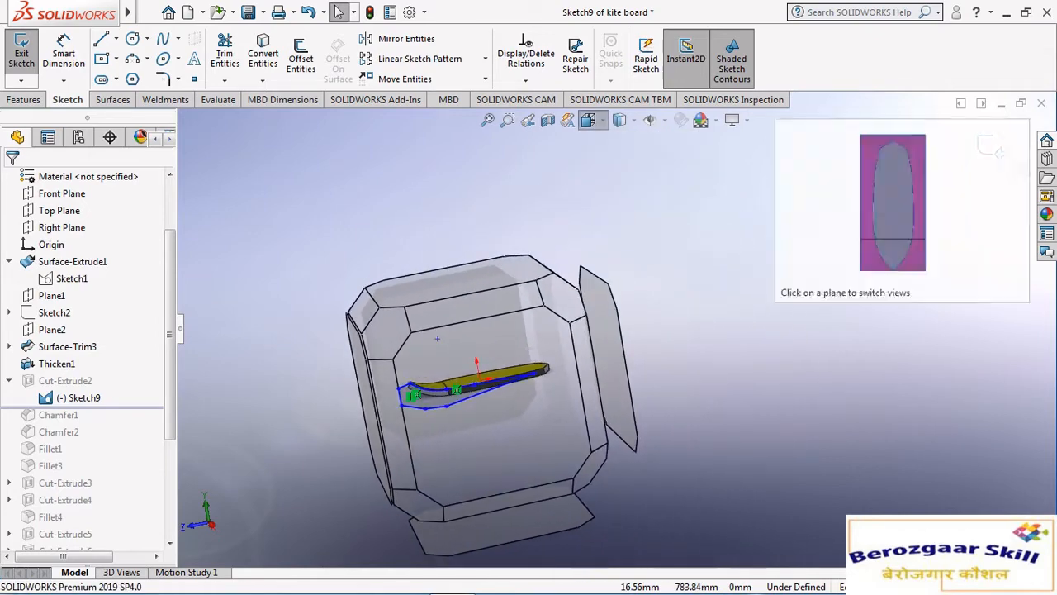
{"action": "left_click", "coordinate": [469, 378]}
{"action": "scroll", "coordinate": [615, 330], "scroll_direction": "up", "scroll_amount": 2}
{"action": "scroll", "coordinate": [617, 397], "scroll_direction": "down", "scroll_amount": 2}
{"action": "scroll", "coordinate": [617, 333], "scroll_direction": "up", "scroll_amount": 3}
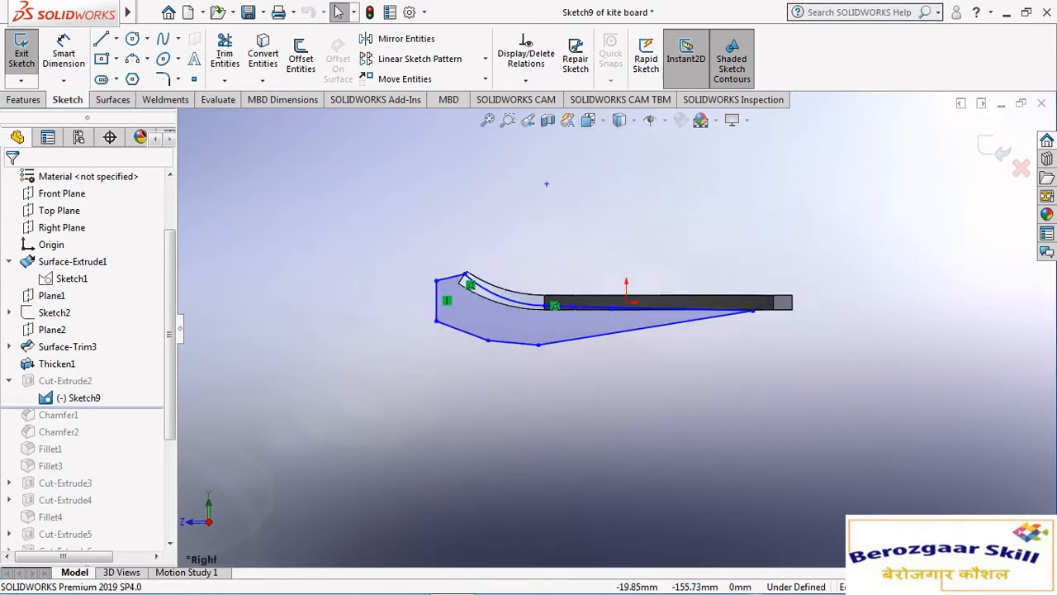
Examine the Sketch9 cut profile along the underside and curved nose of the thickened board.
{"action": "scroll", "coordinate": [644, 337], "scroll_direction": "down", "scroll_amount": 4}
{"action": "scroll", "coordinate": [648, 302], "scroll_direction": "up", "scroll_amount": 3}
{"action": "scroll", "coordinate": [576, 337], "scroll_direction": "down", "scroll_amount": 7}
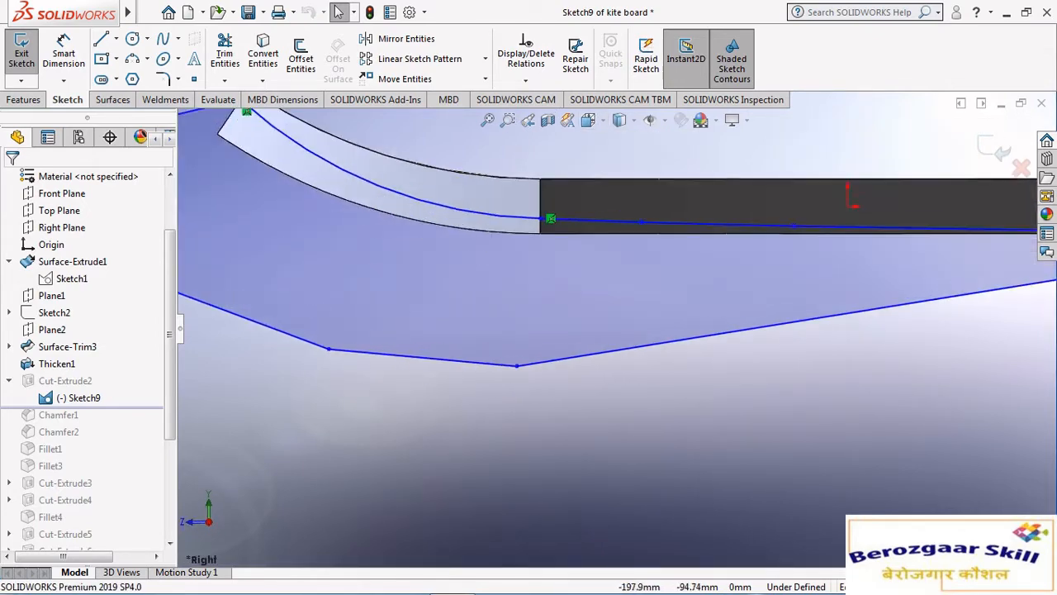
{"action": "scroll", "coordinate": [613, 326], "scroll_direction": "up", "scroll_amount": 7}
{"action": "scroll", "coordinate": [590, 294], "scroll_direction": "down", "scroll_amount": 1}
{"action": "middle_click_drag", "start_coordinate": [602, 146], "coordinate": [608, 172]}
{"action": "scroll", "coordinate": [760, 365], "scroll_direction": "down", "scroll_amount": 3}
{"action": "scroll", "coordinate": [601, 323], "scroll_direction": "up", "scroll_amount": 2}
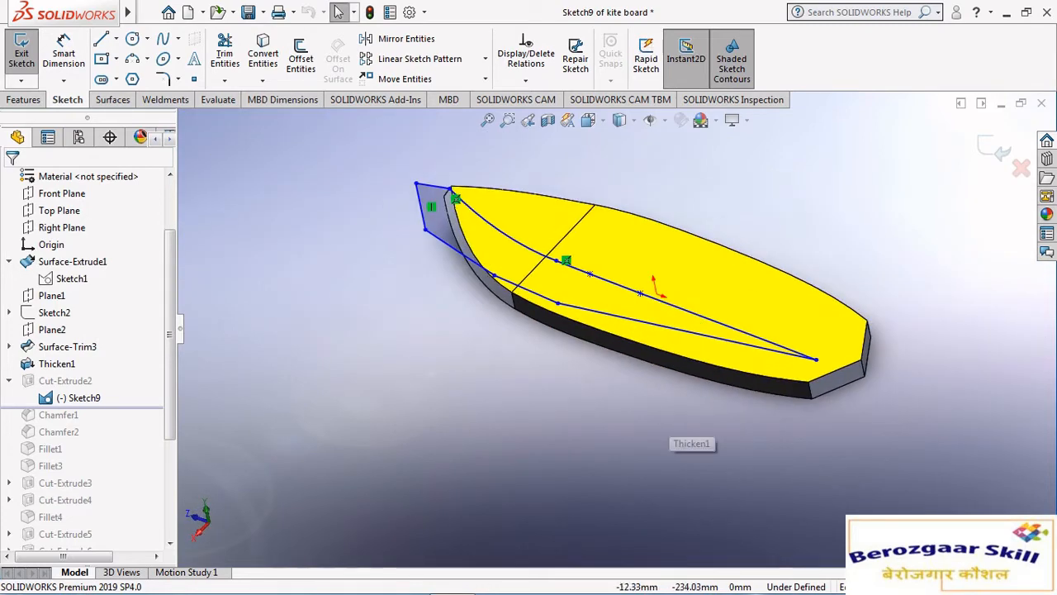
Review the cut profile again in the Right view and exit Sketch9, rebuilding the part.
{"action": "left_click", "coordinate": [589, 120]}
{"action": "left_click", "coordinate": [418, 438]}
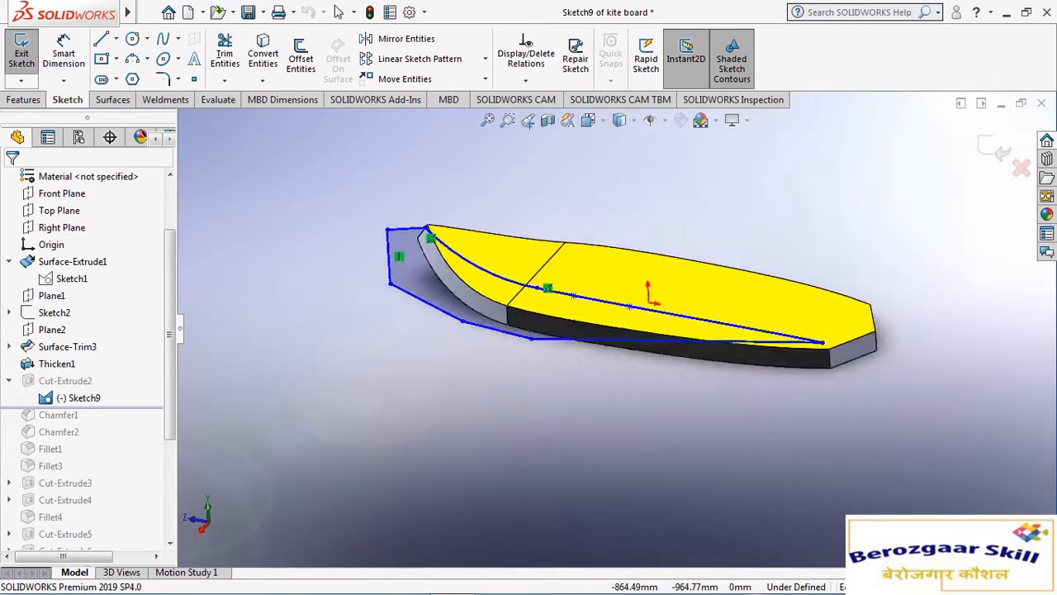
{"action": "scroll", "coordinate": [678, 278], "scroll_direction": "up", "scroll_amount": 2}
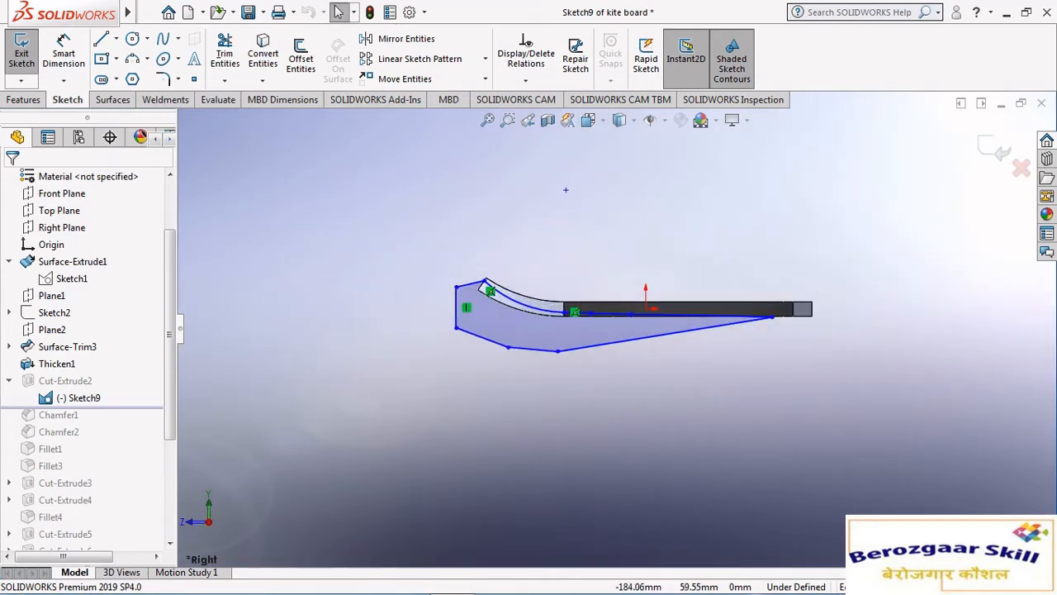
{"action": "scroll", "coordinate": [578, 281], "scroll_direction": "down", "scroll_amount": 2}
{"action": "scroll", "coordinate": [618, 324], "scroll_direction": "up", "scroll_amount": 3}
{"action": "scroll", "coordinate": [604, 347], "scroll_direction": "down", "scroll_amount": 6}
{"action": "scroll", "coordinate": [586, 328], "scroll_direction": "up", "scroll_amount": 5}
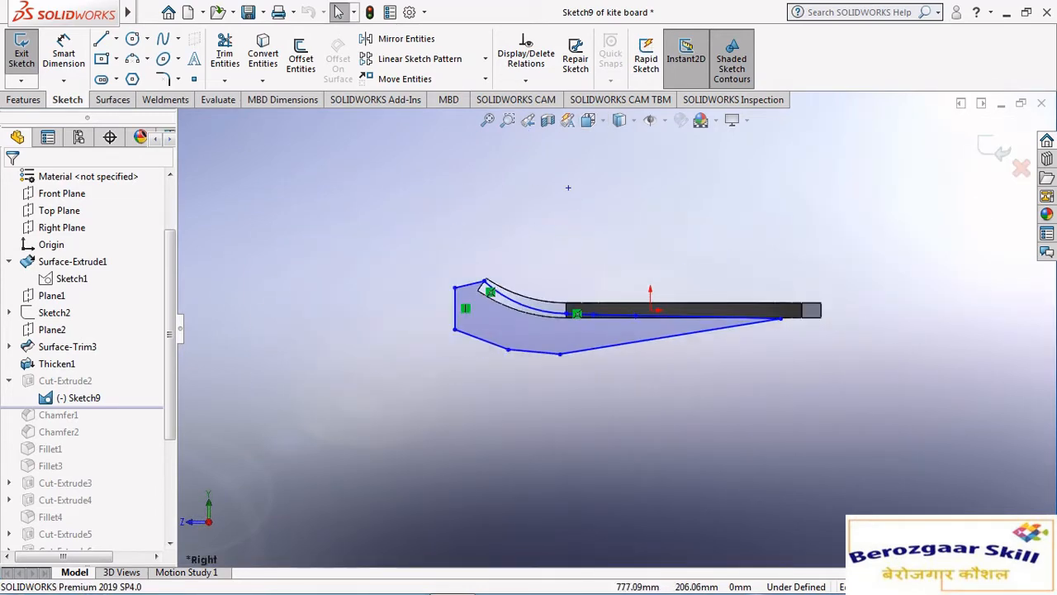
{"action": "key", "text": "ctrl+b"}
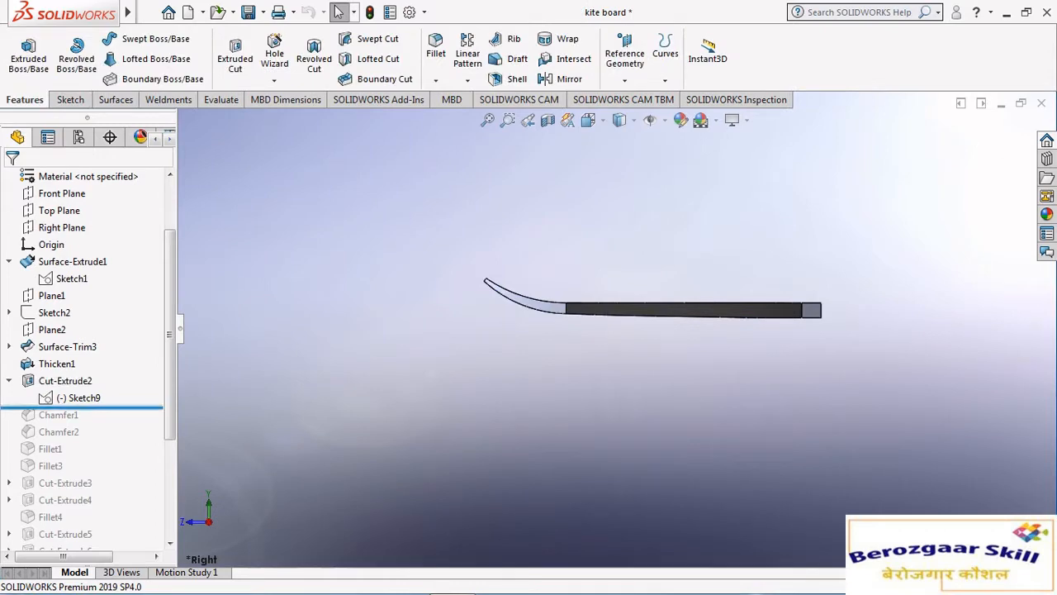
Roll the feature history forward to include Chamfer1 and open its definition to view the nose edge preview from the side.
{"action": "left_click_drag", "start_coordinate": [57, 407], "coordinate": [58, 423]}
{"action": "left_click", "coordinate": [58, 415]}
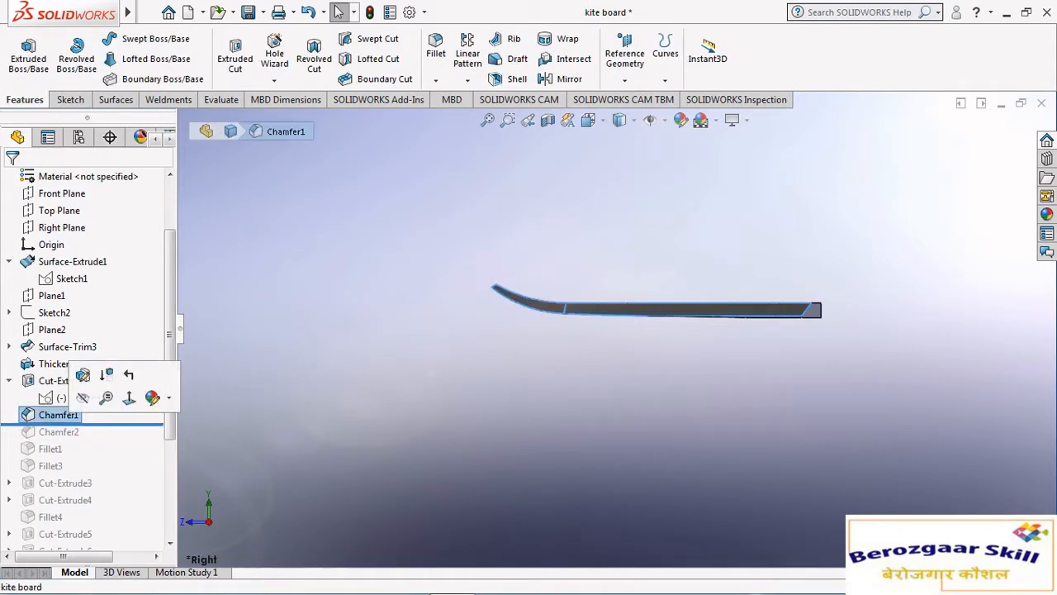
{"action": "scroll", "coordinate": [591, 320], "scroll_direction": "down", "scroll_amount": 2}
{"action": "middle_click_drag", "start_coordinate": [590, 321], "coordinate": [591, 377]}
{"action": "scroll", "coordinate": [529, 347], "scroll_direction": "down", "scroll_amount": 5}
{"action": "middle_click_drag", "start_coordinate": [530, 347], "coordinate": [490, 352]}
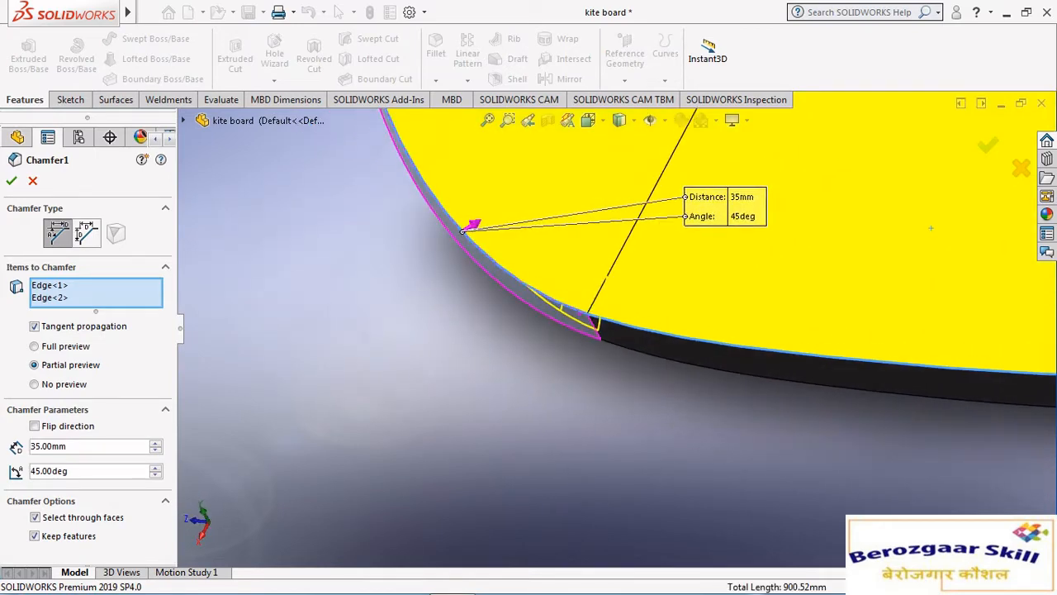
{"action": "left_click", "coordinate": [619, 120]}
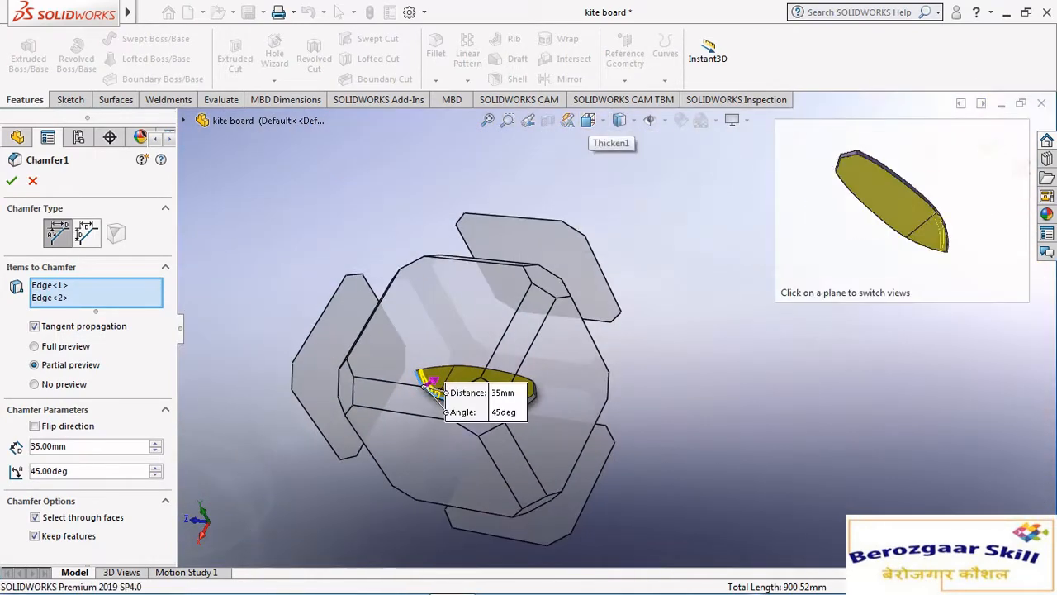
{"action": "left_click", "coordinate": [432, 459]}
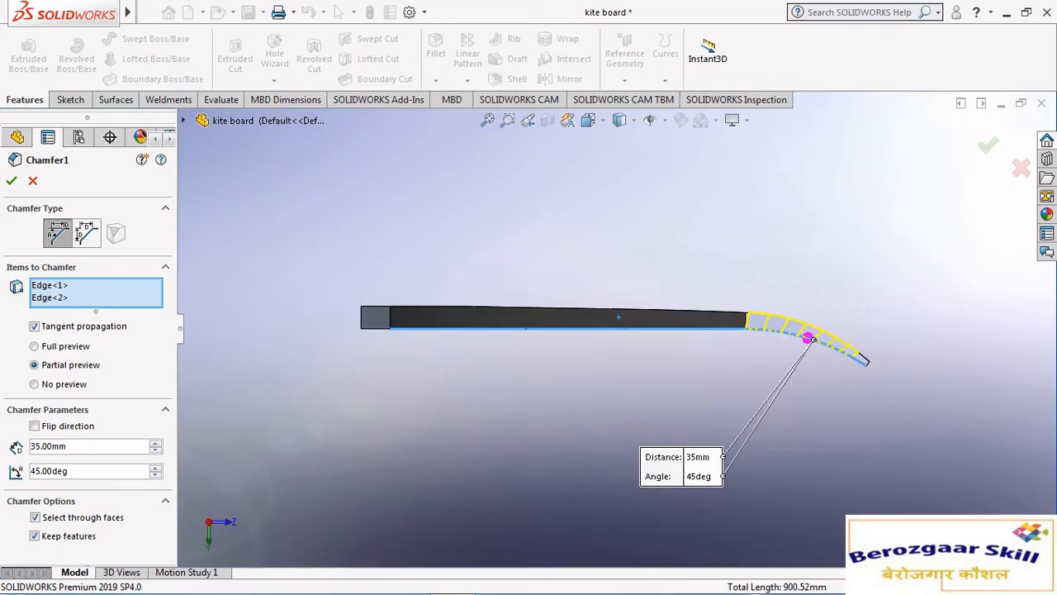
Examine the Chamfer1 preview along the board's side and curved nose from the side.
{"action": "scroll", "coordinate": [838, 324], "scroll_direction": "down", "scroll_amount": 8}
{"action": "scroll", "coordinate": [616, 327], "scroll_direction": "up", "scroll_amount": 8}
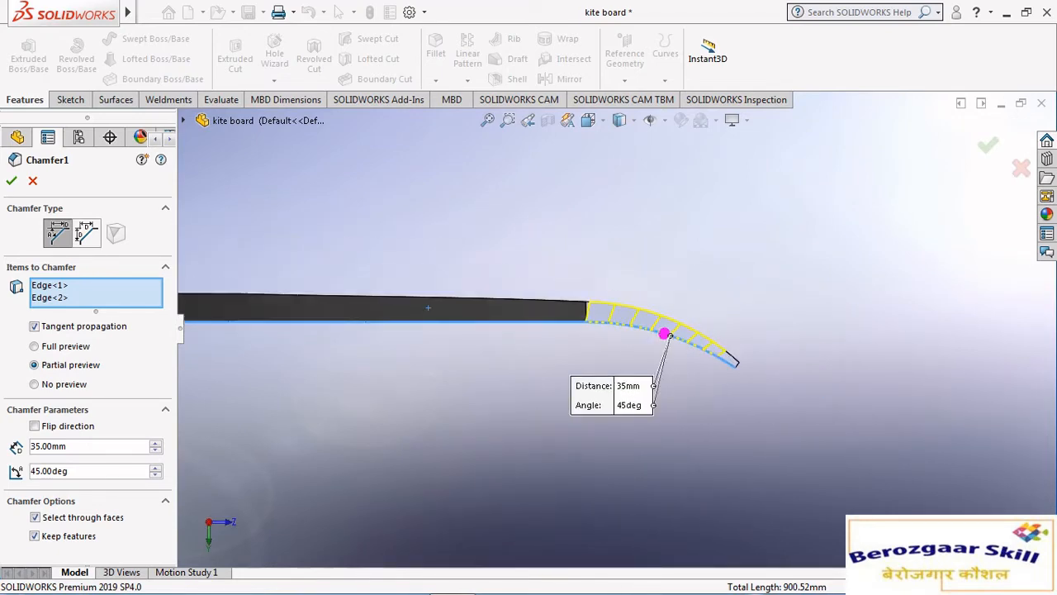
{"action": "scroll", "coordinate": [423, 372], "scroll_direction": "down", "scroll_amount": 4}
{"action": "scroll", "coordinate": [615, 331], "scroll_direction": "up", "scroll_amount": 6}
{"action": "scroll", "coordinate": [741, 273], "scroll_direction": "down", "scroll_amount": 8}
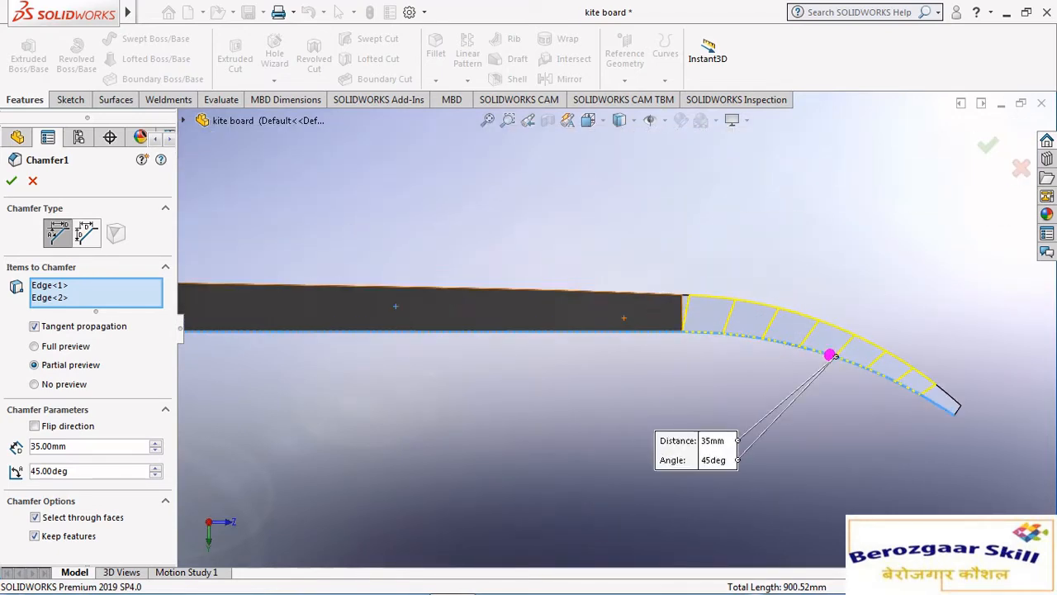
{"action": "scroll", "coordinate": [616, 323], "scroll_direction": "up", "scroll_amount": 3}
{"action": "scroll", "coordinate": [611, 330], "scroll_direction": "up", "scroll_amount": 4}
{"action": "scroll", "coordinate": [455, 364], "scroll_direction": "down", "scroll_amount": 2}
{"action": "scroll", "coordinate": [455, 347], "scroll_direction": "up", "scroll_amount": 3}
{"action": "scroll", "coordinate": [413, 333], "scroll_direction": "down", "scroll_amount": 4}
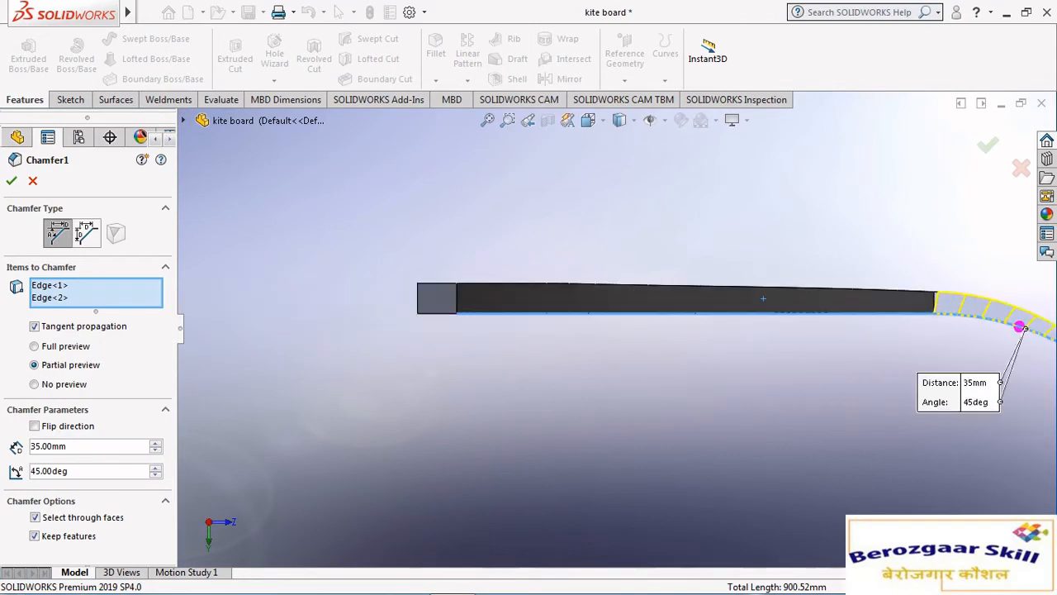
Accept the Chamfer1 definition and inspect the chamfered side of the board from an angle.
{"action": "left_click", "coordinate": [11, 180]}
{"action": "scroll", "coordinate": [614, 330], "scroll_direction": "up", "scroll_amount": 2}
{"action": "middle_click_drag", "start_coordinate": [615, 371], "coordinate": [846, 310]}
{"action": "scroll", "coordinate": [847, 314], "scroll_direction": "down", "scroll_amount": 3}
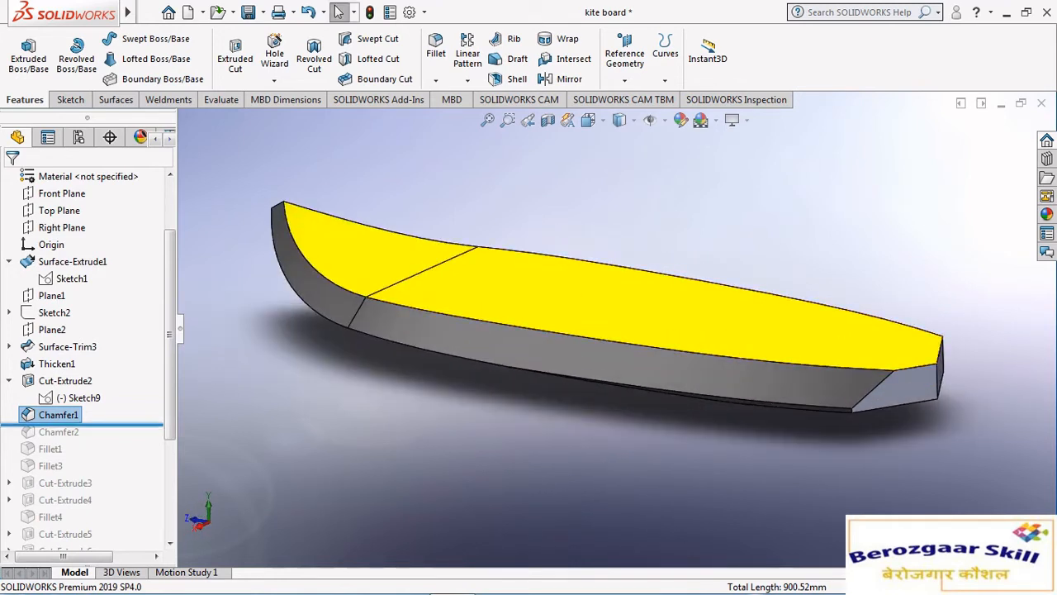
Roll the feature history forward to include Chamfer2 and open its definition to inspect the edge preview.
{"action": "left_click_drag", "start_coordinate": [64, 425], "coordinate": [64, 441]}
{"action": "left_click", "coordinate": [62, 432]}
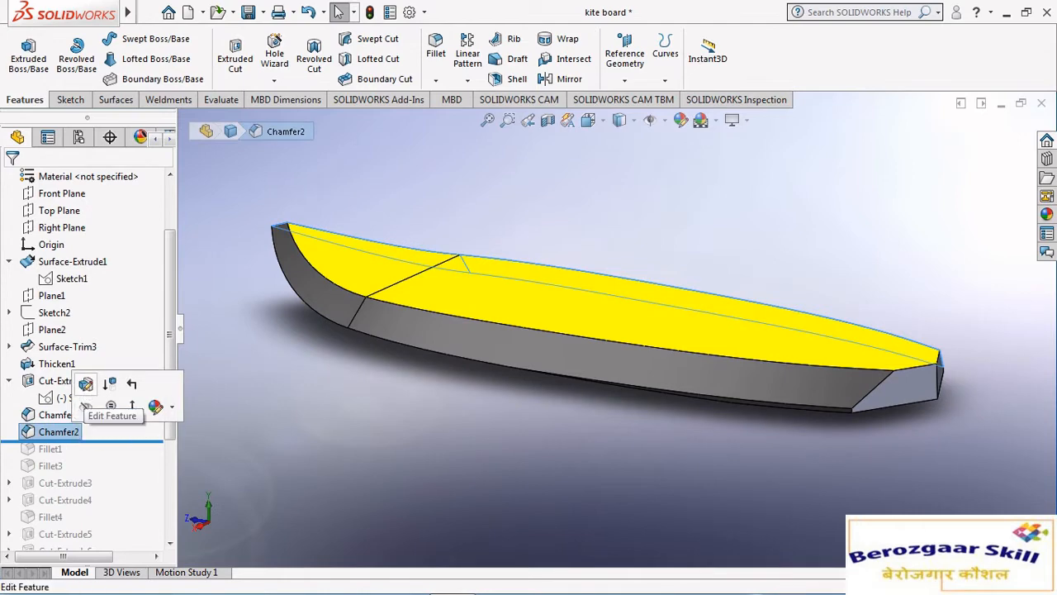
{"action": "left_click", "coordinate": [86, 384]}
{"action": "scroll", "coordinate": [616, 321], "scroll_direction": "up", "scroll_amount": 3}
{"action": "middle_click_drag", "start_coordinate": [616, 320], "coordinate": [548, 385]}
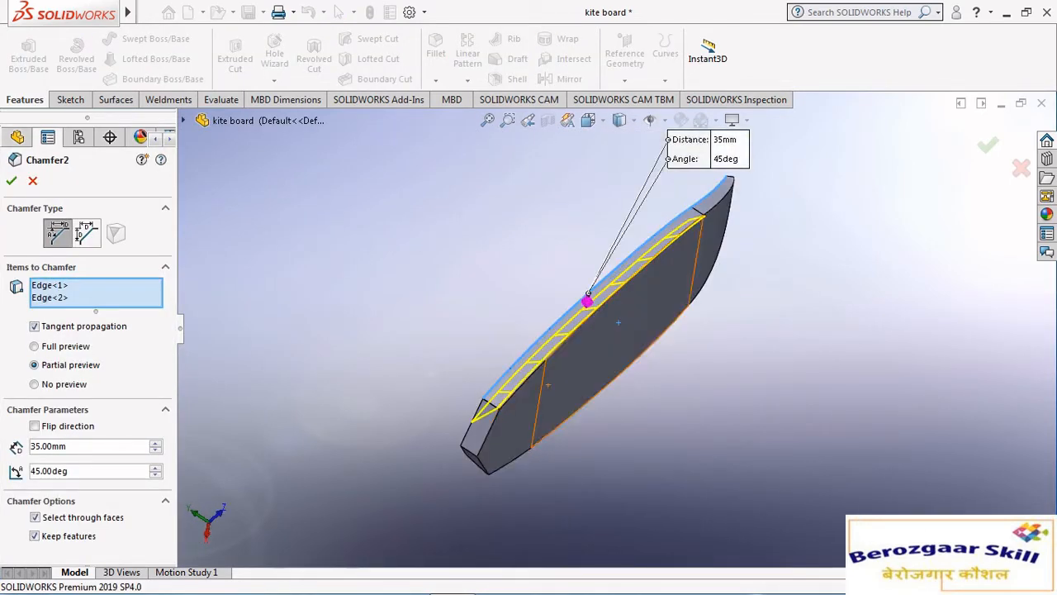
{"action": "middle_click_drag", "start_coordinate": [620, 372], "coordinate": [644, 347]}
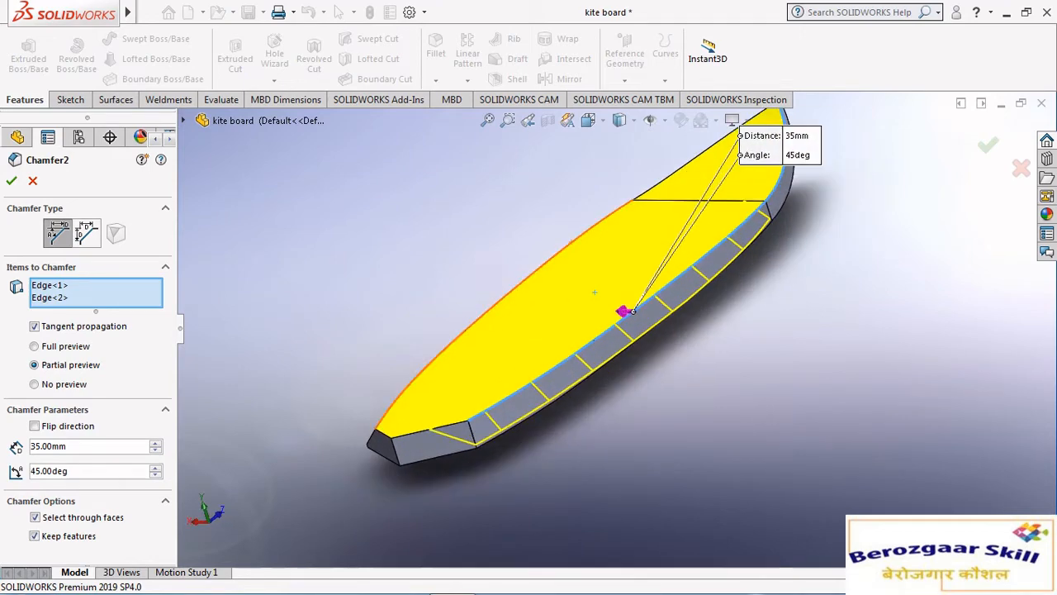
Orient the model to the Back view and examine the Chamfer2 preview across the tail.
{"action": "left_click", "coordinate": [589, 120]}
{"action": "left_click", "coordinate": [651, 163]}
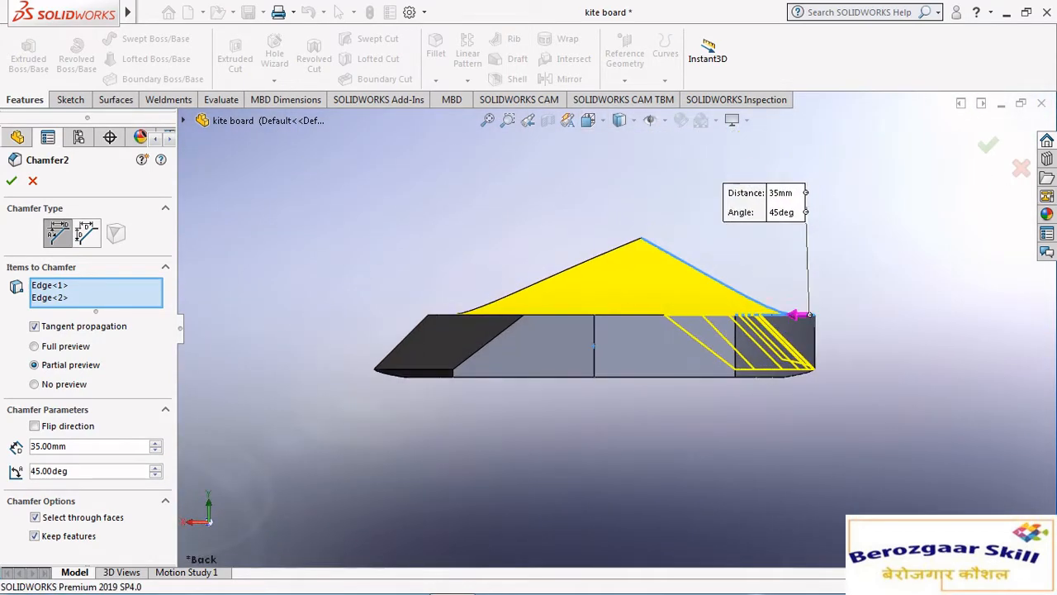
{"action": "scroll", "coordinate": [579, 347], "scroll_direction": "up", "scroll_amount": 2}
{"action": "scroll", "coordinate": [660, 334], "scroll_direction": "down", "scroll_amount": 3}
{"action": "scroll", "coordinate": [694, 337], "scroll_direction": "up", "scroll_amount": 3}
{"action": "scroll", "coordinate": [605, 353], "scroll_direction": "down", "scroll_amount": 3}
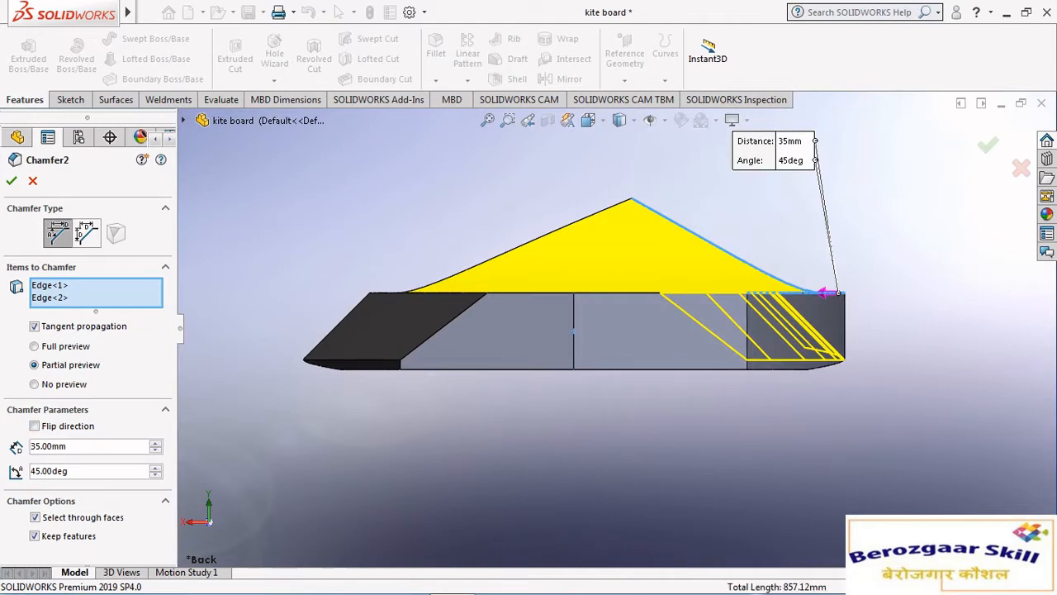
Inspect the Chamfer2 edges around the yellow deck face and close the chamfer definition.
{"action": "middle_click_drag", "start_coordinate": [573, 331], "coordinate": [595, 323]}
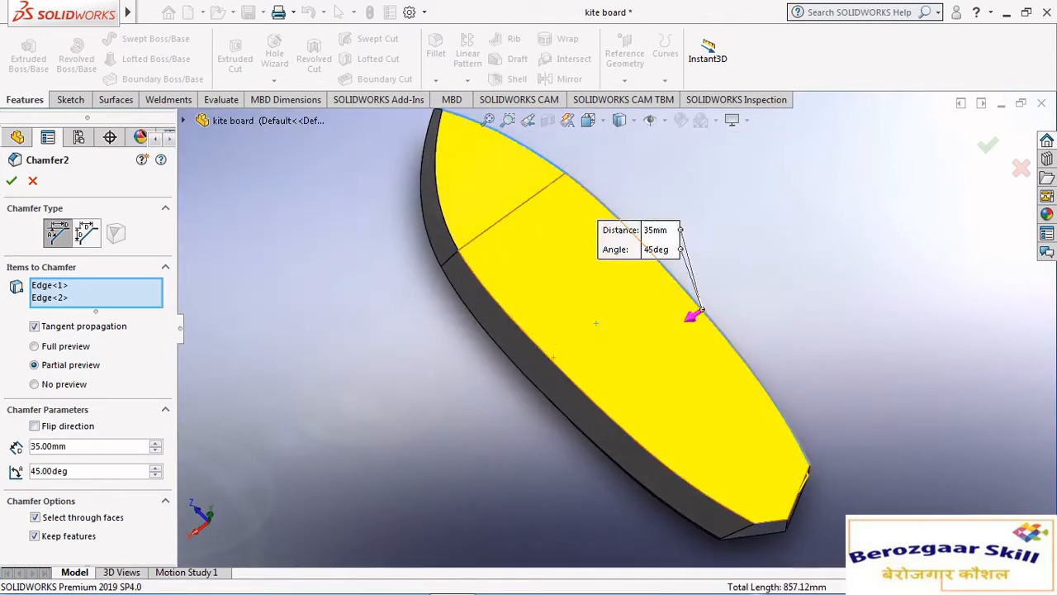
{"action": "scroll", "coordinate": [596, 323], "scroll_direction": "down", "scroll_amount": 4}
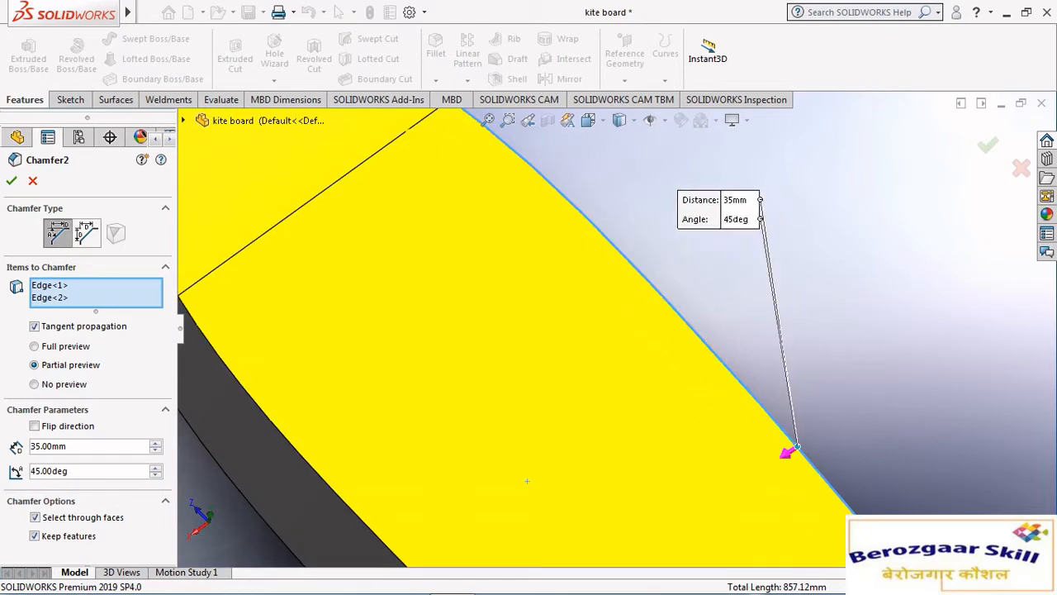
{"action": "scroll", "coordinate": [527, 481], "scroll_direction": "up", "scroll_amount": 5}
{"action": "scroll", "coordinate": [580, 374], "scroll_direction": "down", "scroll_amount": 3}
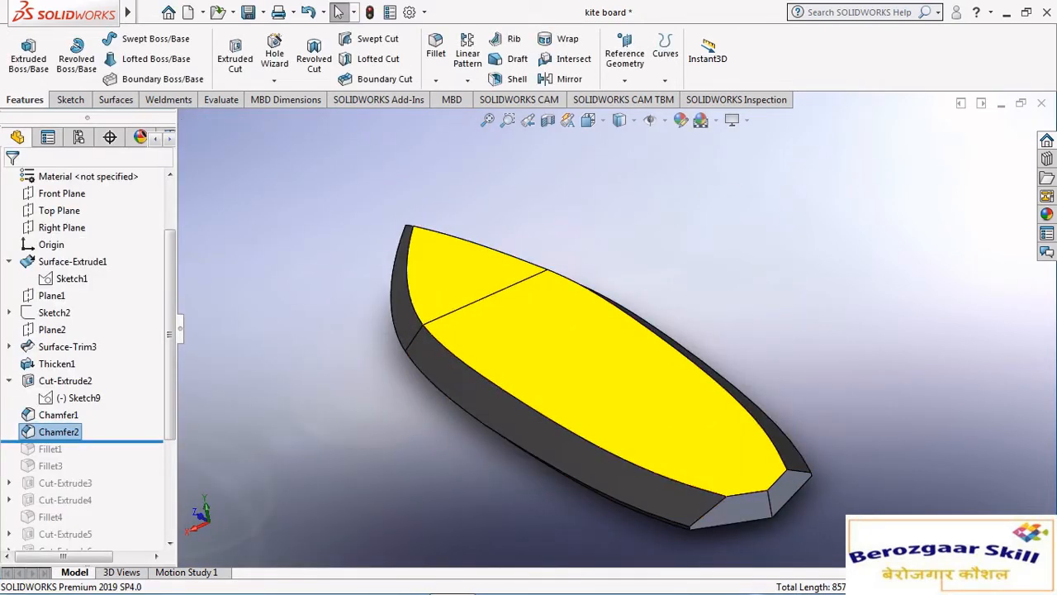
Roll the feature history forward to include Fillet1 and Fillet3.
{"action": "left_click_drag", "start_coordinate": [83, 442], "coordinate": [82, 458]}
{"action": "scroll", "coordinate": [607, 340], "scroll_direction": "up", "scroll_amount": 2}
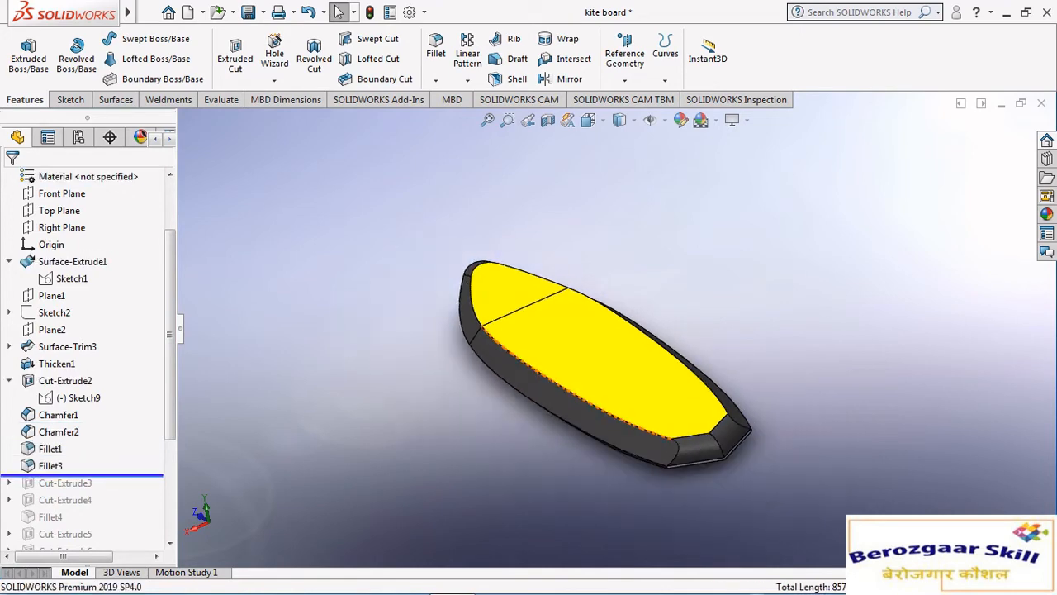
{"action": "mouse_move", "coordinate": [539, 382]}
{"action": "middle_mouse_down"}
{"action": "mouse_move", "coordinate": [454, 372]}
{"action": "mouse_move", "coordinate": [549, 368]}
{"action": "middle_mouse_up"}
Open the Fillet1 definition and turn the board to view its underside and nose.
{"action": "left_click", "coordinate": [50, 449]}
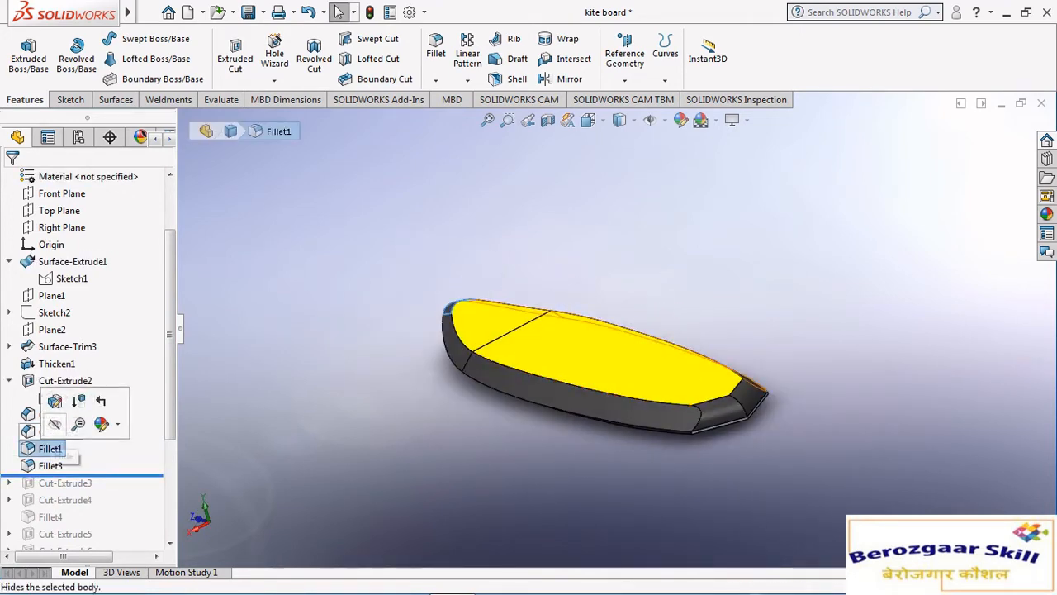
{"action": "scroll", "coordinate": [578, 357], "scroll_direction": "down", "scroll_amount": 1}
{"action": "middle_click_drag", "start_coordinate": [594, 388], "coordinate": [450, 347]}
{"action": "scroll", "coordinate": [609, 450], "scroll_direction": "down", "scroll_amount": 2}
{"action": "middle_click_drag", "start_coordinate": [578, 446], "coordinate": [363, 347]}
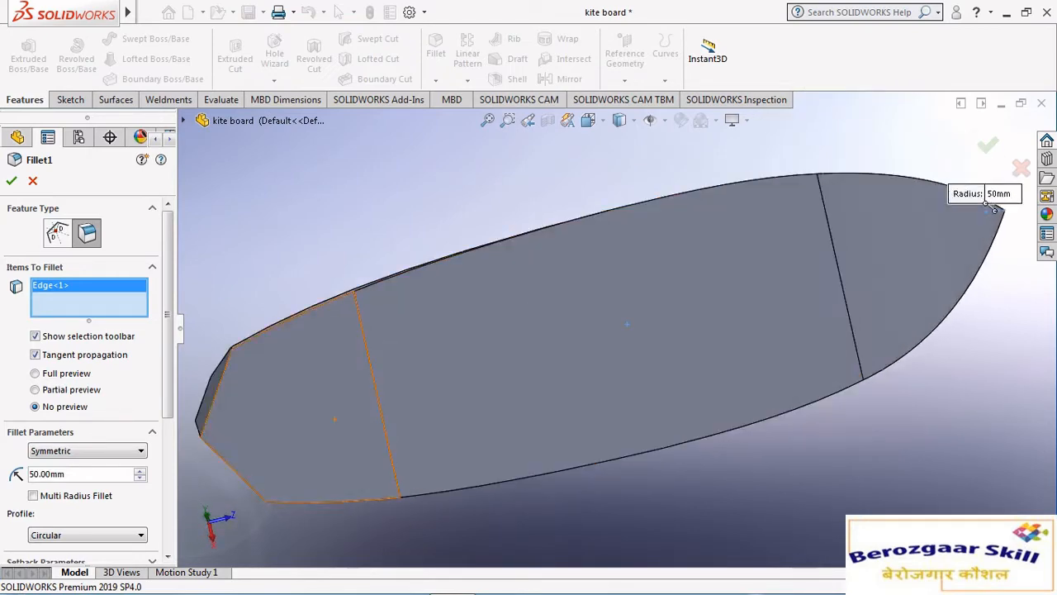
Examine the edge selected for Fillet1 at the nose tip, accept the definition, and view the rounded board.
{"action": "middle_click_drag", "start_coordinate": [627, 324], "coordinate": [608, 317]}
{"action": "scroll", "coordinate": [631, 216], "scroll_direction": "up", "scroll_amount": 6}
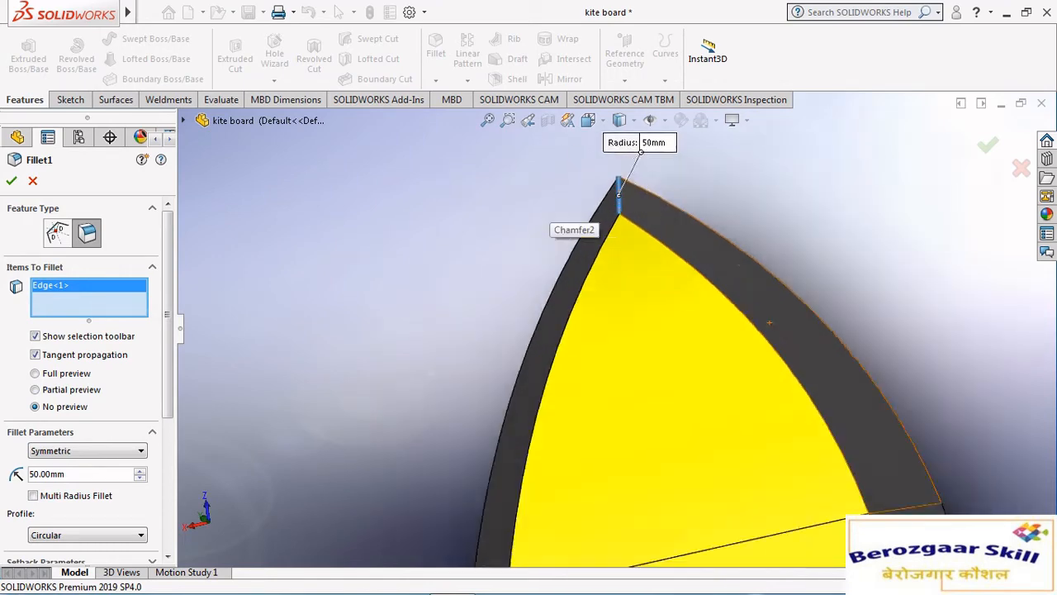
{"action": "key", "text": "Return"}
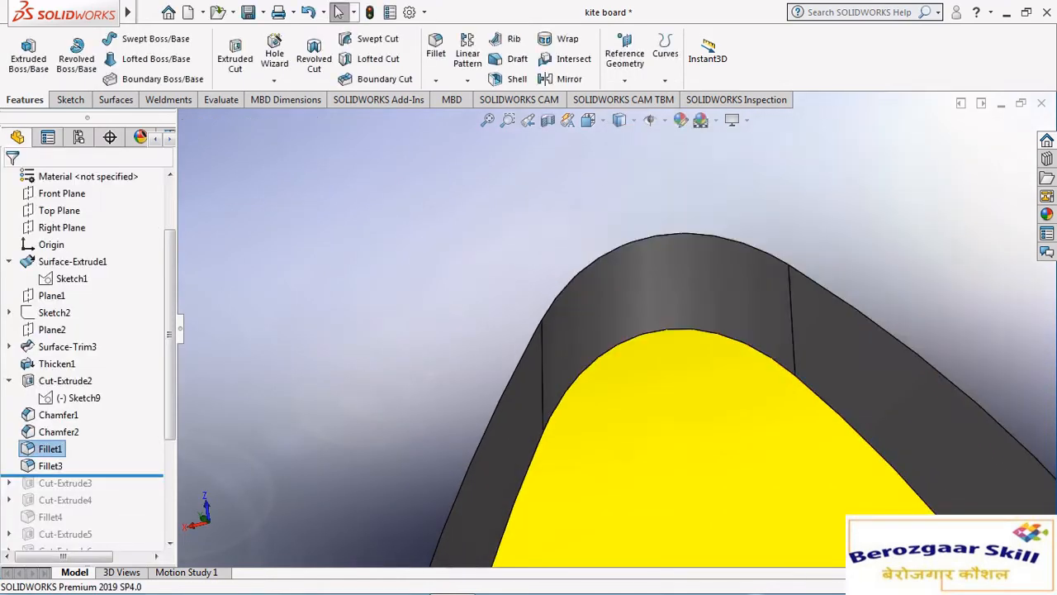
{"action": "scroll", "coordinate": [614, 329], "scroll_direction": "up", "scroll_amount": 10}
{"action": "middle_click_drag", "start_coordinate": [631, 331], "coordinate": [621, 354]}
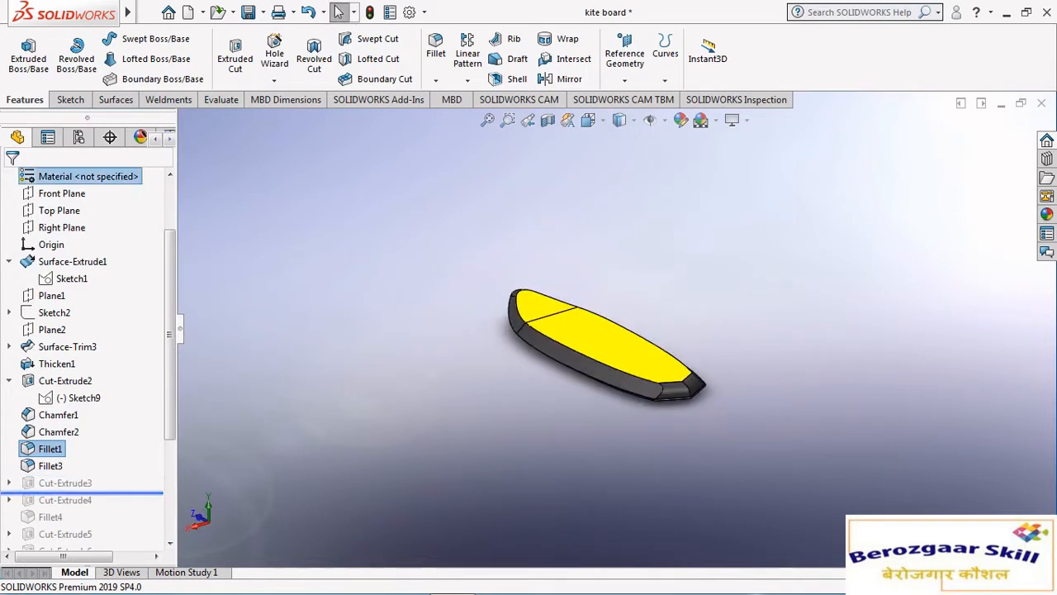
With the history rolled forward to include Cut-Extrude3, open Sketch10 for editing and orient to the Right view.
{"action": "scroll", "coordinate": [580, 422], "scroll_direction": "down", "scroll_amount": 1}
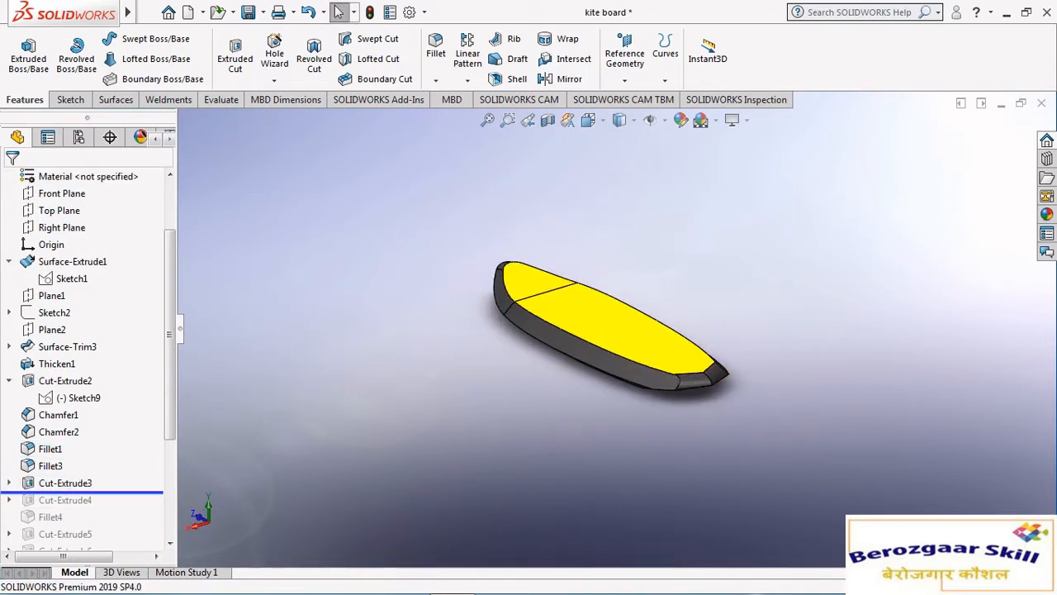
{"action": "left_click", "coordinate": [81, 499]}
{"action": "left_click", "coordinate": [90, 451]}
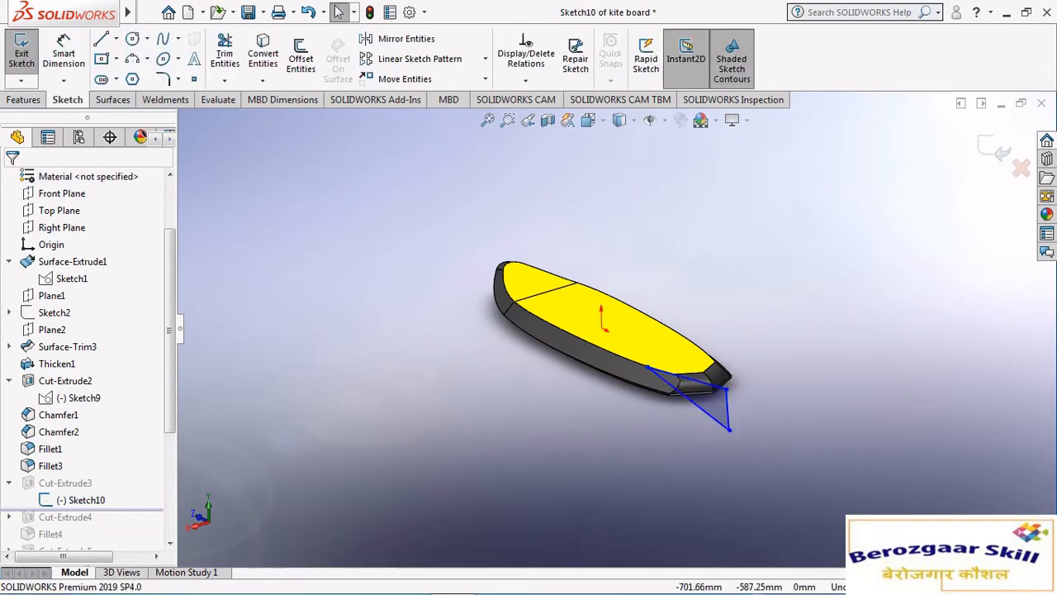
{"action": "left_click", "coordinate": [588, 119]}
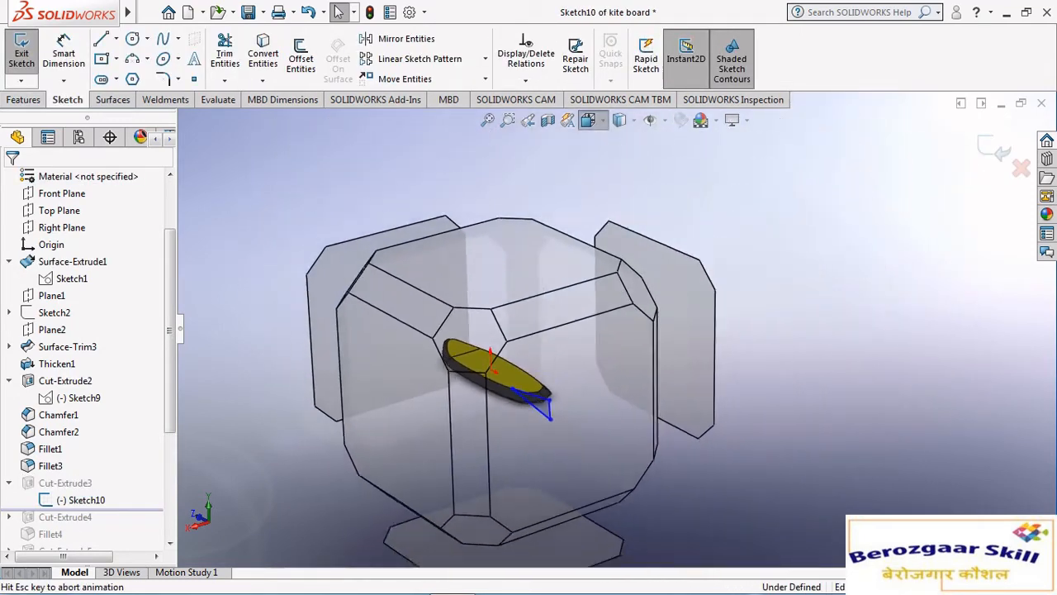
{"action": "left_click", "coordinate": [426, 356]}
{"action": "scroll", "coordinate": [776, 352], "scroll_direction": "down", "scroll_amount": 4}
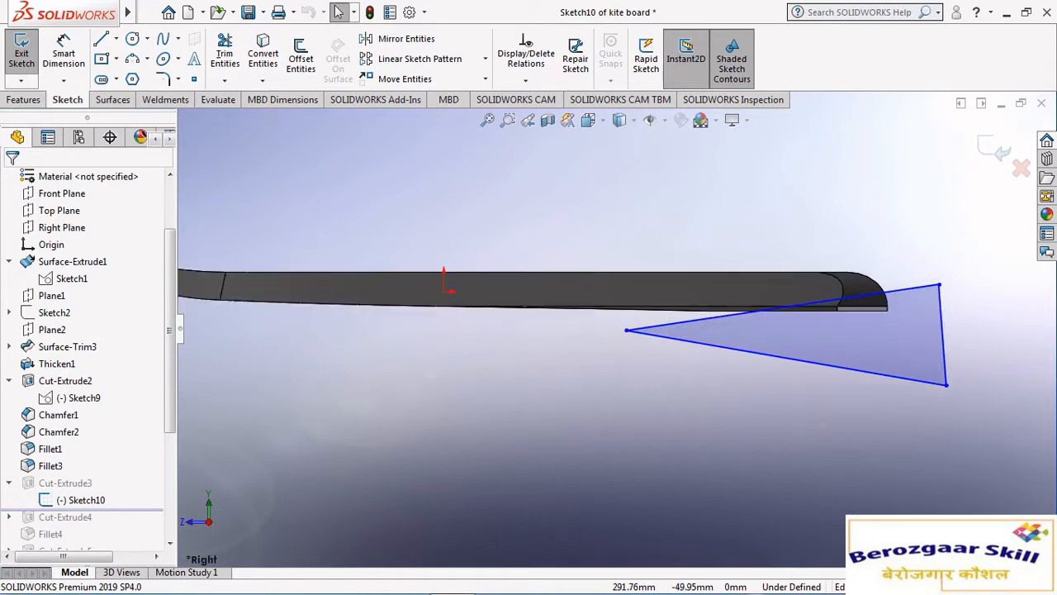
Look at Sketch10 from an angle and orient the model to the Left view.
{"action": "scroll", "coordinate": [777, 355], "scroll_direction": "up", "scroll_amount": 5}
{"action": "middle_click_drag", "start_coordinate": [661, 347], "coordinate": [372, 330]}
{"action": "left_click", "coordinate": [588, 120]}
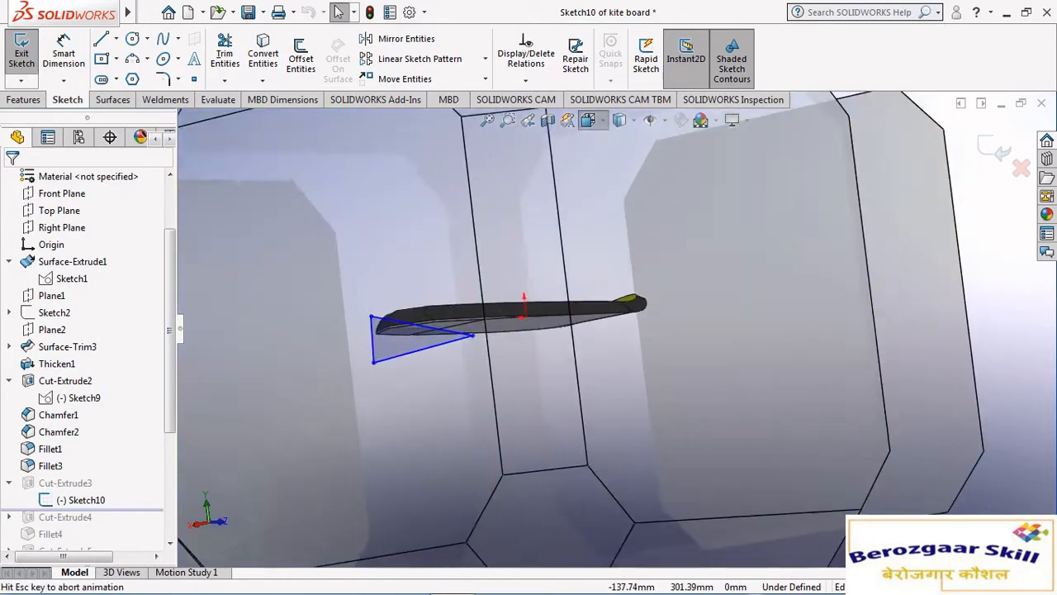
{"action": "left_click", "coordinate": [562, 376]}
{"action": "scroll", "coordinate": [776, 277], "scroll_direction": "up", "scroll_amount": 3}
{"action": "scroll", "coordinate": [644, 306], "scroll_direction": "down", "scroll_amount": 4}
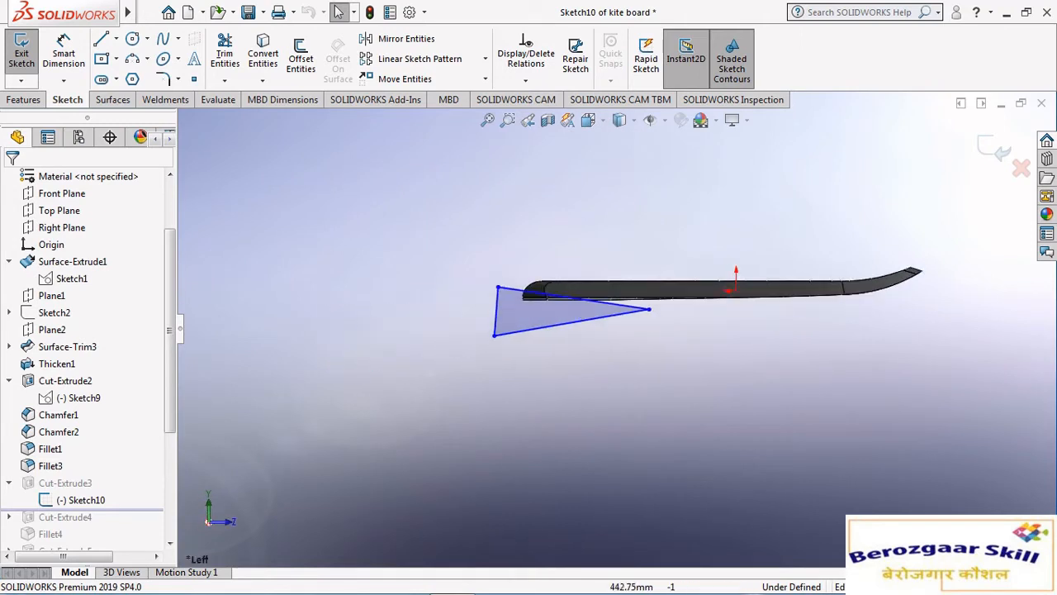
Examine the triangular Sketch10 cut profile beneath the tail and exit the sketch.
{"action": "scroll", "coordinate": [620, 325], "scroll_direction": "up", "scroll_amount": 5}
{"action": "scroll", "coordinate": [604, 323], "scroll_direction": "down", "scroll_amount": 7}
{"action": "scroll", "coordinate": [650, 337], "scroll_direction": "up", "scroll_amount": 5}
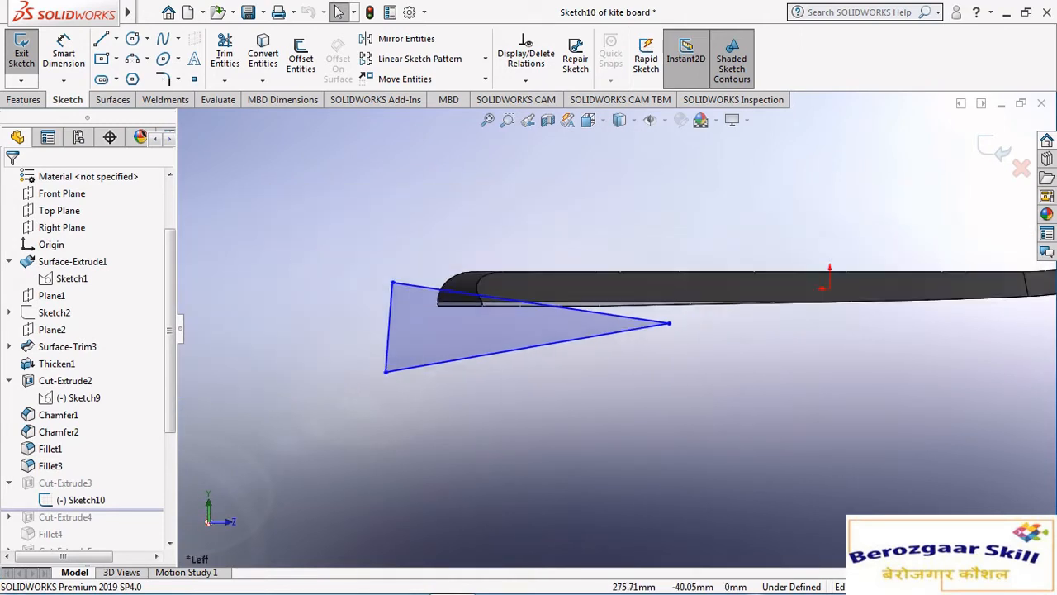
{"action": "left_click", "coordinate": [994, 149]}
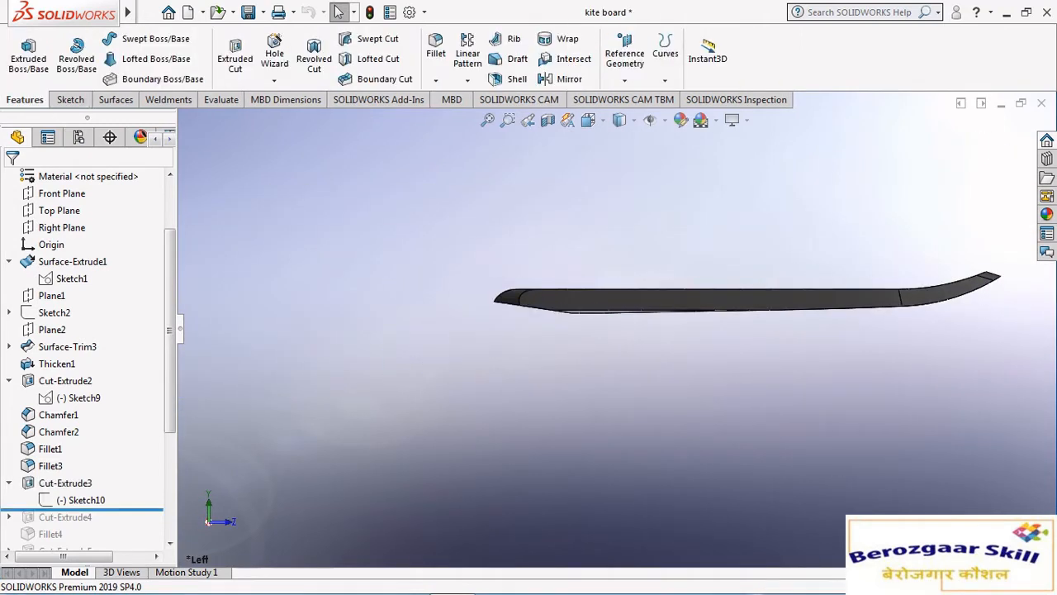
With the history rolled forward to include Cut-Extrude4, open its Sketch11 for editing at the tail.
{"action": "scroll", "coordinate": [87, 355], "scroll_direction": "down", "scroll_amount": 4}
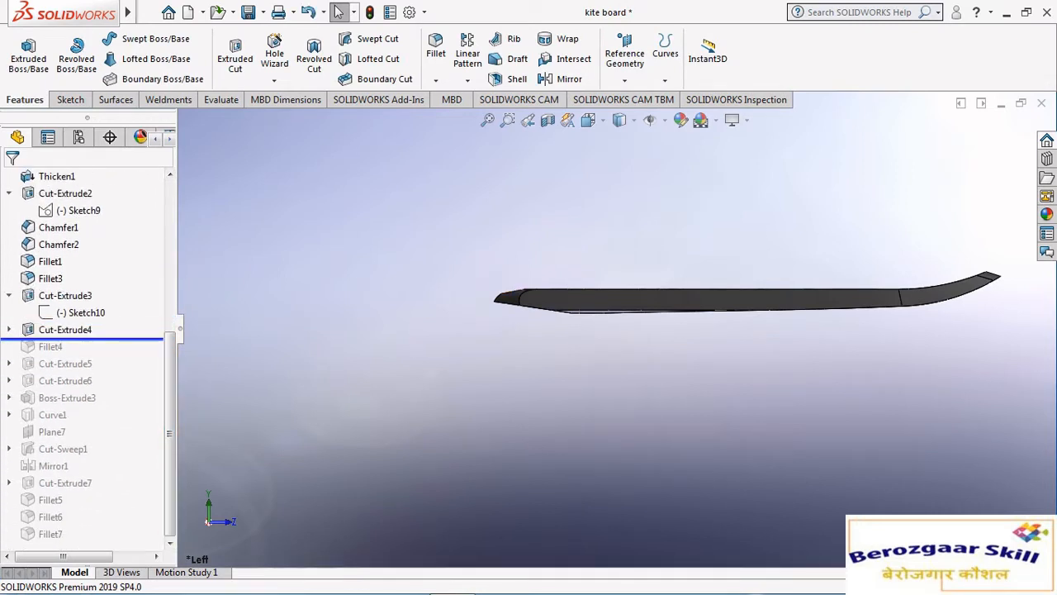
{"action": "left_click", "coordinate": [10, 330]}
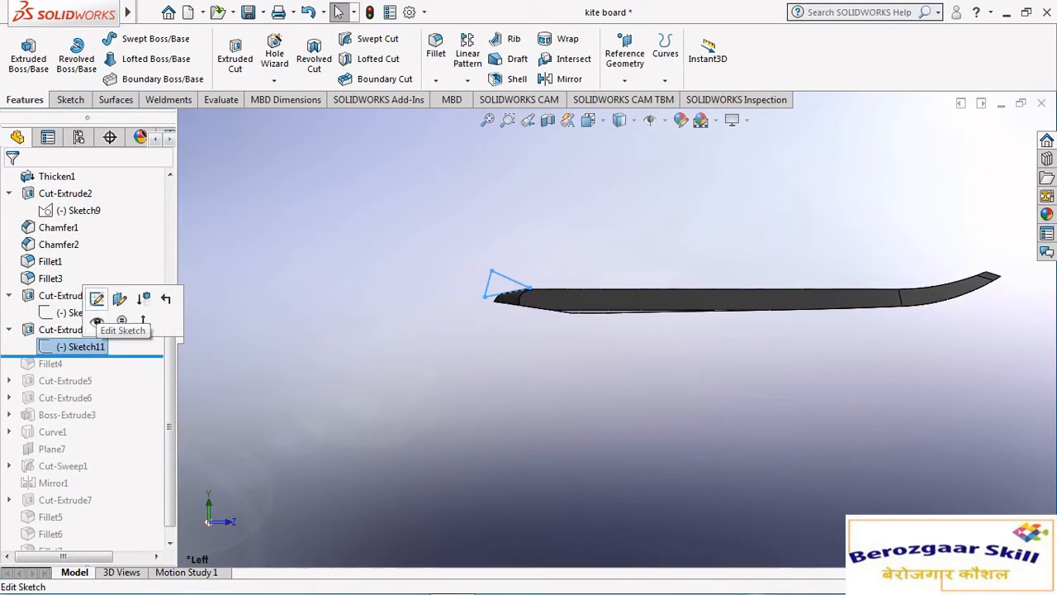
{"action": "left_click", "coordinate": [96, 300]}
{"action": "scroll", "coordinate": [515, 287], "scroll_direction": "down", "scroll_amount": 10}
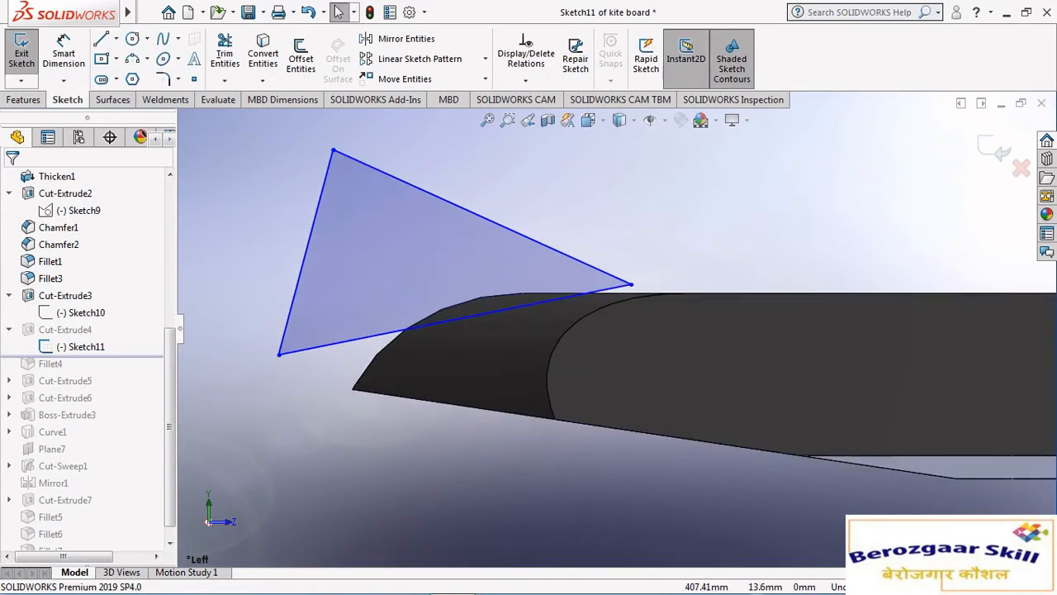
Inspect the triangular Sketch11 cut profile above the tail from an angled view.
{"action": "scroll", "coordinate": [515, 282], "scroll_direction": "down", "scroll_amount": 1}
{"action": "scroll", "coordinate": [515, 282], "scroll_direction": "up", "scroll_amount": 1}
{"action": "middle_click_drag", "start_coordinate": [514, 285], "coordinate": [537, 297]}
{"action": "scroll", "coordinate": [562, 345], "scroll_direction": "up", "scroll_amount": 5}
{"action": "scroll", "coordinate": [500, 302], "scroll_direction": "down", "scroll_amount": 2}
{"action": "scroll", "coordinate": [520, 362], "scroll_direction": "down", "scroll_amount": 2}
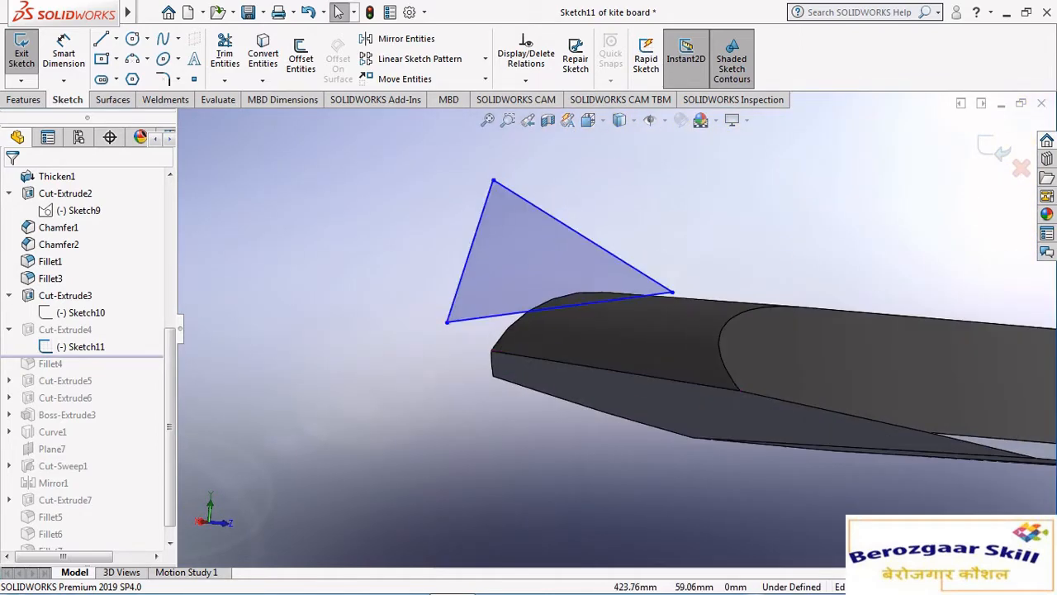
Orient Sketch11 to the Left view and examine the profile against the board's tail and side.
{"action": "left_click", "coordinate": [589, 120]}
{"action": "left_click", "coordinate": [519, 353]}
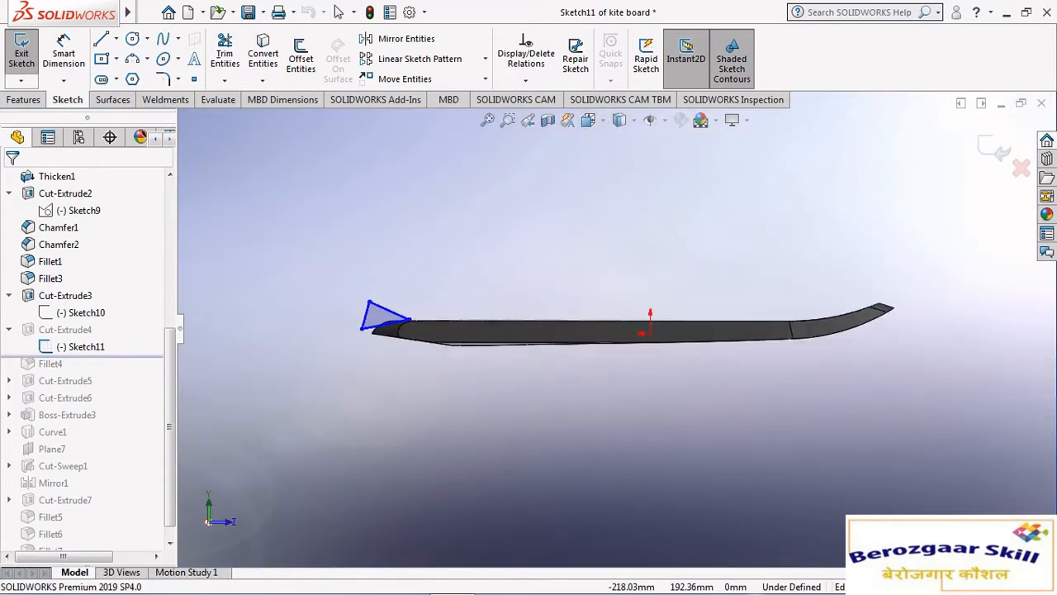
{"action": "scroll", "coordinate": [392, 332], "scroll_direction": "down", "scroll_amount": 10}
{"action": "scroll", "coordinate": [616, 331], "scroll_direction": "up", "scroll_amount": 7}
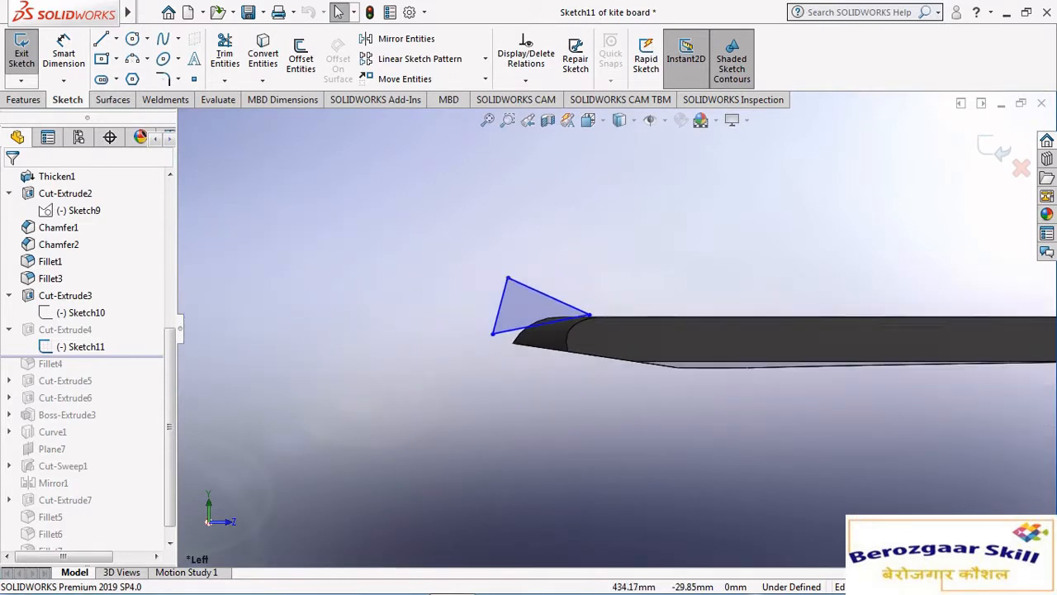
{"action": "scroll", "coordinate": [704, 377], "scroll_direction": "down", "scroll_amount": 2}
{"action": "scroll", "coordinate": [529, 324], "scroll_direction": "down", "scroll_amount": 2}
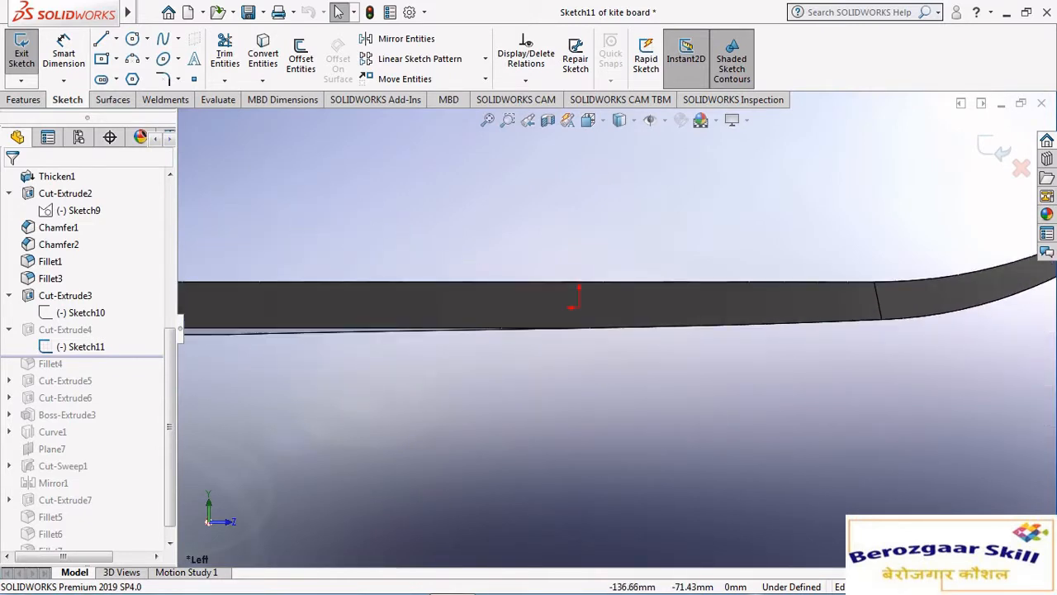
Change the scene behind the board to a plain white background.
{"action": "scroll", "coordinate": [529, 325], "scroll_direction": "up", "scroll_amount": 4}
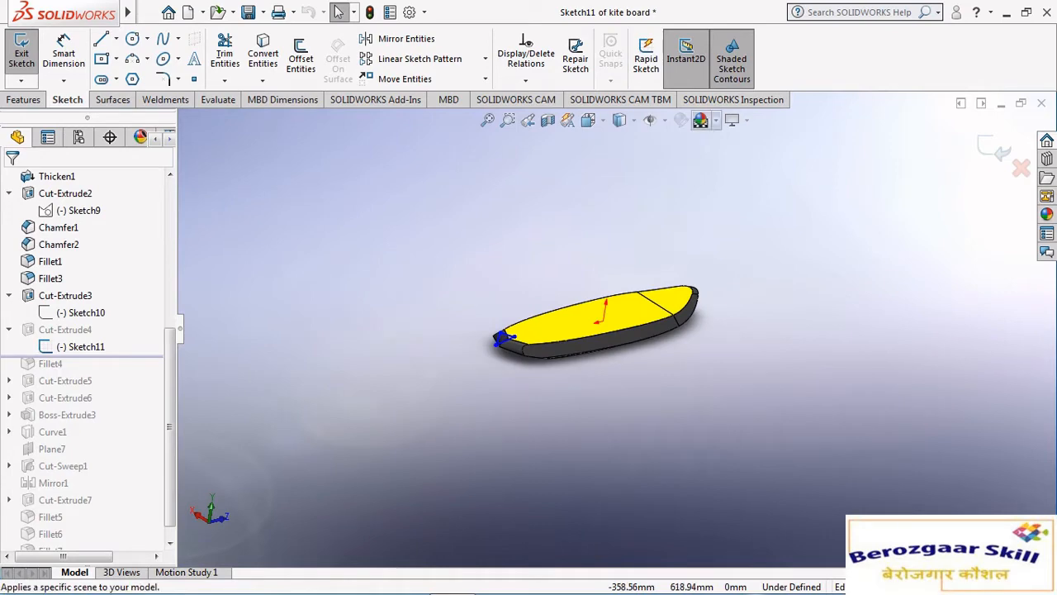
{"action": "left_click", "coordinate": [702, 120]}
{"action": "left_click", "coordinate": [731, 47]}
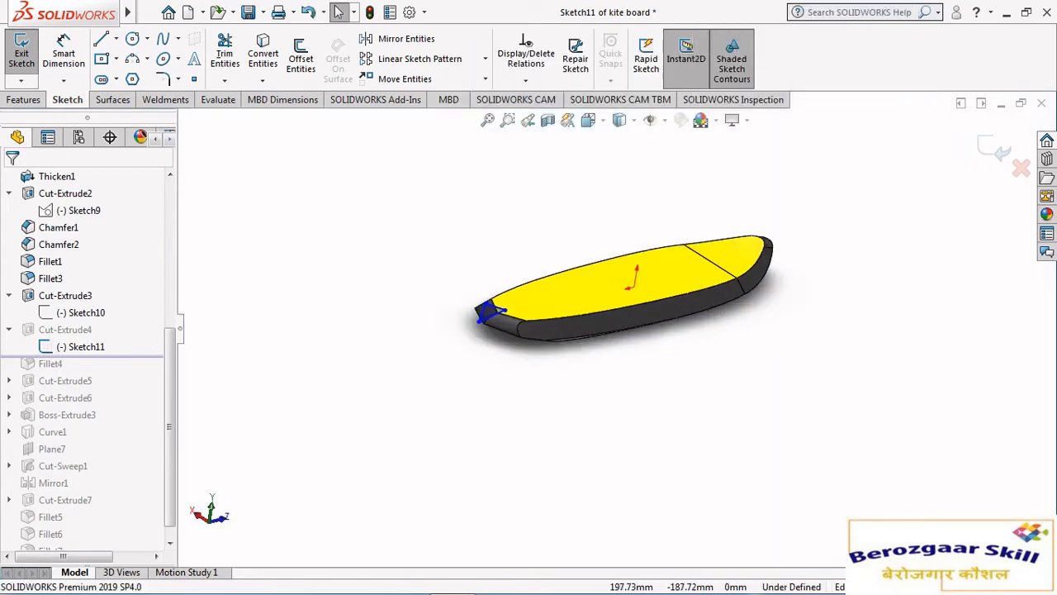
Orient Sketch11 to the Right view, examine the triangular profile against the board's tail, and exit the sketch.
{"action": "scroll", "coordinate": [522, 333], "scroll_direction": "down", "scroll_amount": 3}
{"action": "middle_click_drag", "start_coordinate": [522, 334], "coordinate": [735, 323]}
{"action": "scroll", "coordinate": [578, 396], "scroll_direction": "up", "scroll_amount": 3}
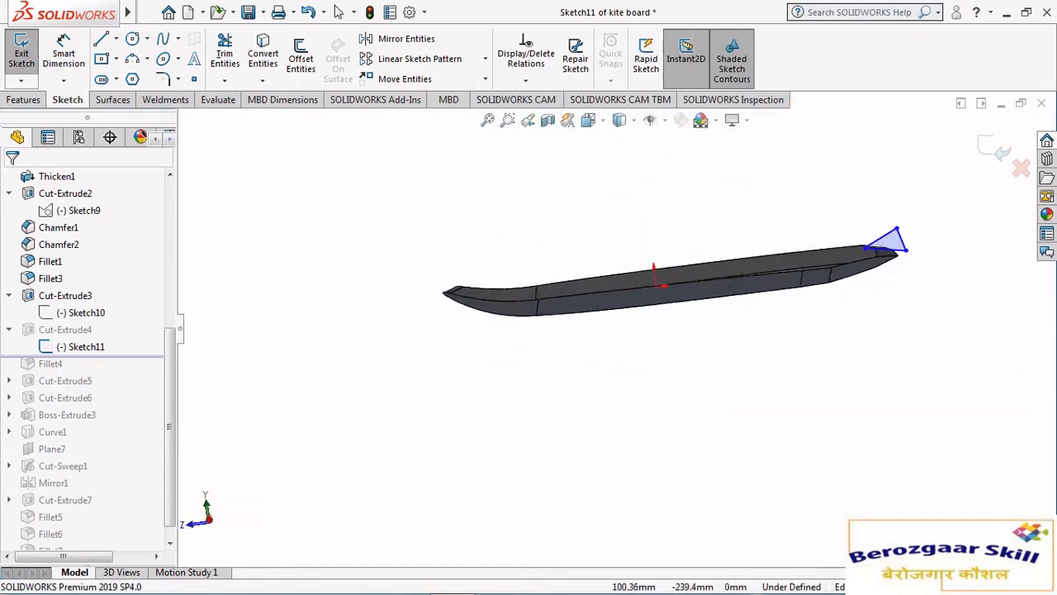
{"action": "left_click", "coordinate": [590, 121]}
{"action": "left_click", "coordinate": [567, 308]}
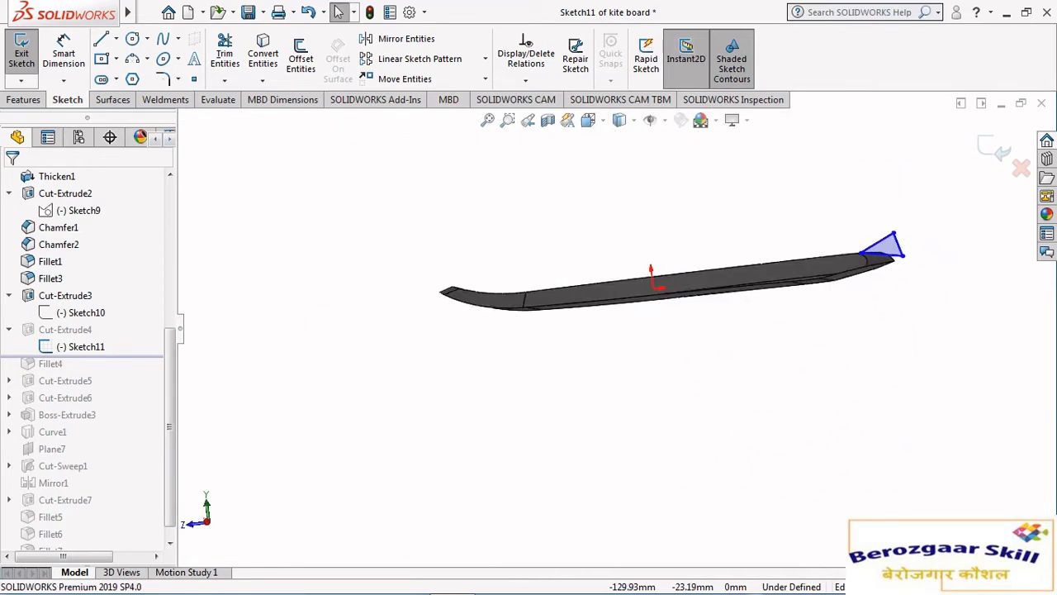
{"action": "scroll", "coordinate": [802, 336], "scroll_direction": "down", "scroll_amount": 5}
{"action": "scroll", "coordinate": [807, 342], "scroll_direction": "down", "scroll_amount": 3}
{"action": "scroll", "coordinate": [809, 346], "scroll_direction": "up", "scroll_amount": 8}
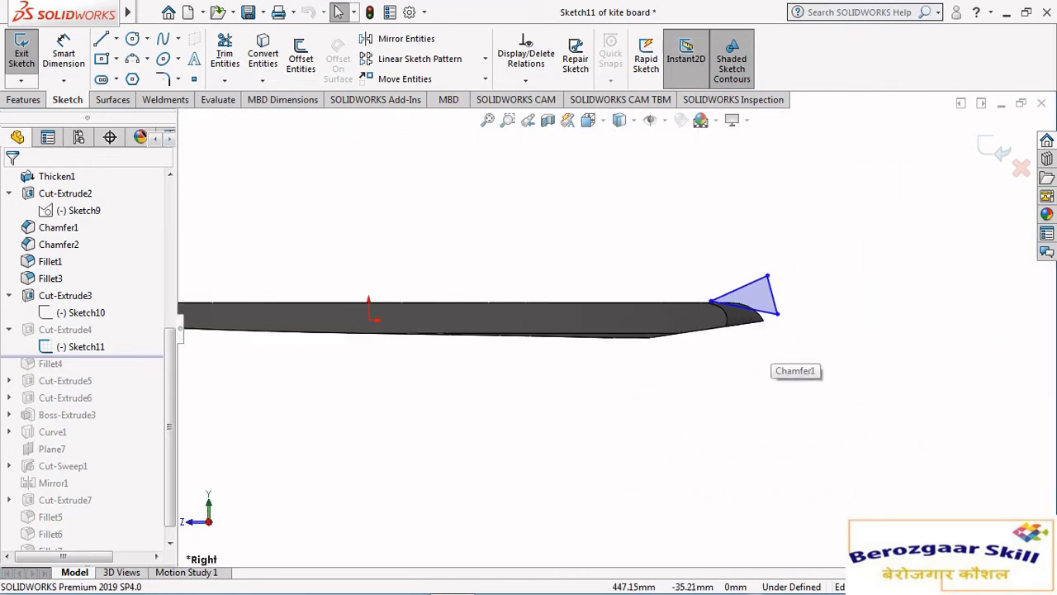
{"action": "scroll", "coordinate": [405, 318], "scroll_direction": "down", "scroll_amount": 4}
{"action": "scroll", "coordinate": [617, 322], "scroll_direction": "up", "scroll_amount": 4}
{"action": "scroll", "coordinate": [661, 312], "scroll_direction": "down", "scroll_amount": 5}
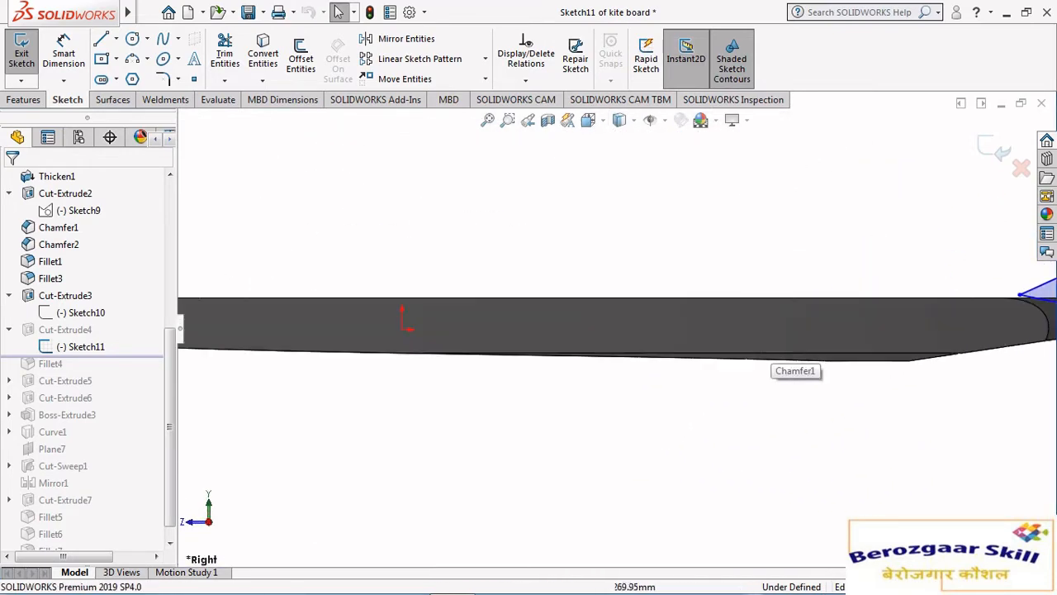
{"action": "scroll", "coordinate": [616, 320], "scroll_direction": "up", "scroll_amount": 5}
{"action": "scroll", "coordinate": [570, 338], "scroll_direction": "down", "scroll_amount": 3}
{"action": "scroll", "coordinate": [614, 327], "scroll_direction": "up", "scroll_amount": 3}
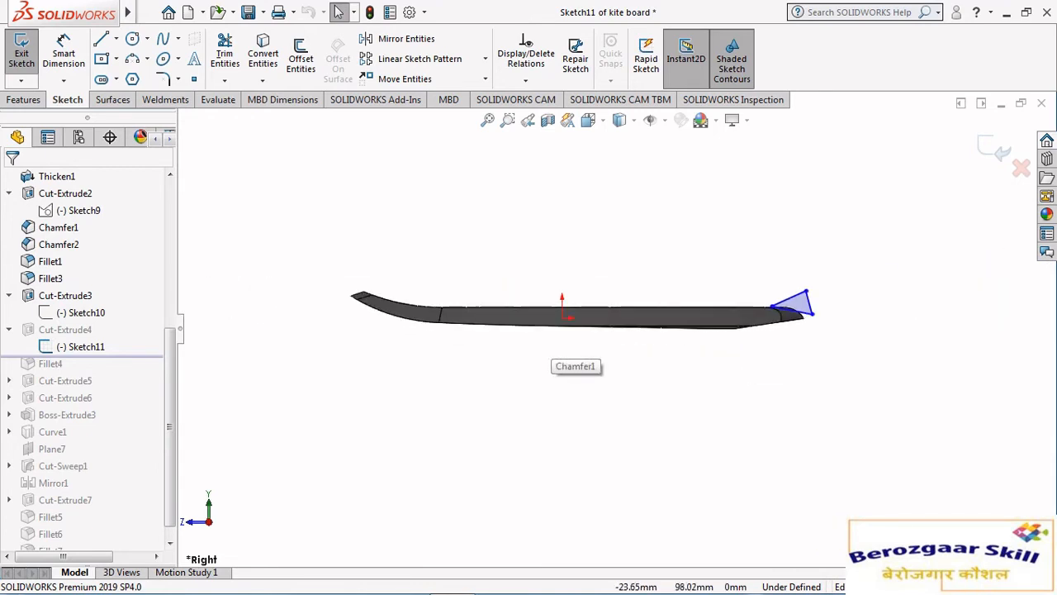
{"action": "left_click", "coordinate": [995, 148]}
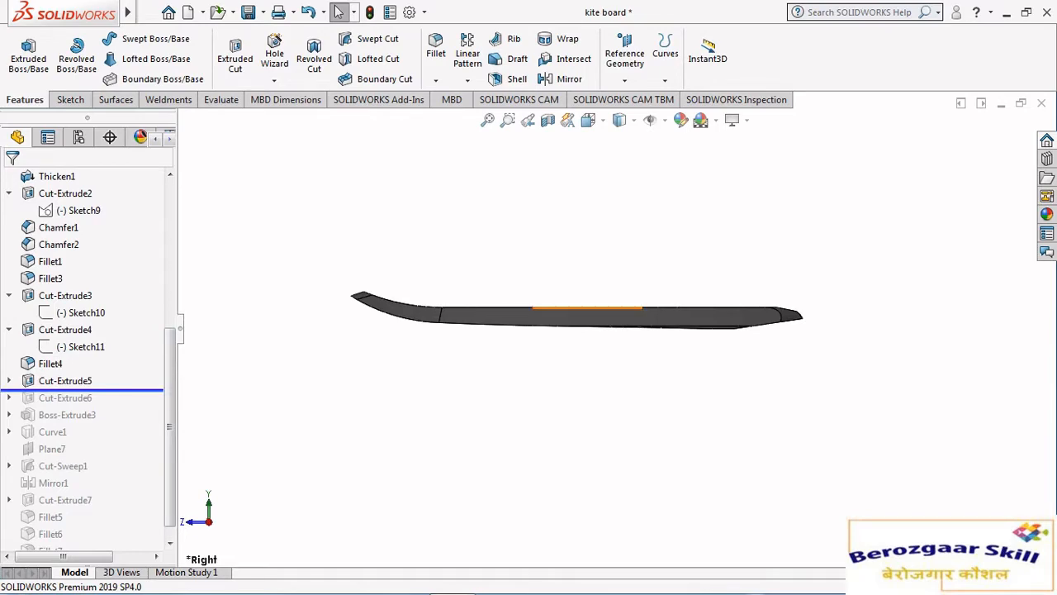
With the history rolled forward to include Fillet4 and Cut-Extrude5, review Fillet4's definition and its selected tail edge, and accept it.
{"action": "left_click", "coordinate": [49, 364]}
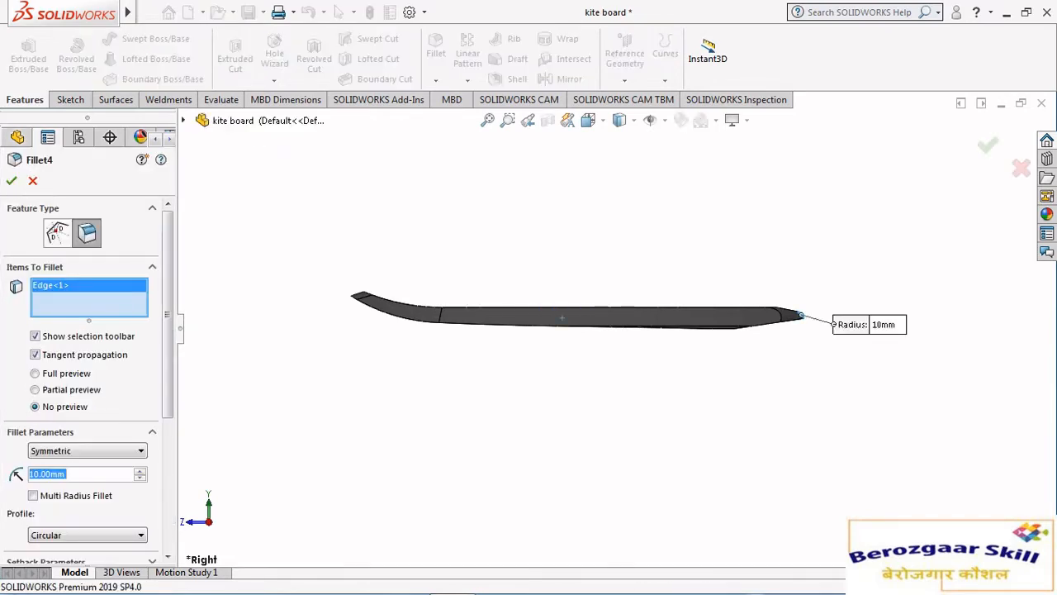
{"action": "middle_click_drag", "start_coordinate": [673, 309], "coordinate": [618, 380]}
{"action": "scroll", "coordinate": [616, 380], "scroll_direction": "down", "scroll_amount": 4}
{"action": "scroll", "coordinate": [876, 356], "scroll_direction": "down", "scroll_amount": 4}
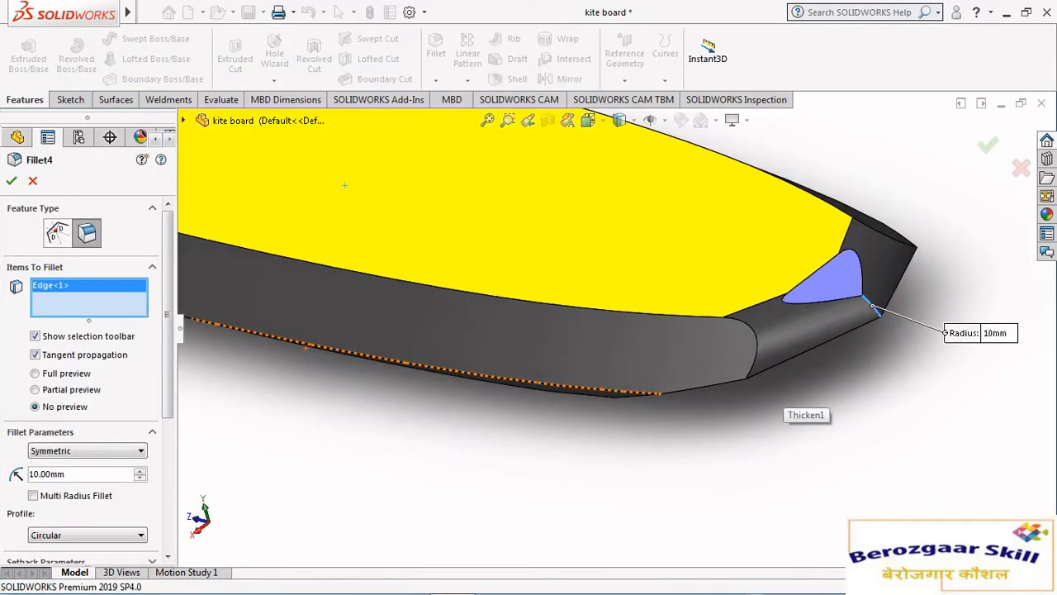
{"action": "left_click", "coordinate": [12, 181]}
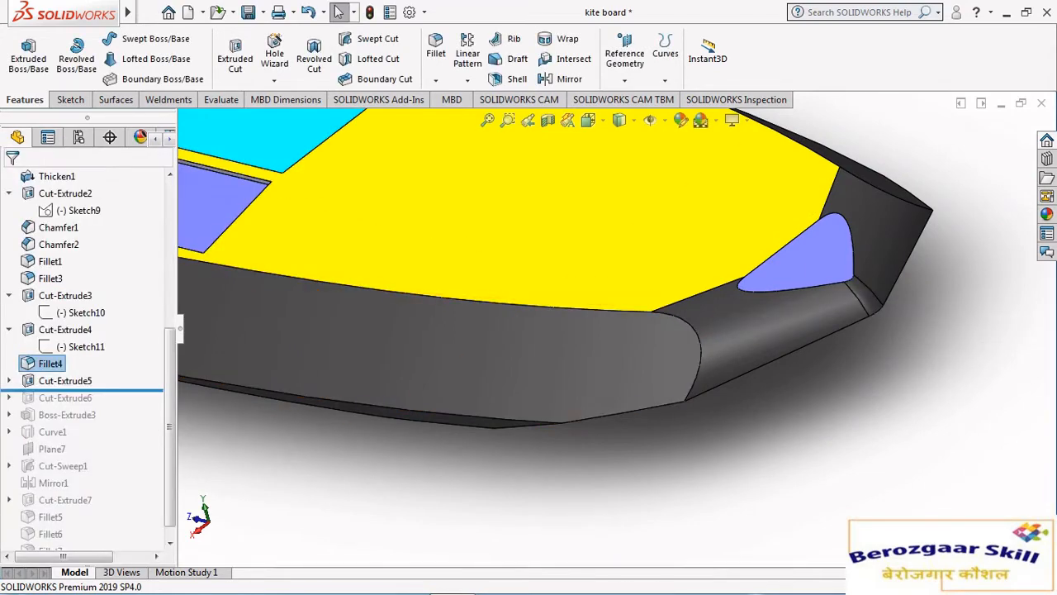
Open Sketch15 of Cut-Extrude5 for editing and orient it face-on from above the deck.
{"action": "scroll", "coordinate": [531, 365], "scroll_direction": "up", "scroll_amount": 8}
{"action": "scroll", "coordinate": [530, 365], "scroll_direction": "down", "scroll_amount": 2}
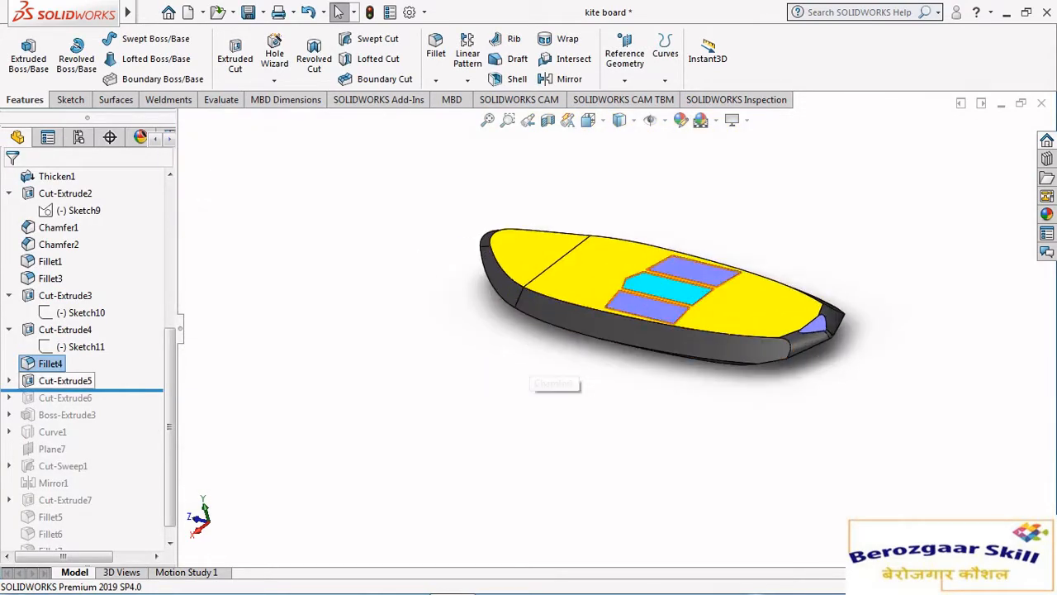
{"action": "left_click", "coordinate": [8, 381]}
{"action": "left_click", "coordinate": [81, 398]}
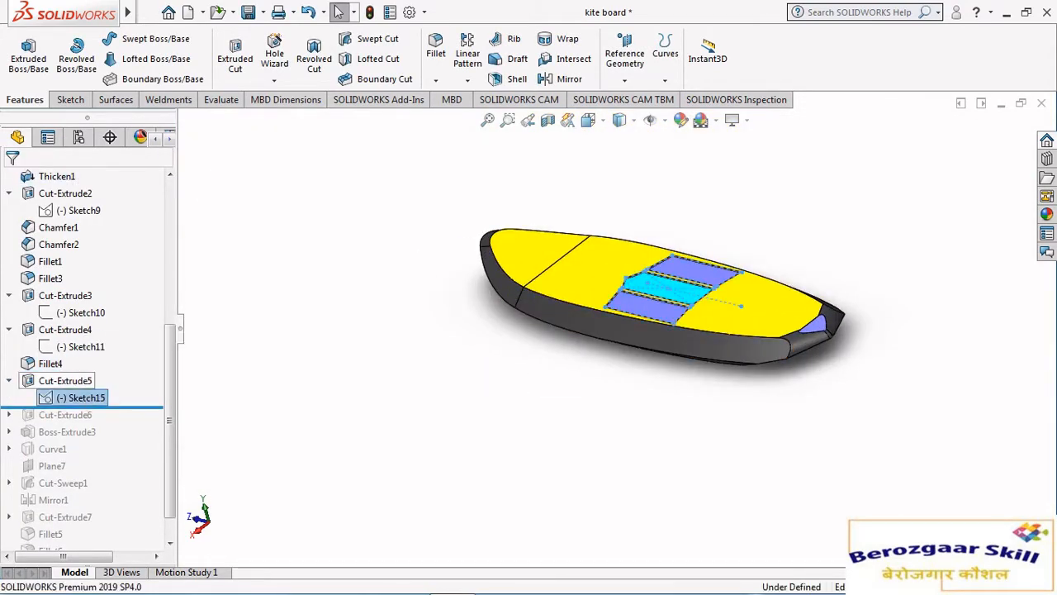
{"action": "scroll", "coordinate": [637, 312], "scroll_direction": "down", "scroll_amount": 2}
{"action": "middle_click_drag", "start_coordinate": [637, 312], "coordinate": [553, 360]}
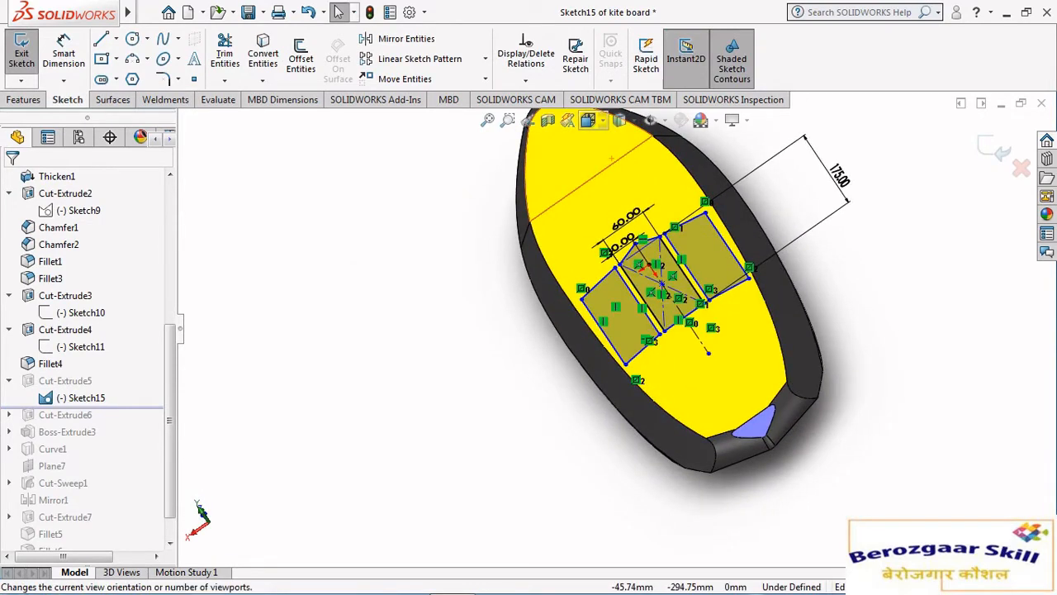
{"action": "left_click", "coordinate": [589, 120]}
{"action": "left_click", "coordinate": [441, 302]}
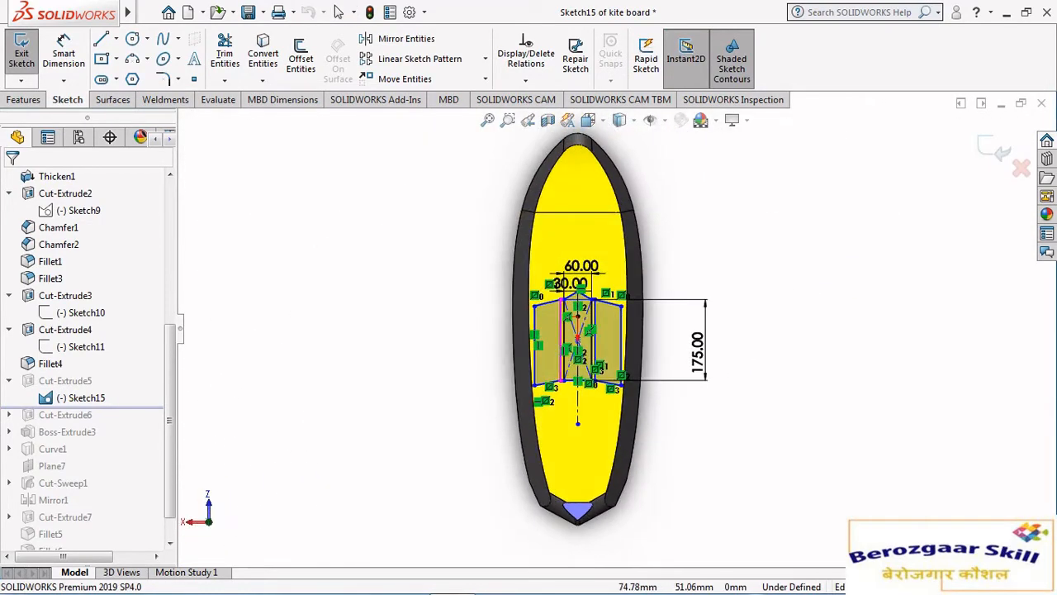
Examine the dimensions and relations of Sketch15's three deck pocket profiles, exit the sketch, and view the board at an angle.
{"action": "scroll", "coordinate": [577, 336], "scroll_direction": "down", "scroll_amount": 6}
{"action": "scroll", "coordinate": [671, 339], "scroll_direction": "up", "scroll_amount": 3}
{"action": "scroll", "coordinate": [599, 330], "scroll_direction": "down", "scroll_amount": 1}
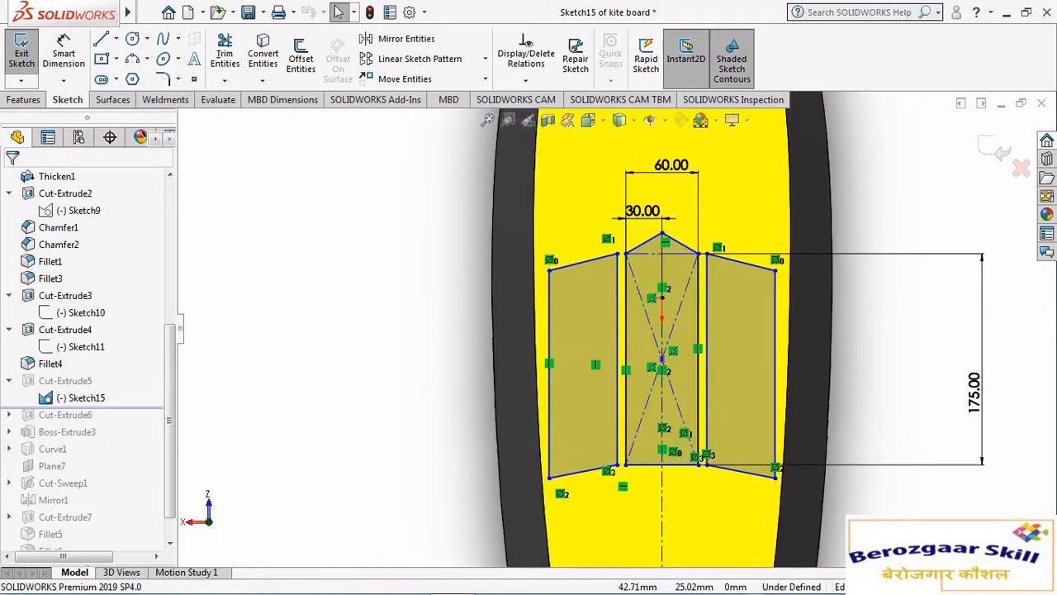
{"action": "scroll", "coordinate": [612, 327], "scroll_direction": "down", "scroll_amount": 2}
{"action": "scroll", "coordinate": [619, 331], "scroll_direction": "up", "scroll_amount": 6}
{"action": "scroll", "coordinate": [653, 376], "scroll_direction": "down", "scroll_amount": 6}
{"action": "scroll", "coordinate": [633, 376], "scroll_direction": "up", "scroll_amount": 6}
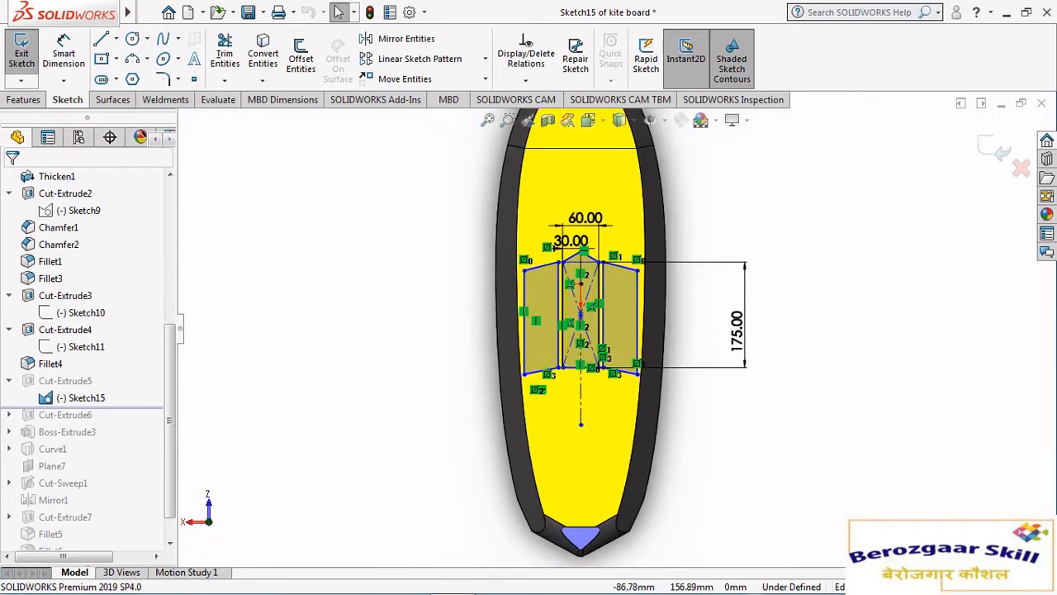
{"action": "scroll", "coordinate": [567, 310], "scroll_direction": "down", "scroll_amount": 7}
{"action": "scroll", "coordinate": [601, 334], "scroll_direction": "up", "scroll_amount": 6}
{"action": "scroll", "coordinate": [619, 389], "scroll_direction": "down", "scroll_amount": 3}
{"action": "scroll", "coordinate": [617, 335], "scroll_direction": "up", "scroll_amount": 3}
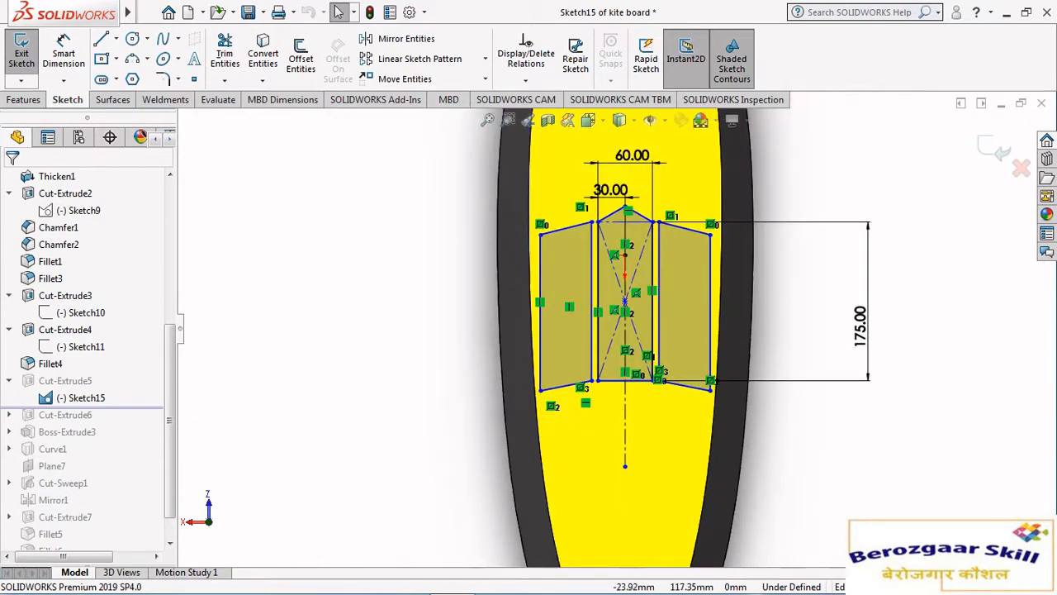
{"action": "key", "text": "ctrl+b"}
{"action": "scroll", "coordinate": [615, 329], "scroll_direction": "up", "scroll_amount": 2}
{"action": "middle_click_drag", "start_coordinate": [600, 449], "coordinate": [627, 330]}
{"action": "scroll", "coordinate": [615, 322], "scroll_direction": "up", "scroll_amount": 2}
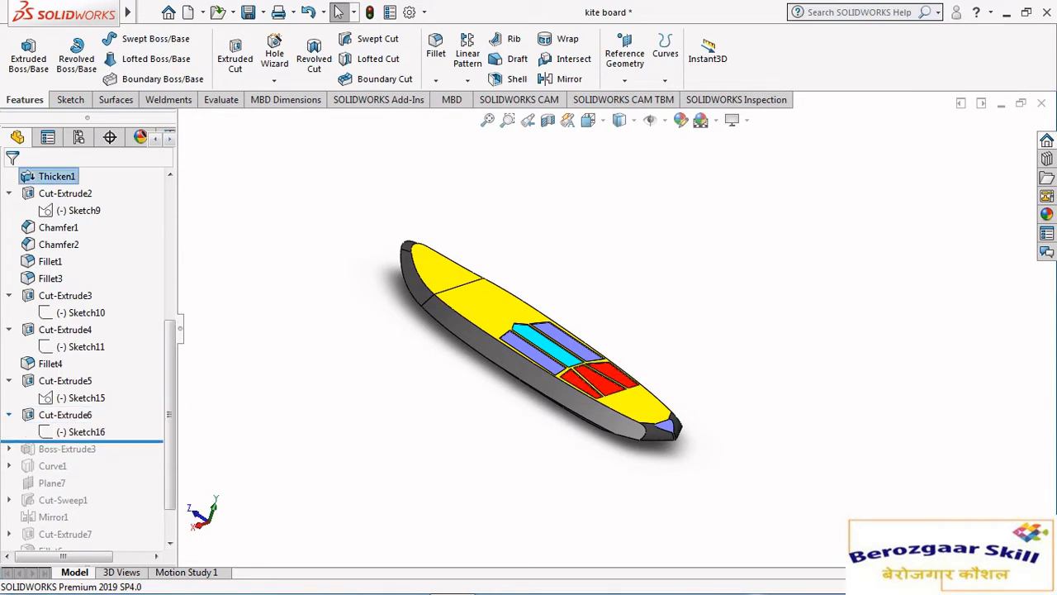
With the history rolled forward to include Cut-Extrude6, open its Sketch16 for editing and orient it face-on from above.
{"action": "left_click", "coordinate": [99, 385]}
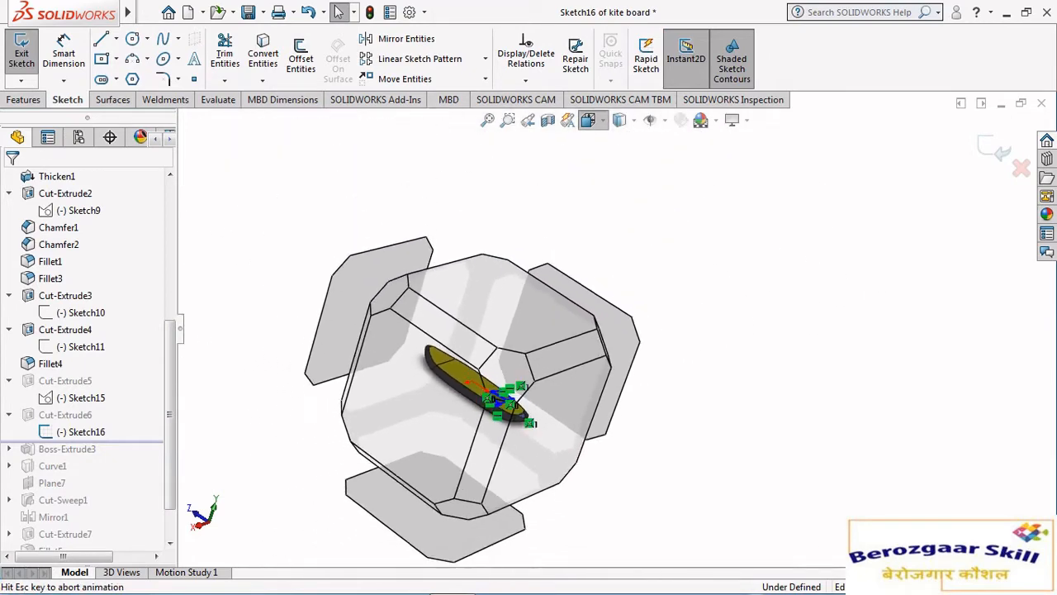
{"action": "mouse_move", "coordinate": [775, 217]}
{"action": "middle_mouse_down"}
{"action": "mouse_move", "coordinate": [744, 351]}
{"action": "mouse_move", "coordinate": [653, 339]}
{"action": "mouse_move", "coordinate": [668, 252]}
{"action": "middle_mouse_up"}
{"action": "left_click", "coordinate": [590, 120]}
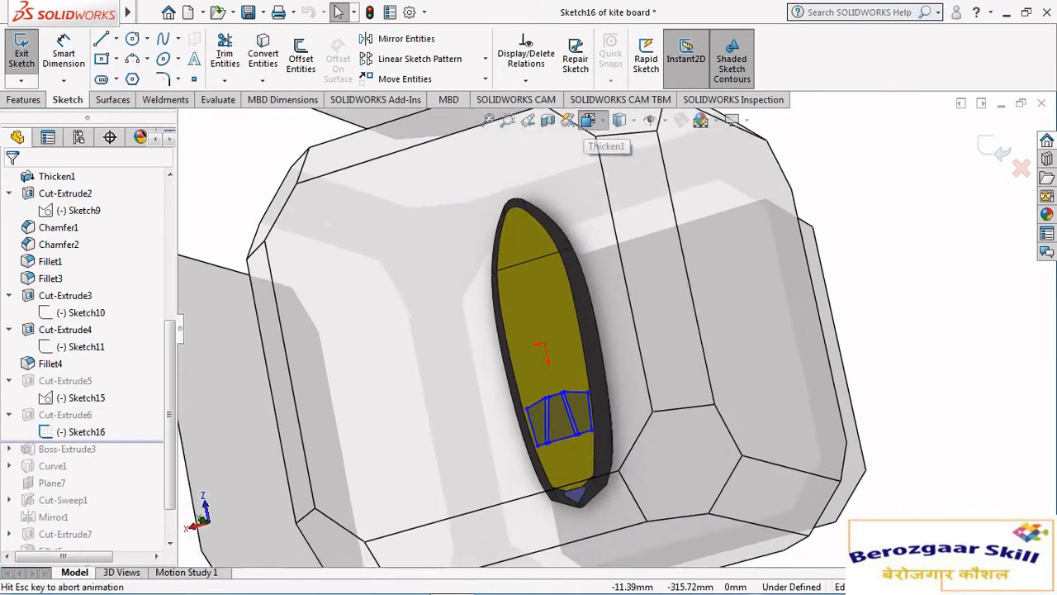
{"action": "left_click", "coordinate": [429, 392]}
Examine the three tapered pocket profiles of Sketch16 and their relations on the rear deck.
{"action": "scroll", "coordinate": [615, 471], "scroll_direction": "down", "scroll_amount": 4}
{"action": "scroll", "coordinate": [634, 381], "scroll_direction": "down", "scroll_amount": 3}
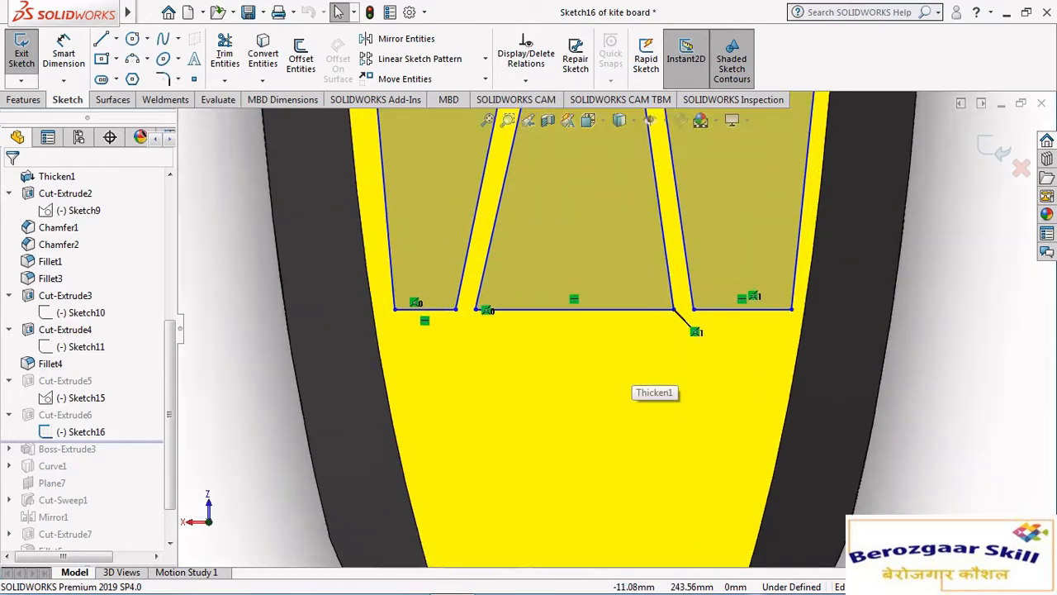
{"action": "scroll", "coordinate": [634, 382], "scroll_direction": "up", "scroll_amount": 2}
{"action": "scroll", "coordinate": [634, 382], "scroll_direction": "down", "scroll_amount": 5}
{"action": "scroll", "coordinate": [634, 382], "scroll_direction": "up", "scroll_amount": 5}
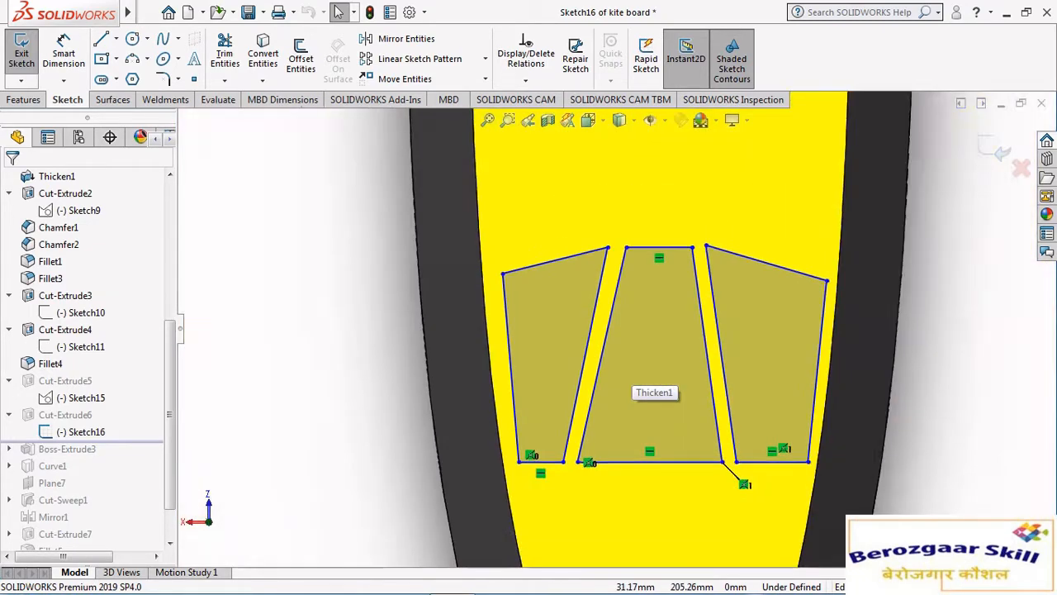
{"action": "scroll", "coordinate": [635, 382], "scroll_direction": "down", "scroll_amount": 2}
{"action": "scroll", "coordinate": [634, 382], "scroll_direction": "up", "scroll_amount": 2}
{"action": "scroll", "coordinate": [634, 381], "scroll_direction": "down", "scroll_amount": 5}
{"action": "scroll", "coordinate": [634, 382], "scroll_direction": "down", "scroll_amount": 2}
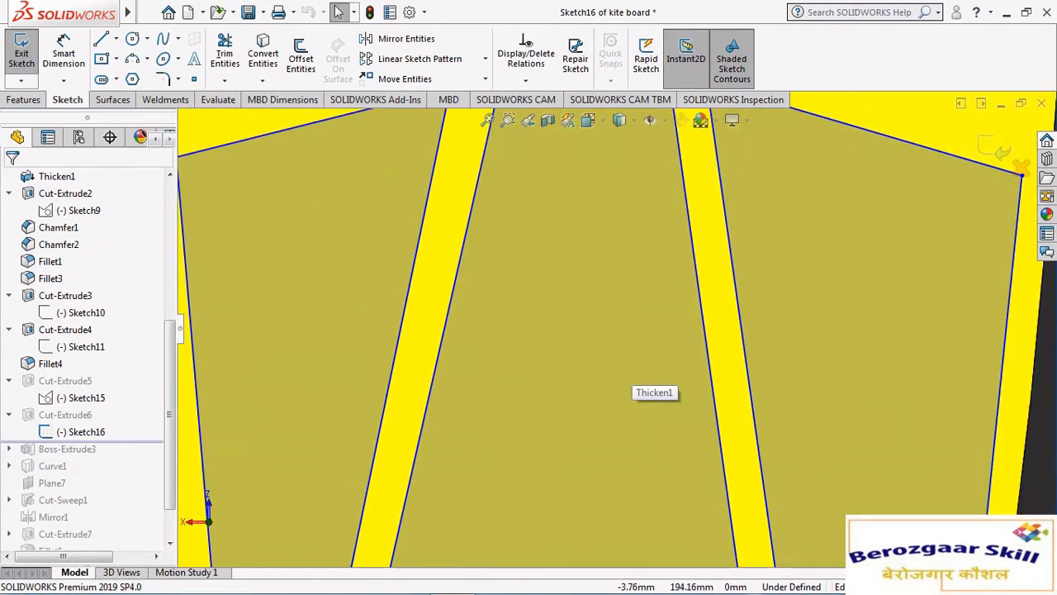
{"action": "scroll", "coordinate": [635, 382], "scroll_direction": "up", "scroll_amount": 5}
{"action": "scroll", "coordinate": [634, 381], "scroll_direction": "down", "scroll_amount": 4}
{"action": "scroll", "coordinate": [635, 382], "scroll_direction": "up", "scroll_amount": 1}
{"action": "scroll", "coordinate": [635, 382], "scroll_direction": "up", "scroll_amount": 2}
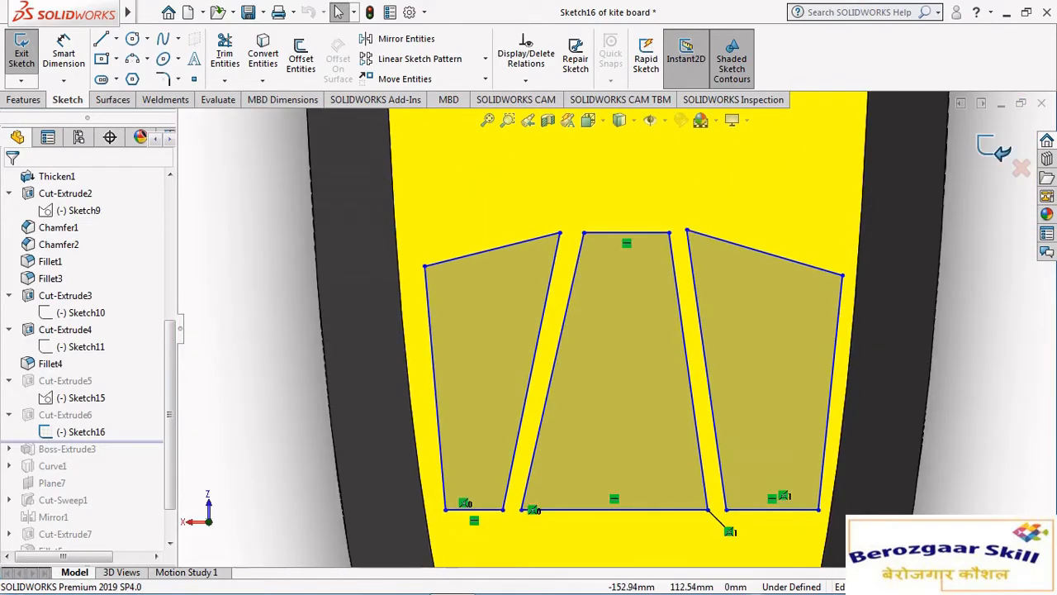
Exit Sketch16 and inspect the red rear deck pockets from an angled view.
{"action": "left_click", "coordinate": [993, 147]}
{"action": "scroll", "coordinate": [553, 439], "scroll_direction": "up", "scroll_amount": 8}
{"action": "middle_click_drag", "start_coordinate": [555, 436], "coordinate": [376, 314]}
{"action": "scroll", "coordinate": [375, 314], "scroll_direction": "down", "scroll_amount": 3}
{"action": "scroll", "coordinate": [594, 355], "scroll_direction": "up", "scroll_amount": 2}
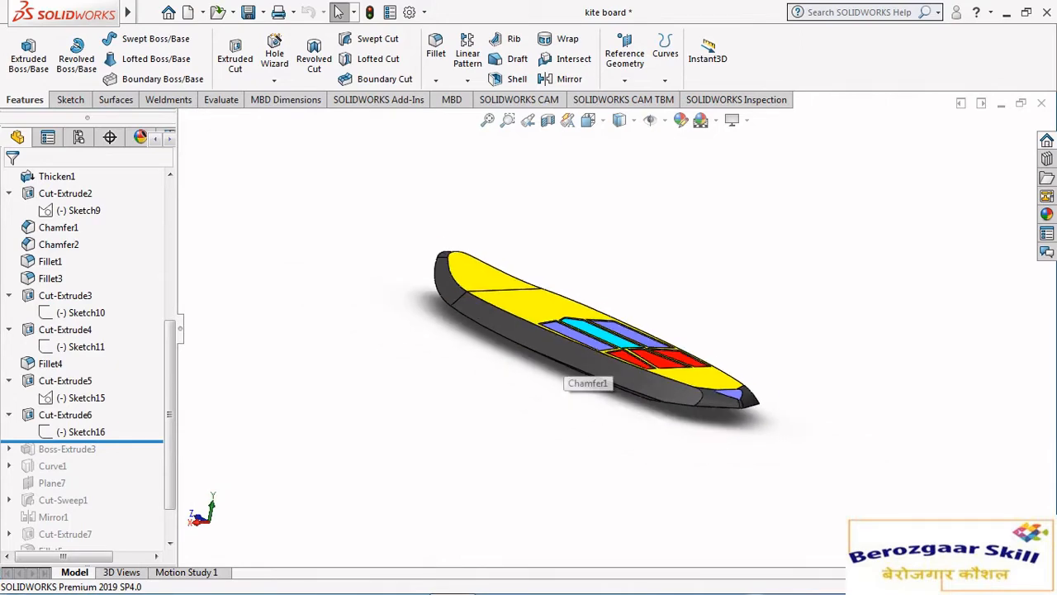
Open the Cut-Extrude6 definition, review its end condition and depth for the rear pockets, and accept it.
{"action": "left_click", "coordinate": [66, 414]}
{"action": "left_click", "coordinate": [80, 368]}
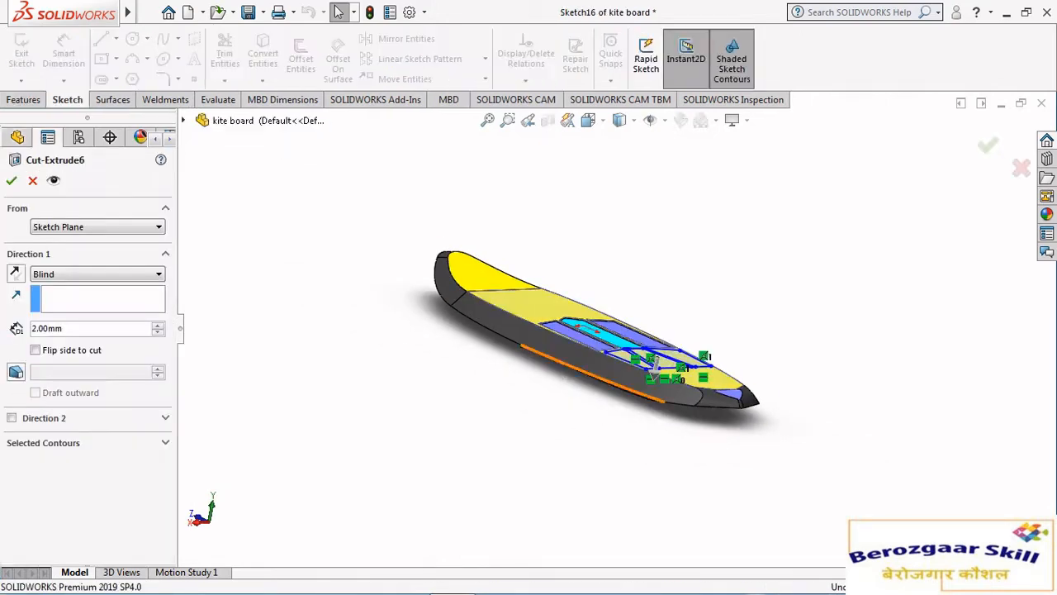
{"action": "middle_click_drag", "start_coordinate": [562, 363], "coordinate": [577, 429]}
{"action": "scroll", "coordinate": [580, 322], "scroll_direction": "down", "scroll_amount": 3}
{"action": "scroll", "coordinate": [578, 289], "scroll_direction": "up", "scroll_amount": 2}
{"action": "scroll", "coordinate": [666, 369], "scroll_direction": "down", "scroll_amount": 2}
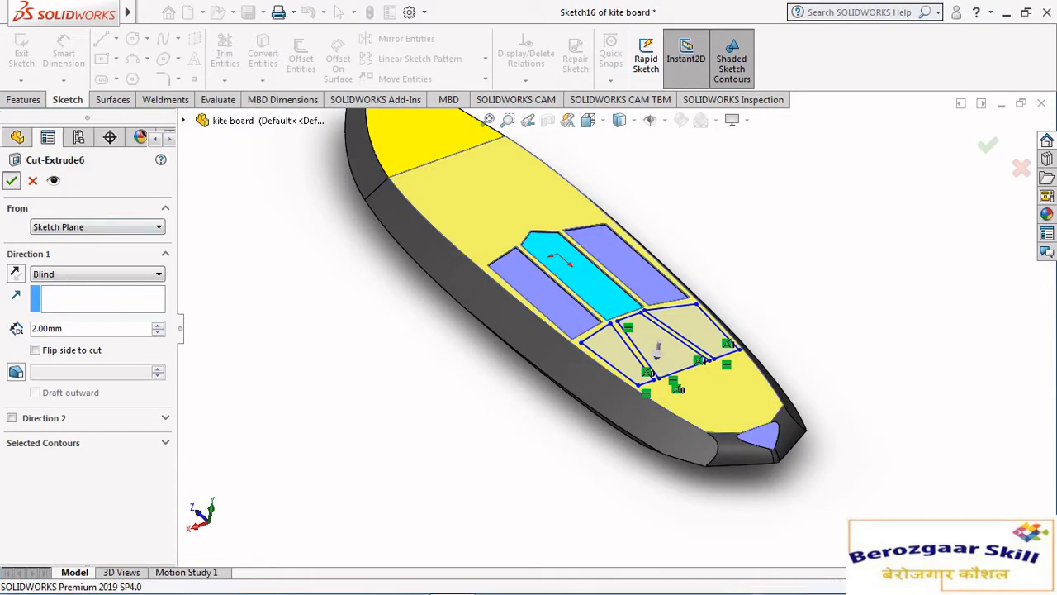
{"action": "key", "text": "Return"}
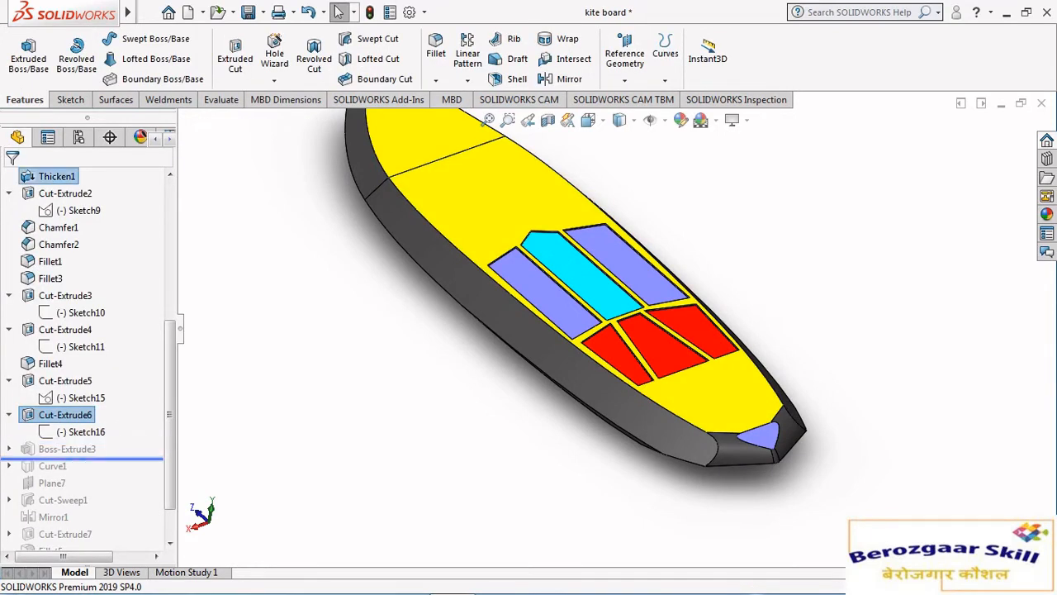
With the history rolled forward to include Boss-Extrude3, open its Sketch17 for editing and examine the circle pattern on the centre pad.
{"action": "left_click", "coordinate": [80, 466]}
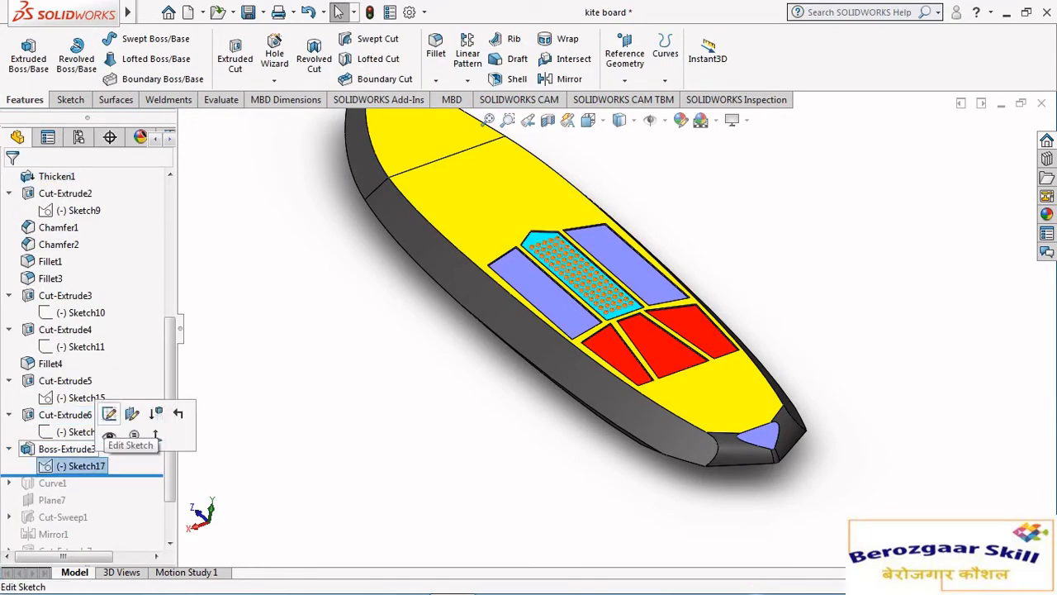
{"action": "left_click", "coordinate": [112, 416]}
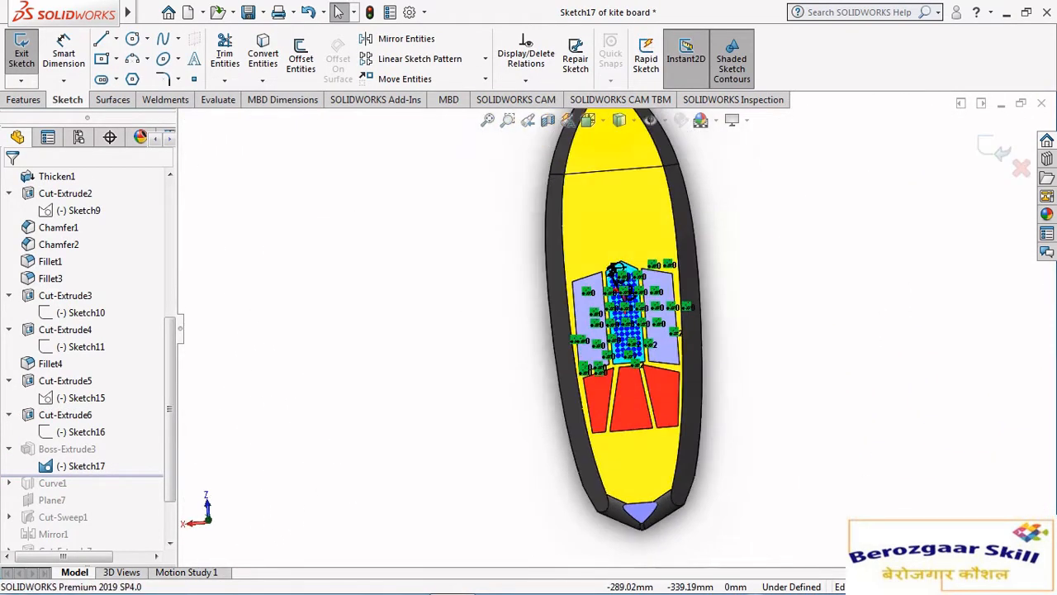
{"action": "scroll", "coordinate": [615, 363], "scroll_direction": "down", "scroll_amount": 5}
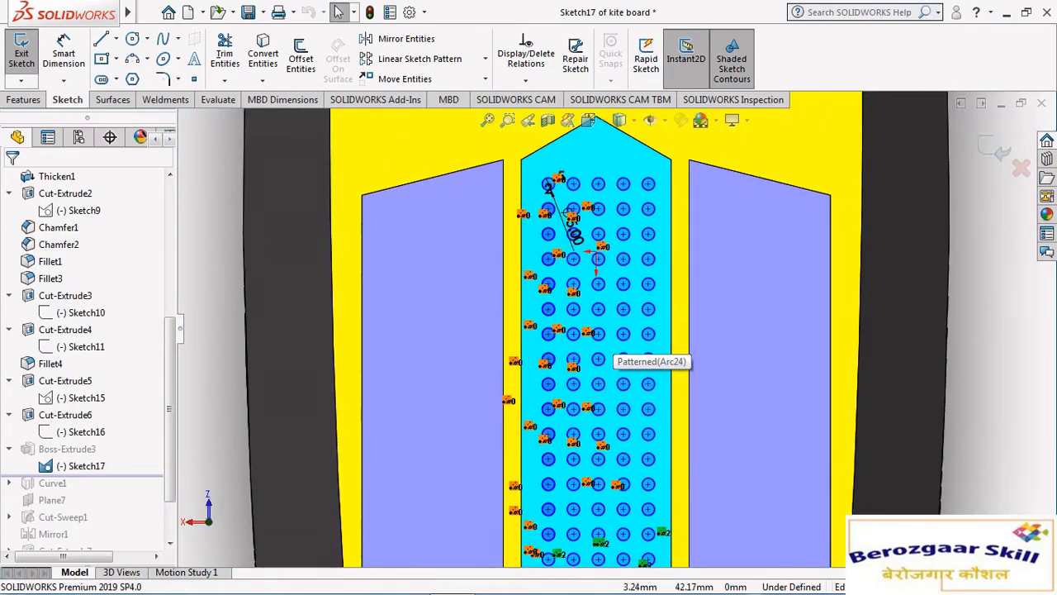
{"action": "scroll", "coordinate": [615, 363], "scroll_direction": "up", "scroll_amount": 4}
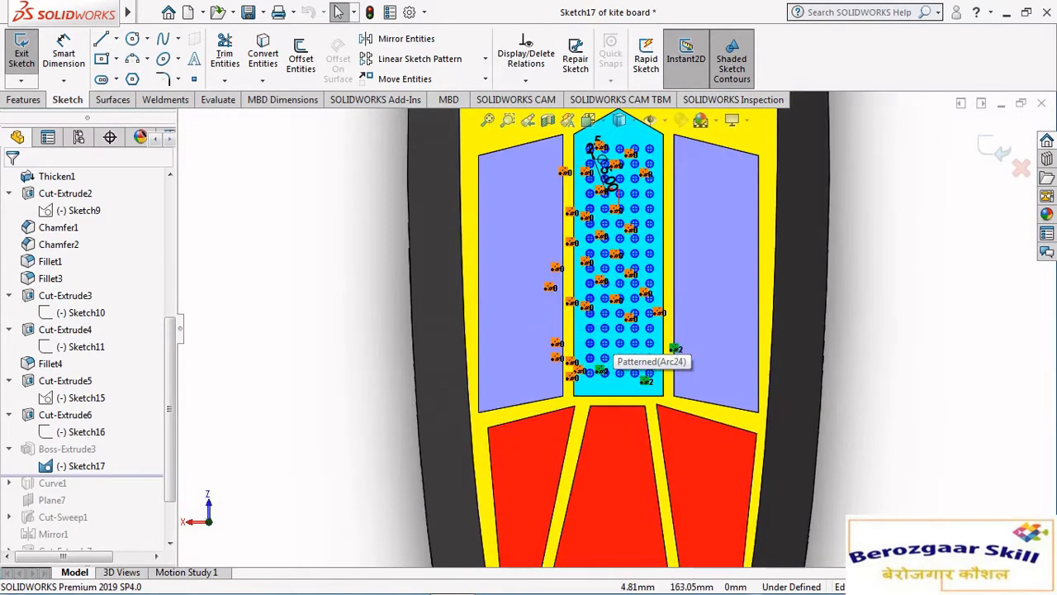
{"action": "scroll", "coordinate": [616, 363], "scroll_direction": "down", "scroll_amount": 6}
{"action": "scroll", "coordinate": [616, 363], "scroll_direction": "up", "scroll_amount": 4}
{"action": "scroll", "coordinate": [694, 382], "scroll_direction": "down", "scroll_amount": 7}
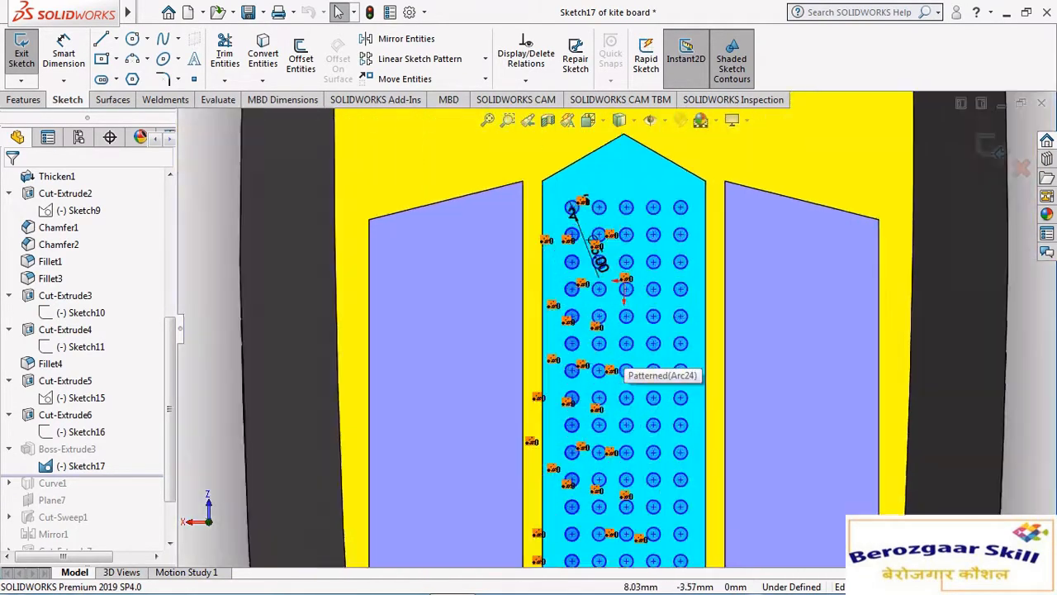
{"action": "scroll", "coordinate": [697, 386], "scroll_direction": "up", "scroll_amount": 7}
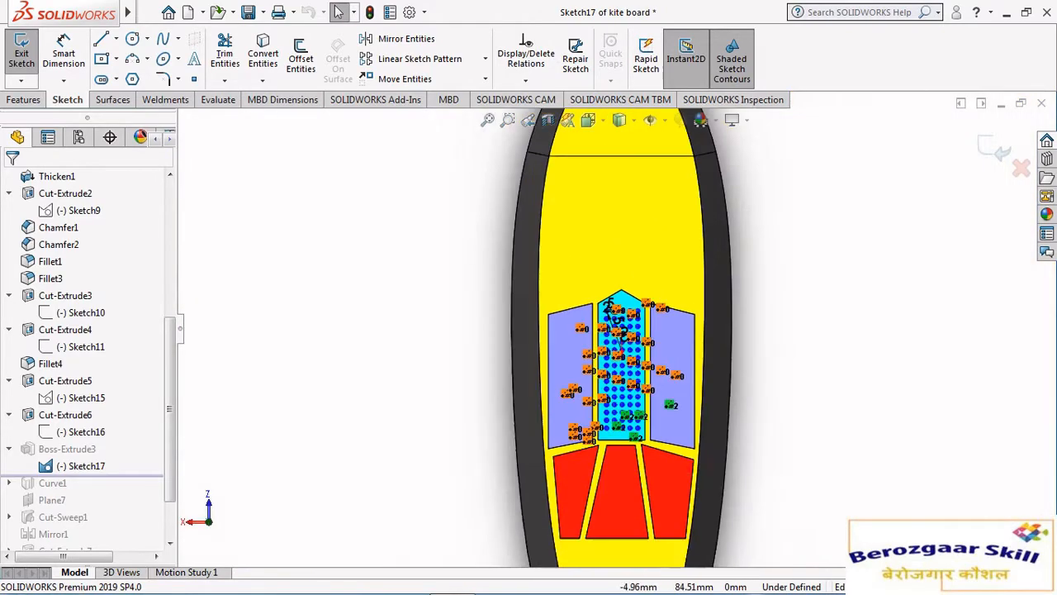
Inspect Sketch17's circle pattern from an angled view, exit the sketch, and view the studs on the centre pad.
{"action": "middle_click_drag", "start_coordinate": [616, 440], "coordinate": [648, 417]}
{"action": "scroll", "coordinate": [628, 429], "scroll_direction": "down", "scroll_amount": 6}
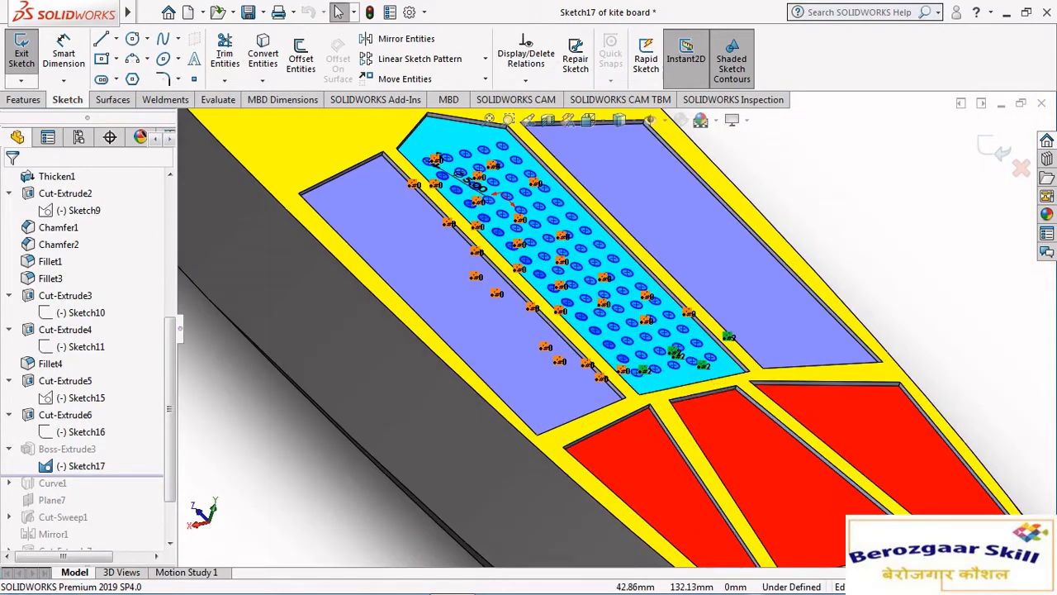
{"action": "key", "text": "ctrl+b"}
{"action": "scroll", "coordinate": [640, 347], "scroll_direction": "up", "scroll_amount": 4}
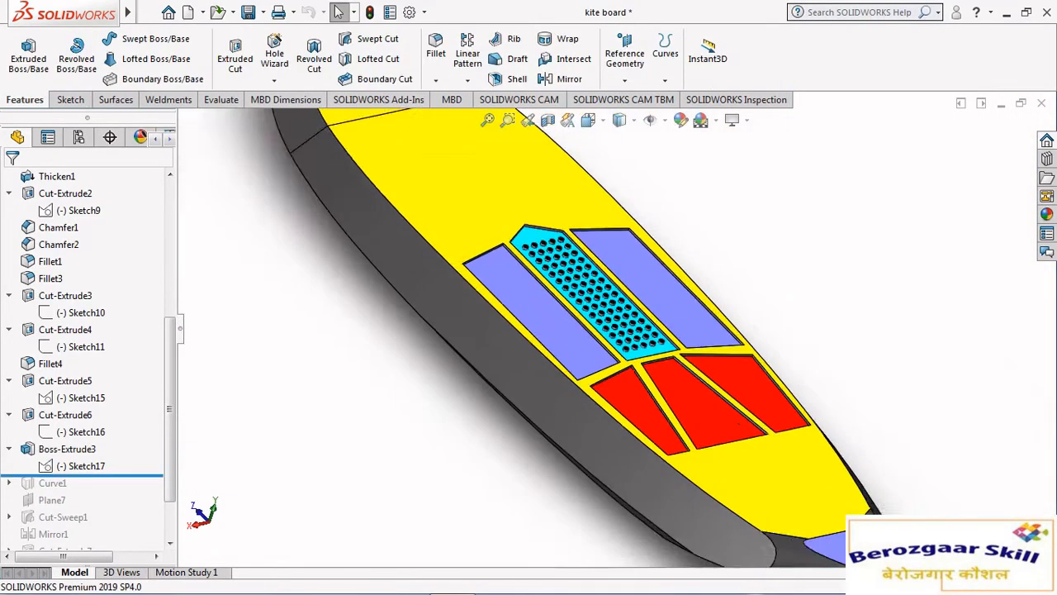
Roll the history forward to include Curve1 and open its Sketch18 for editing.
{"action": "middle_click_drag", "start_coordinate": [586, 344], "coordinate": [578, 368]}
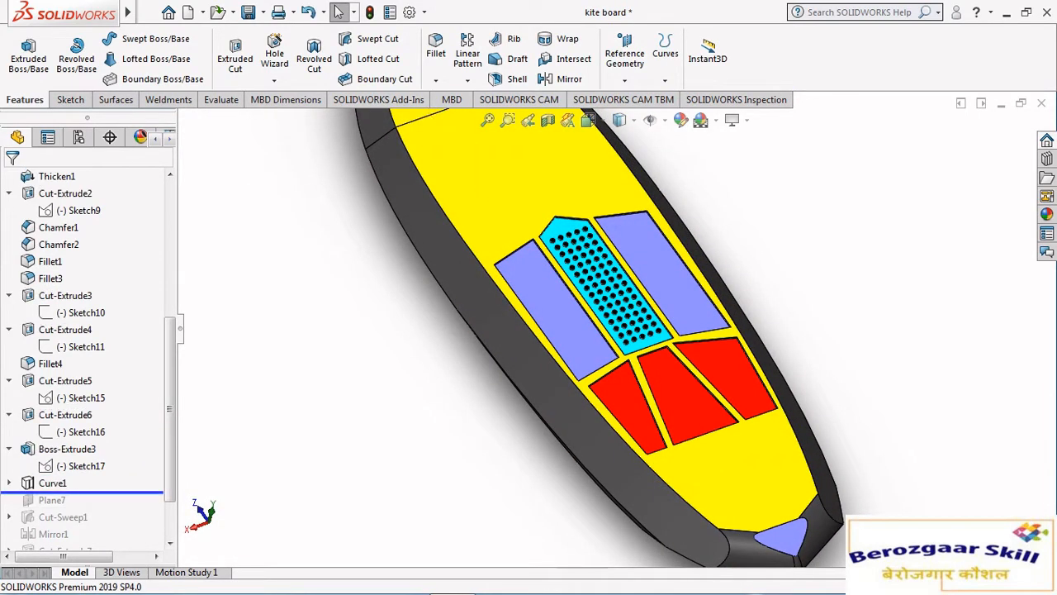
{"action": "left_click", "coordinate": [95, 450]}
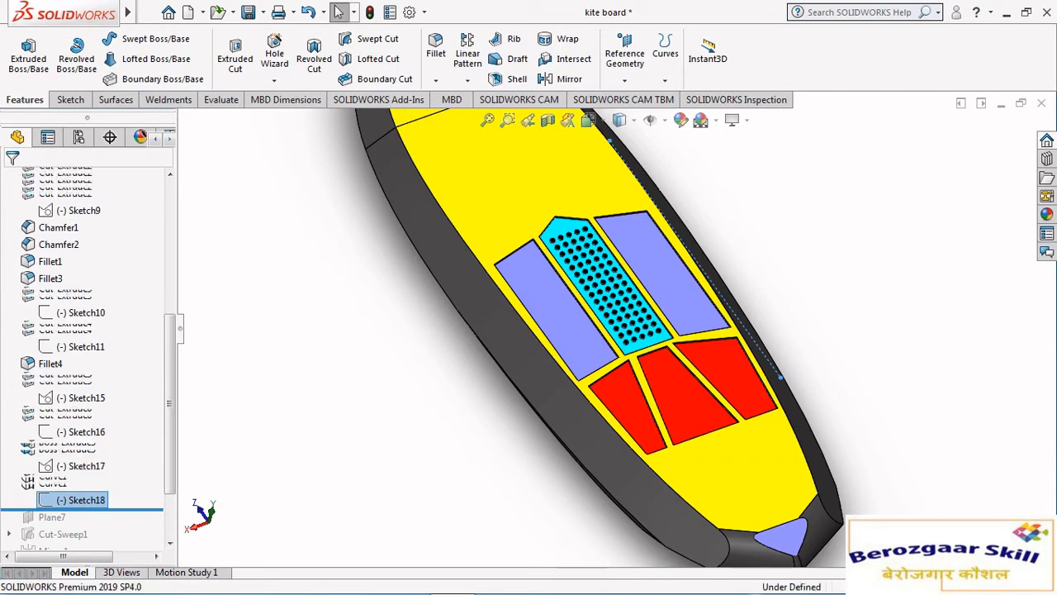
{"action": "scroll", "coordinate": [615, 273], "scroll_direction": "up", "scroll_amount": 4}
{"action": "middle_click_drag", "start_coordinate": [583, 291], "coordinate": [471, 311]}
{"action": "scroll", "coordinate": [558, 302], "scroll_direction": "down", "scroll_amount": 2}
{"action": "mouse_move", "coordinate": [619, 331]}
{"action": "middle_mouse_down"}
{"action": "mouse_move", "coordinate": [578, 330]}
{"action": "mouse_move", "coordinate": [619, 331]}
{"action": "middle_mouse_up"}
{"action": "scroll", "coordinate": [620, 331], "scroll_direction": "up", "scroll_amount": 2}
Examine Sketch18's profile and dimensions from standard and angled views, and exit the sketch.
{"action": "left_click", "coordinate": [589, 120]}
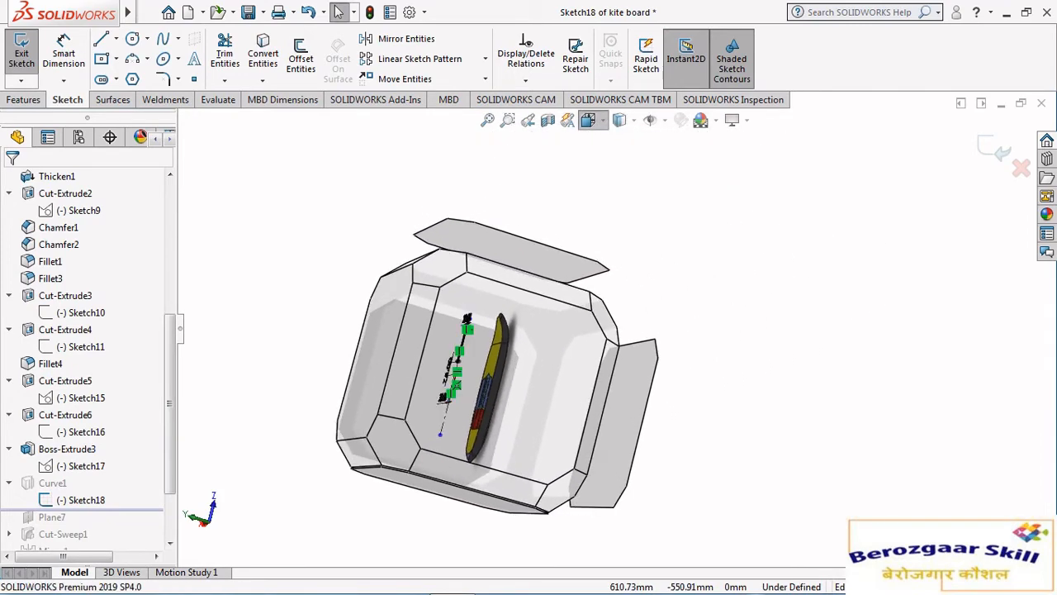
{"action": "left_click", "coordinate": [477, 357]}
{"action": "middle_click_drag", "start_coordinate": [529, 363], "coordinate": [673, 223]}
{"action": "left_click", "coordinate": [589, 121]}
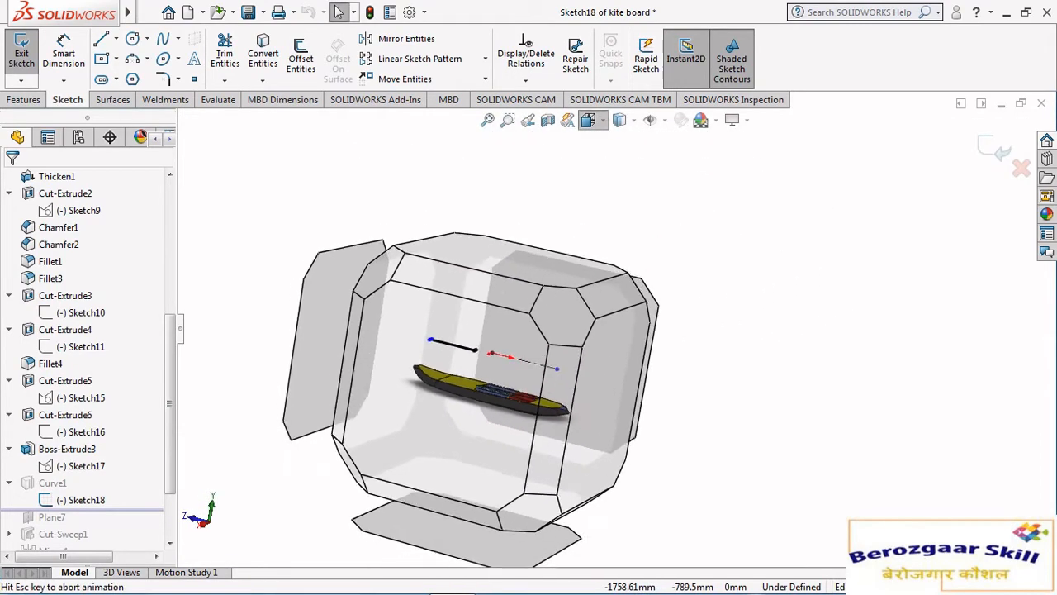
{"action": "left_click", "coordinate": [471, 396]}
{"action": "scroll", "coordinate": [615, 331], "scroll_direction": "up", "scroll_amount": 3}
{"action": "middle_click_drag", "start_coordinate": [551, 326], "coordinate": [589, 403]}
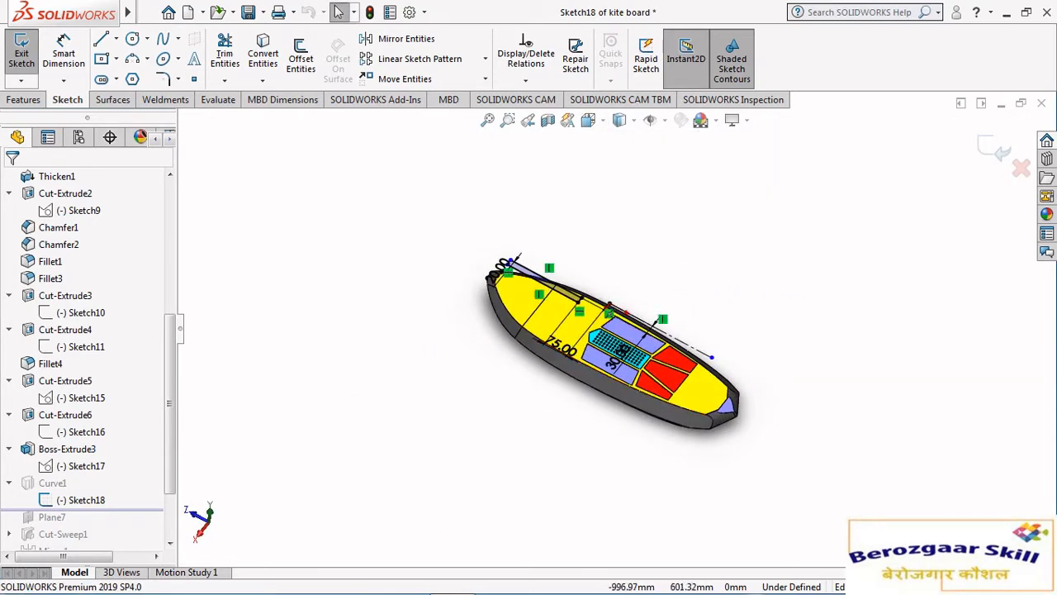
{"action": "left_click", "coordinate": [994, 149]}
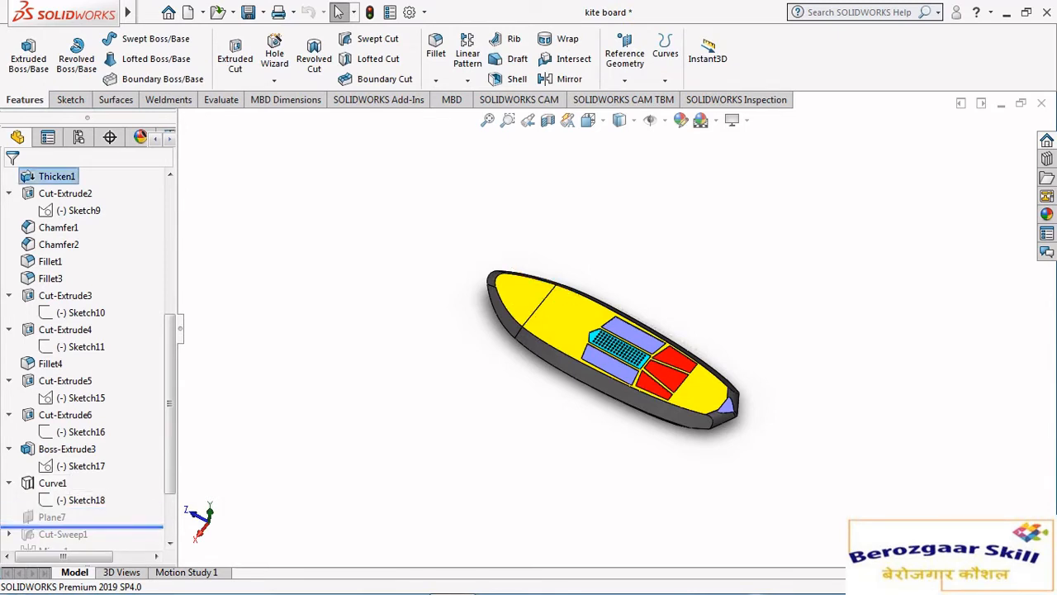
Roll the history forward past Plane7 to include Cut-Sweep1, and view the groove cut into the front deck.
{"action": "left_click_drag", "start_coordinate": [82, 525], "coordinate": [83, 492]}
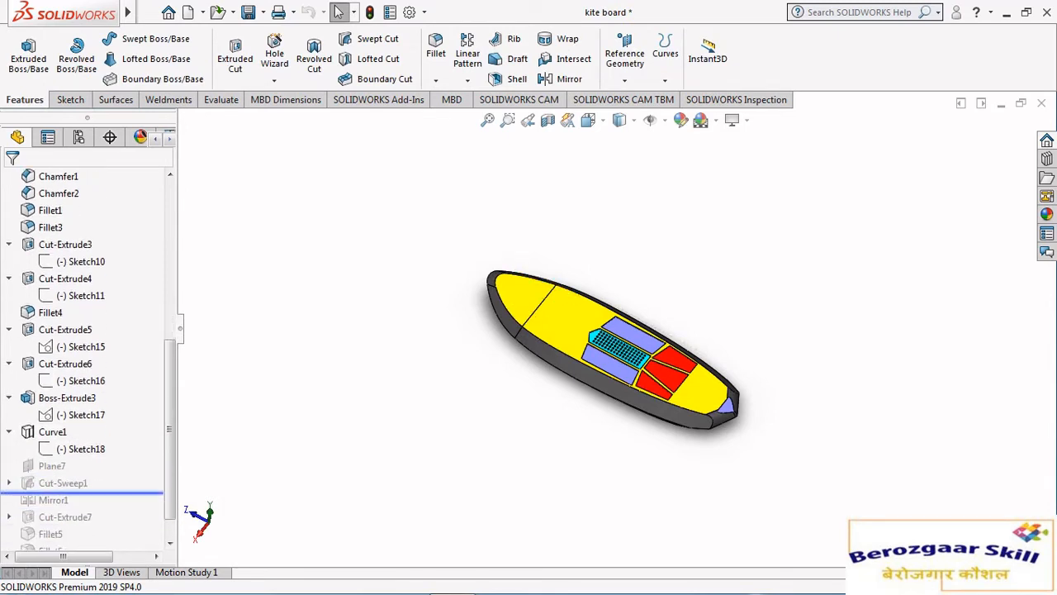
{"action": "scroll", "coordinate": [575, 351], "scroll_direction": "down", "scroll_amount": 2}
{"action": "middle_click_drag", "start_coordinate": [575, 351], "coordinate": [561, 421]}
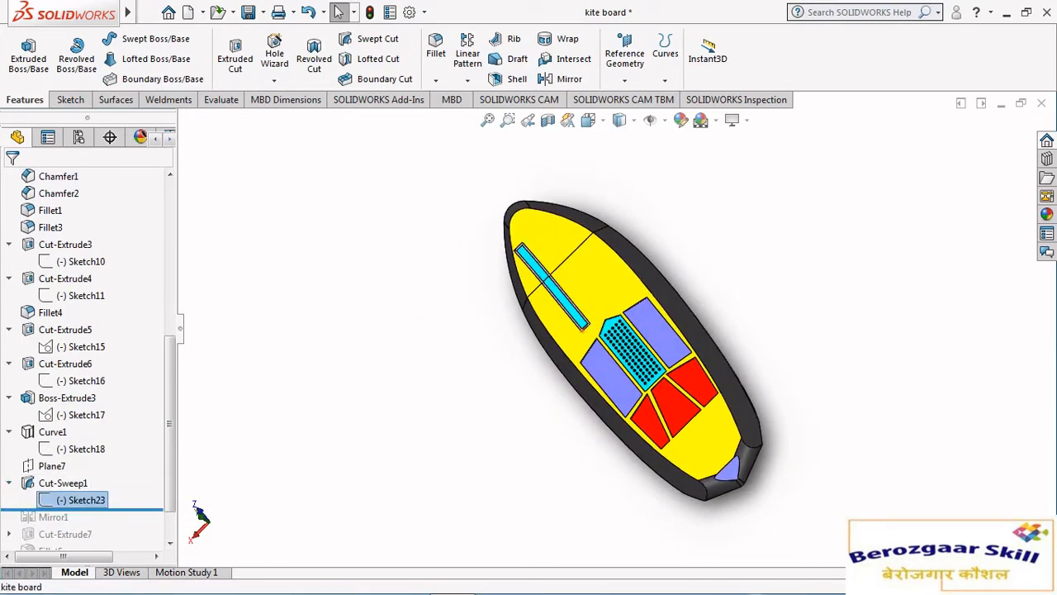
Open Cut-Sweep1's Sketch23 for editing, examine the small rectangular sweep profile up close, and exit the sketch.
{"action": "left_click", "coordinate": [103, 452]}
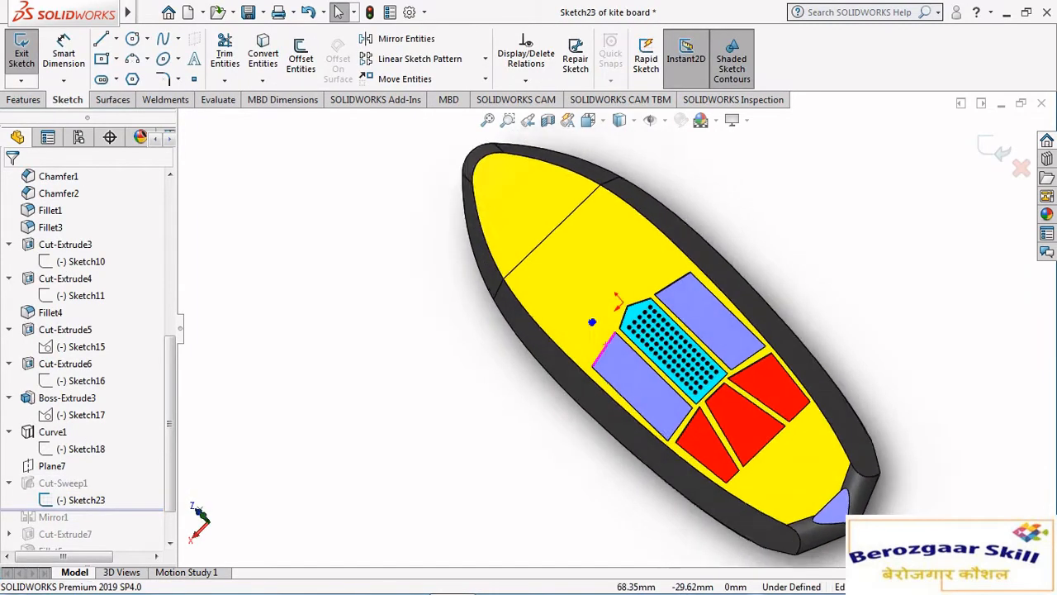
{"action": "scroll", "coordinate": [589, 326], "scroll_direction": "down", "scroll_amount": 10}
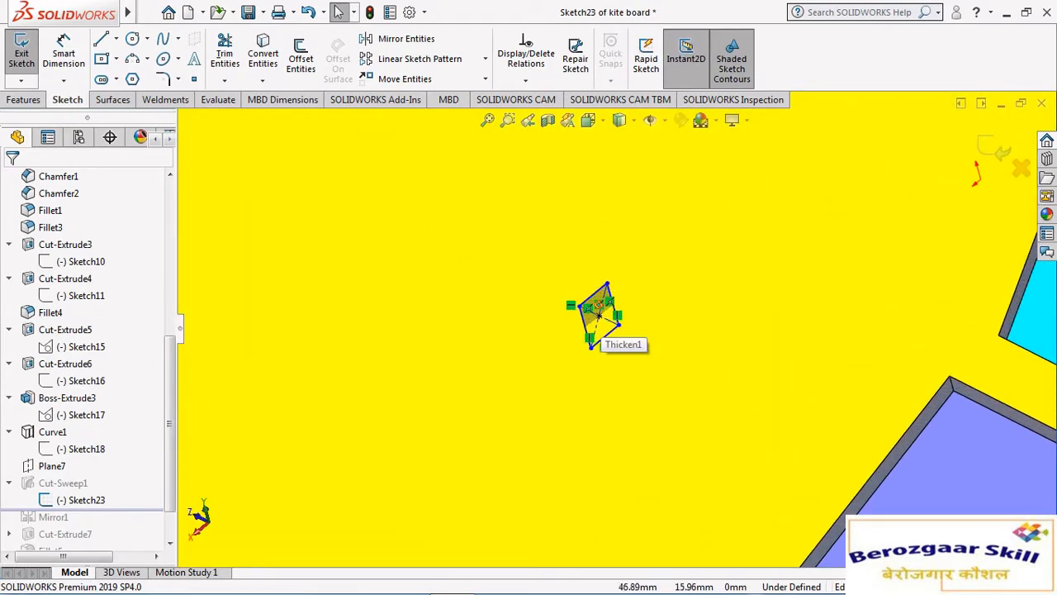
{"action": "scroll", "coordinate": [652, 331], "scroll_direction": "up", "scroll_amount": 3}
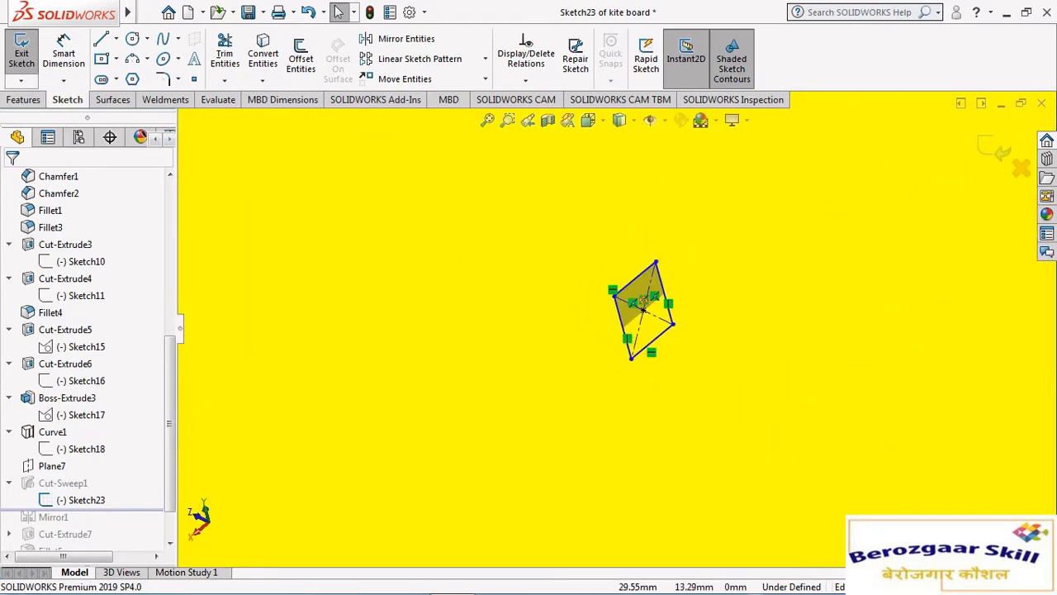
{"action": "left_click", "coordinate": [996, 149]}
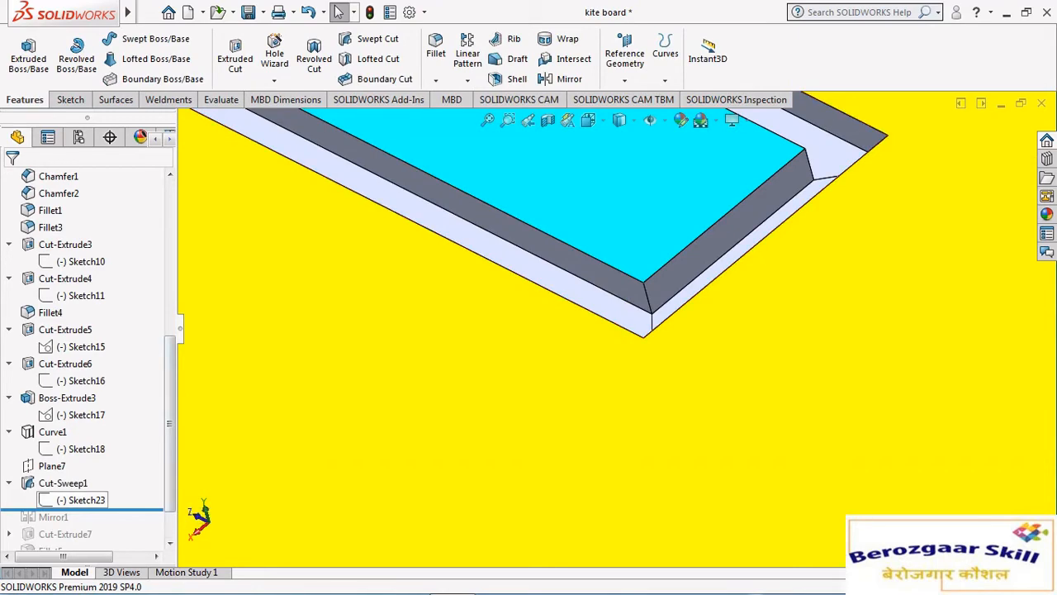
Highlight Plane7 and the Cut-Sweep1 groove to see where they lie on the front deck.
{"action": "scroll", "coordinate": [636, 322], "scroll_direction": "up", "scroll_amount": 6}
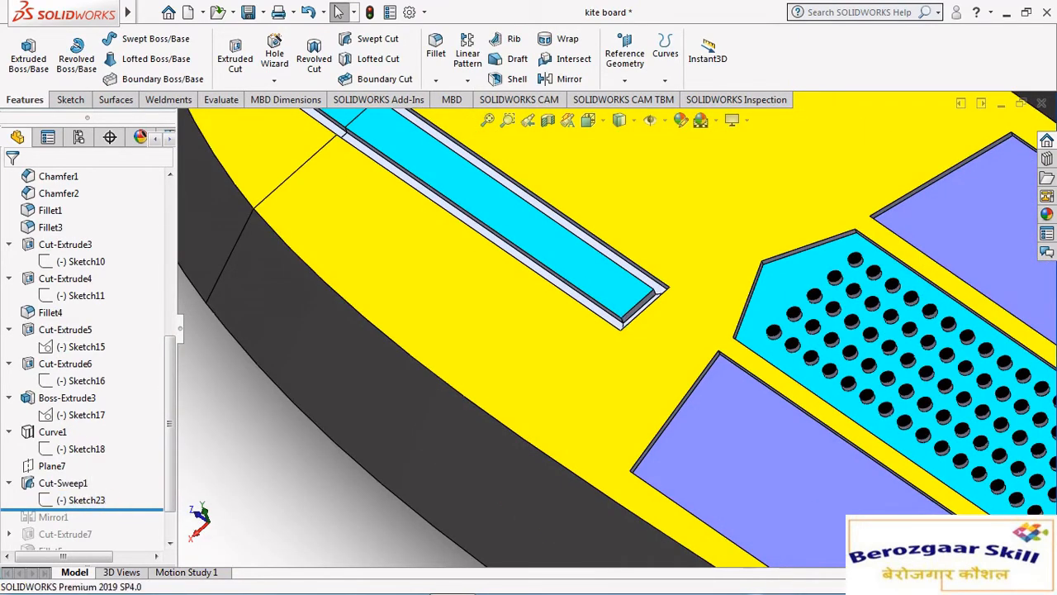
{"action": "scroll", "coordinate": [607, 355], "scroll_direction": "up", "scroll_amount": 4}
{"action": "left_click", "coordinate": [52, 466]}
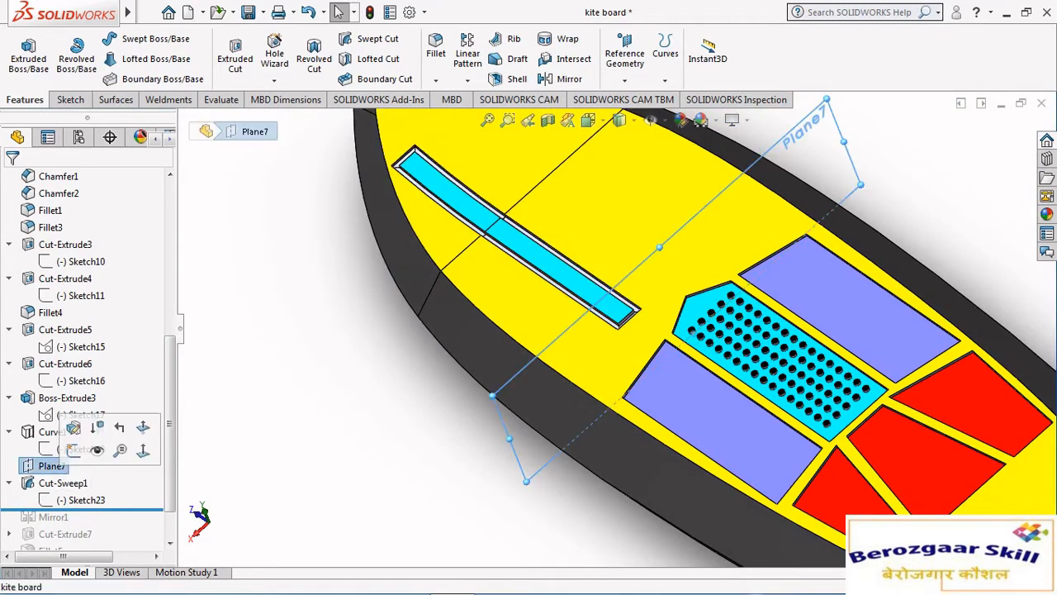
{"action": "left_click", "coordinate": [63, 483]}
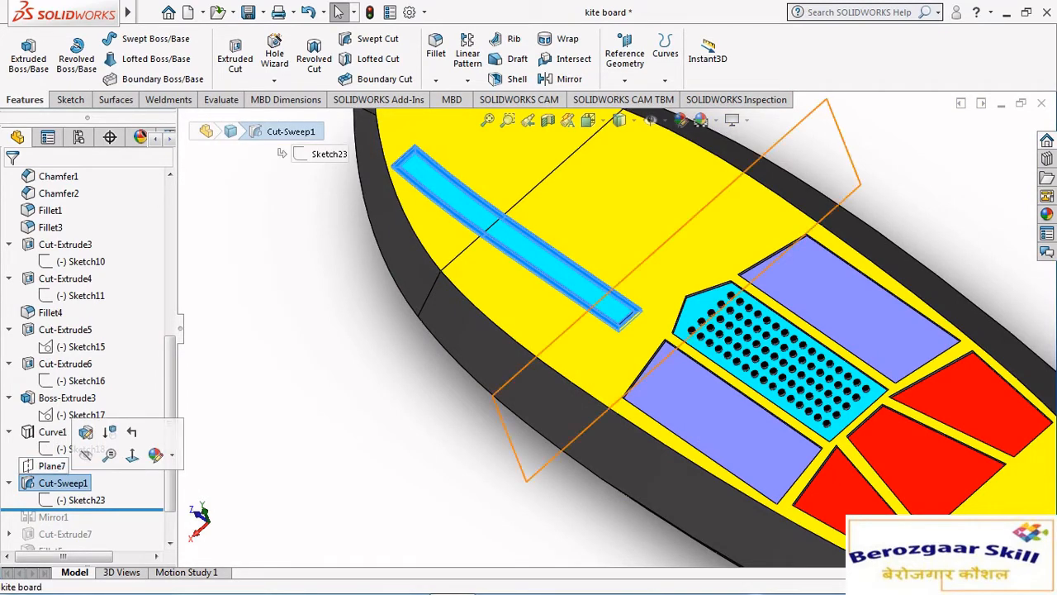
{"action": "left_click", "coordinate": [86, 455]}
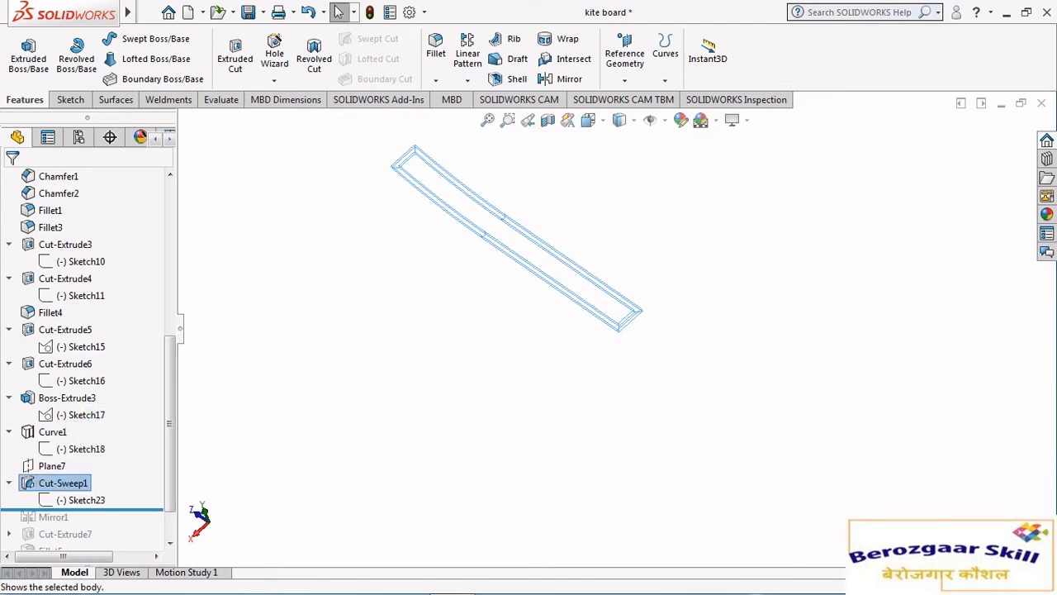
{"action": "right_click", "coordinate": [69, 483]}
{"action": "left_click", "coordinate": [83, 209]}
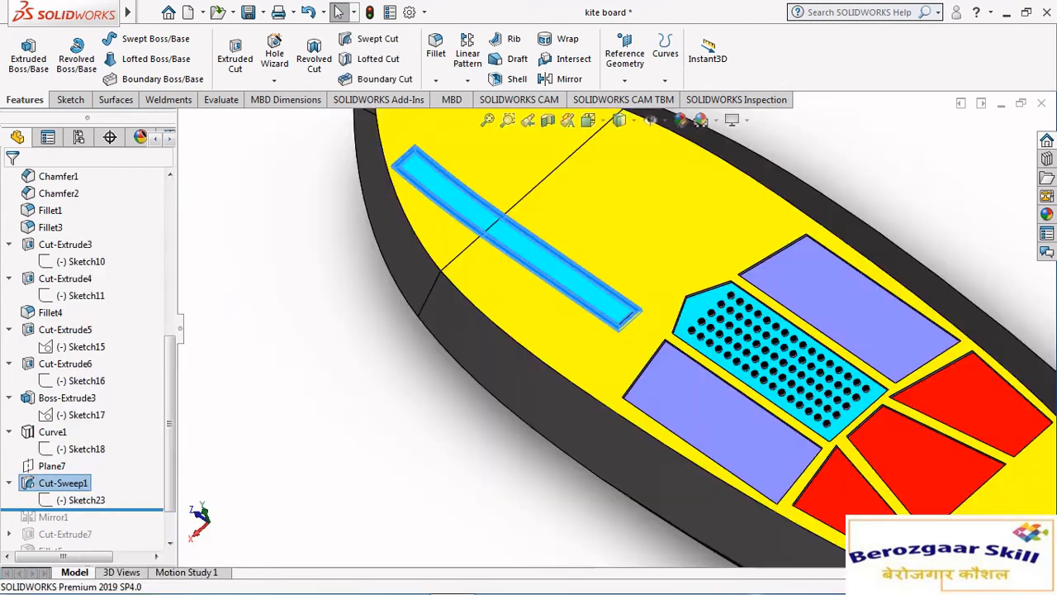
{"action": "scroll", "coordinate": [614, 328], "scroll_direction": "up", "scroll_amount": 6}
{"action": "key", "text": "Escape"}
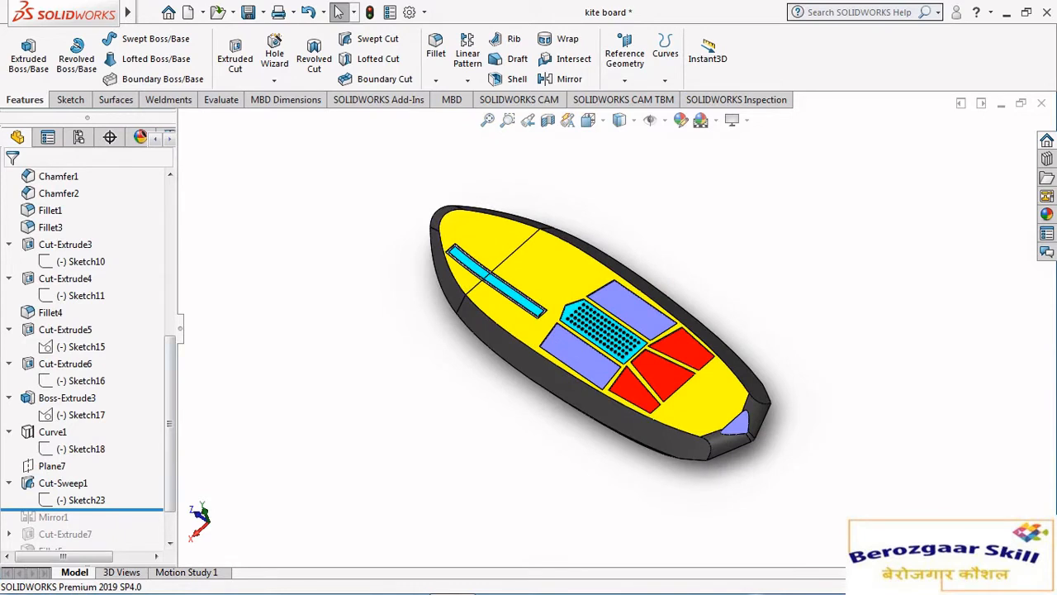
Roll the history forward to include Mirror1, review the mirror plane and mirrored feature in its definition, and accept it.
{"action": "scroll", "coordinate": [87, 355], "scroll_direction": "down", "scroll_amount": 1}
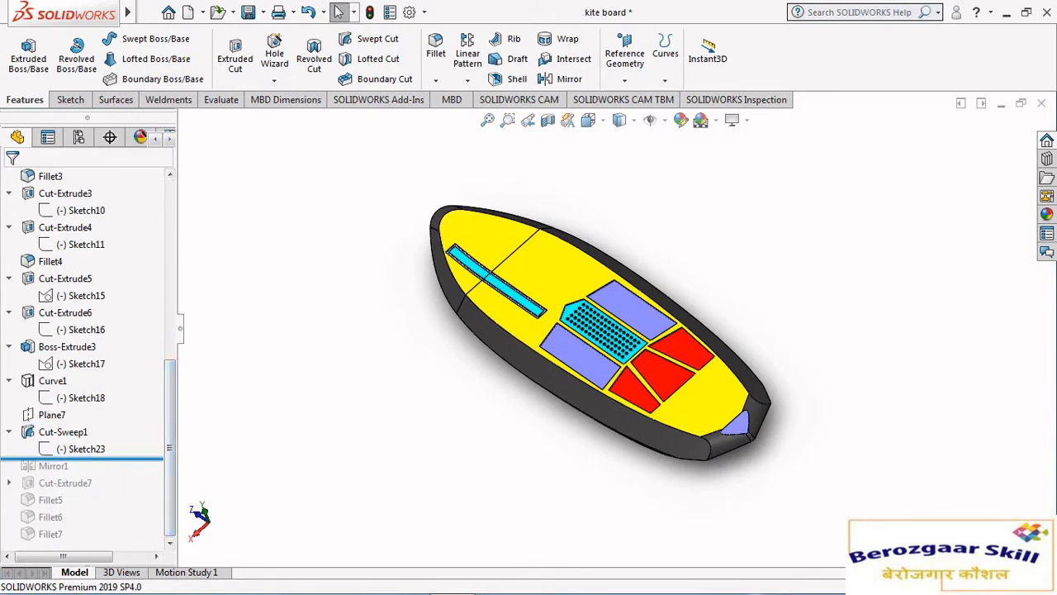
{"action": "left_click", "coordinate": [53, 466]}
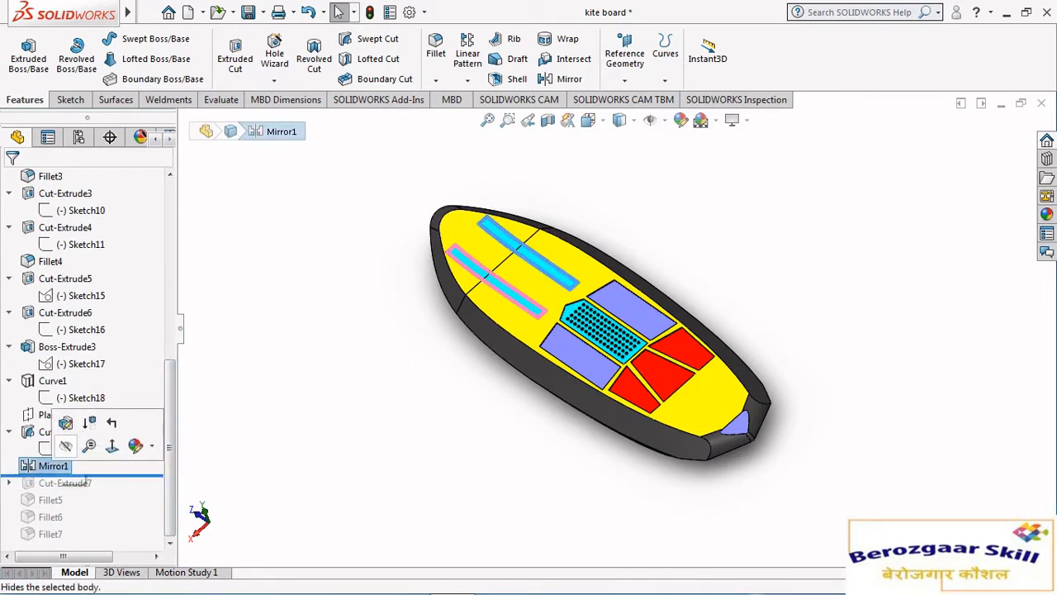
{"action": "left_click", "coordinate": [63, 423]}
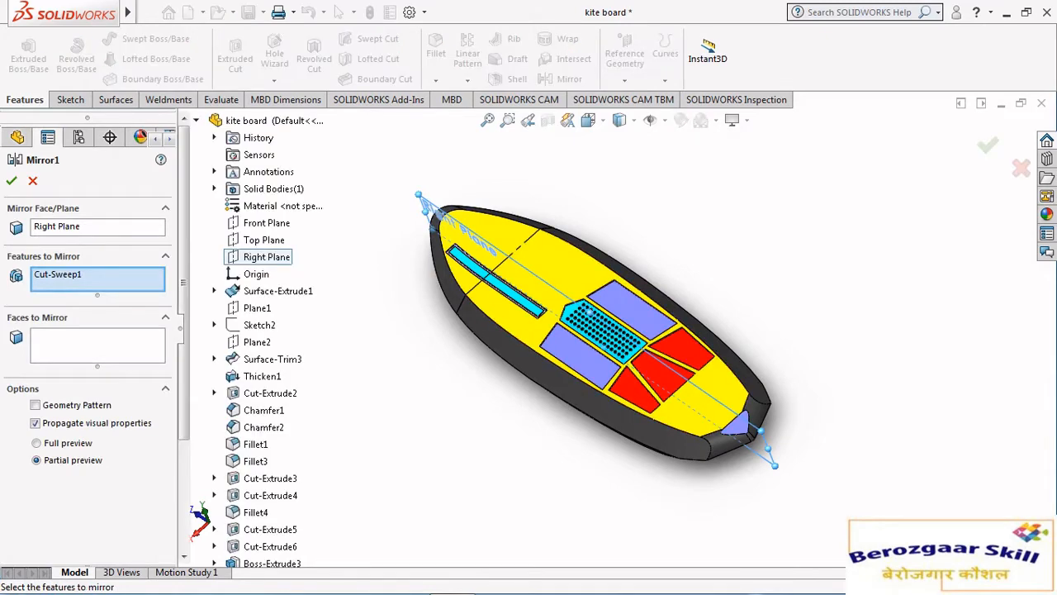
{"action": "scroll", "coordinate": [522, 269], "scroll_direction": "down", "scroll_amount": 3}
{"action": "scroll", "coordinate": [522, 268], "scroll_direction": "up", "scroll_amount": 1}
{"action": "mouse_move", "coordinate": [522, 268]}
{"action": "middle_mouse_down"}
{"action": "mouse_move", "coordinate": [546, 227]}
{"action": "mouse_move", "coordinate": [510, 281]}
{"action": "middle_mouse_up"}
{"action": "left_click", "coordinate": [11, 181]}
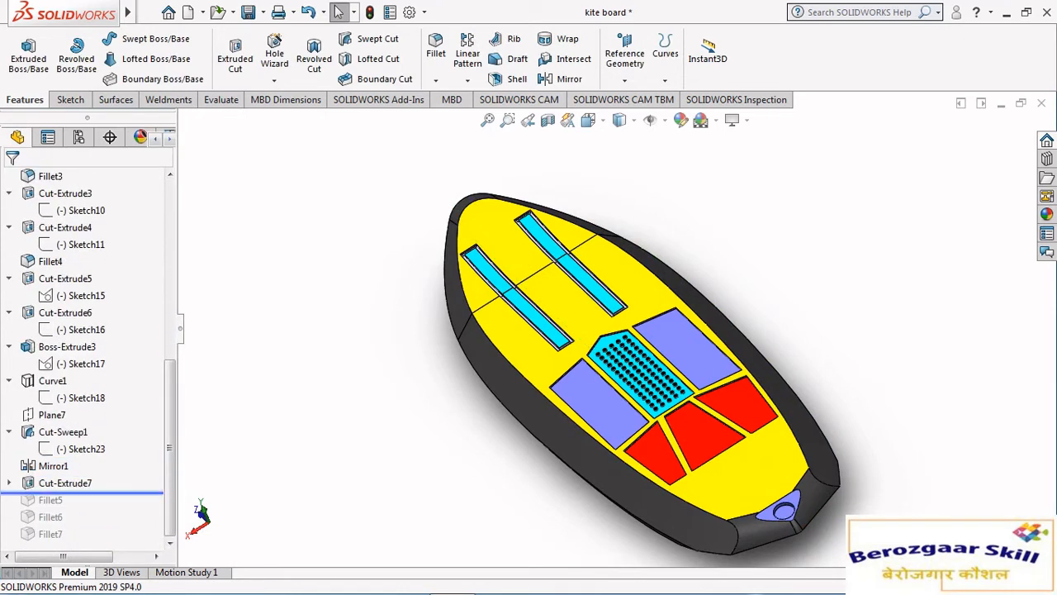
{"action": "left_click", "coordinate": [86, 500]}
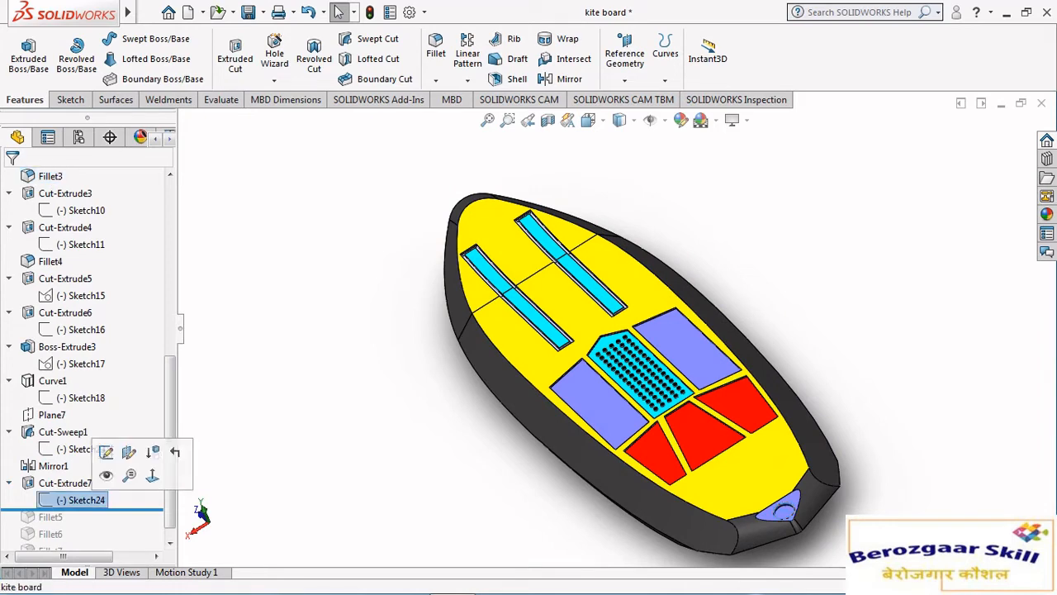
{"action": "left_click", "coordinate": [129, 452]}
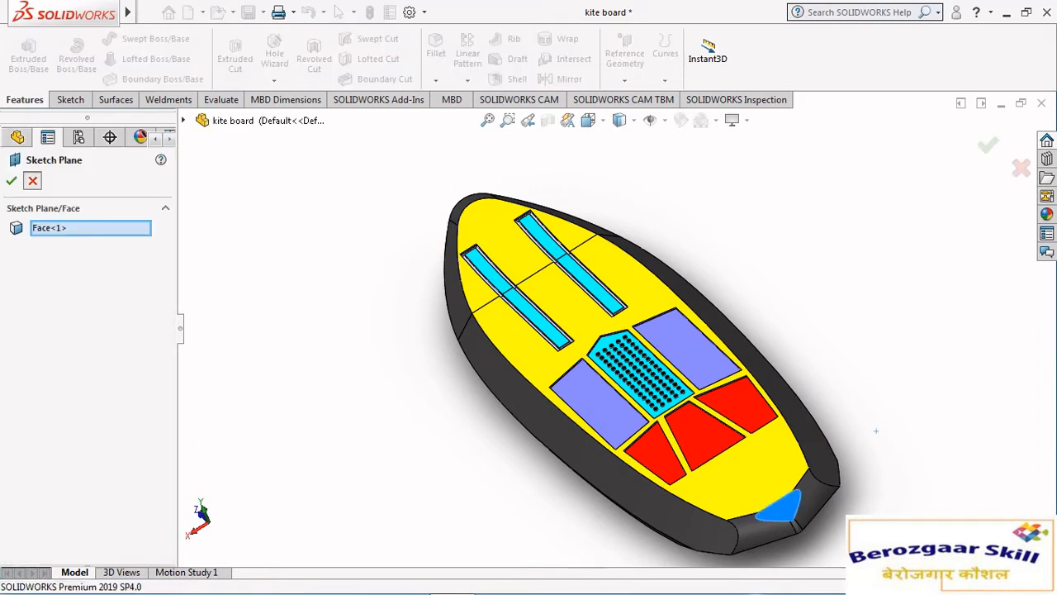
{"action": "left_click", "coordinate": [32, 181]}
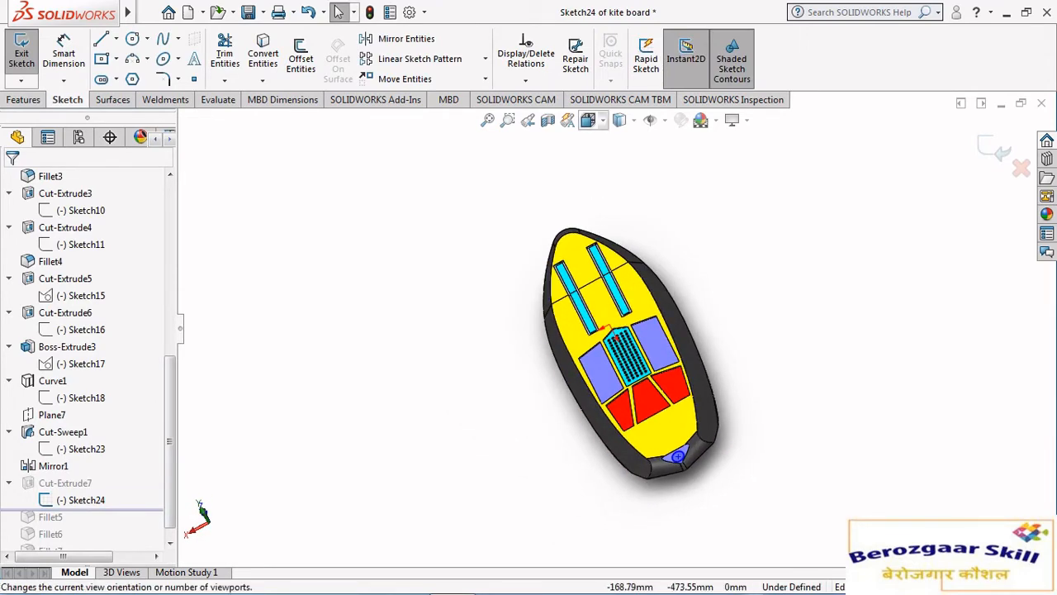
With Cut-Extrude7's Sketch24 open for editing, examine the circle on the triangular tail pad from above.
{"action": "left_click", "coordinate": [588, 120]}
{"action": "left_click", "coordinate": [468, 329]}
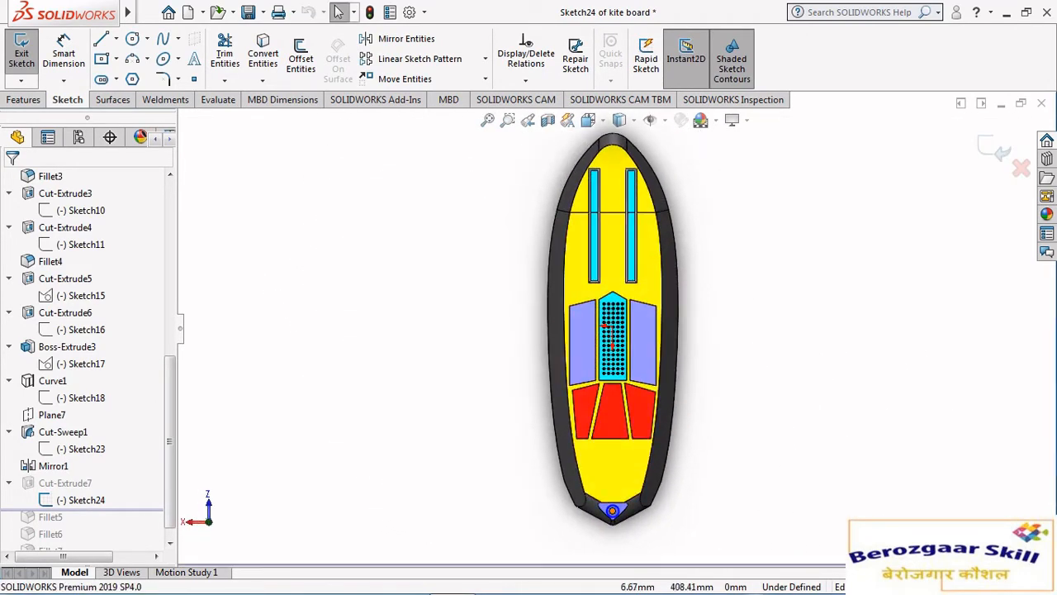
{"action": "scroll", "coordinate": [612, 519], "scroll_direction": "down", "scroll_amount": 10}
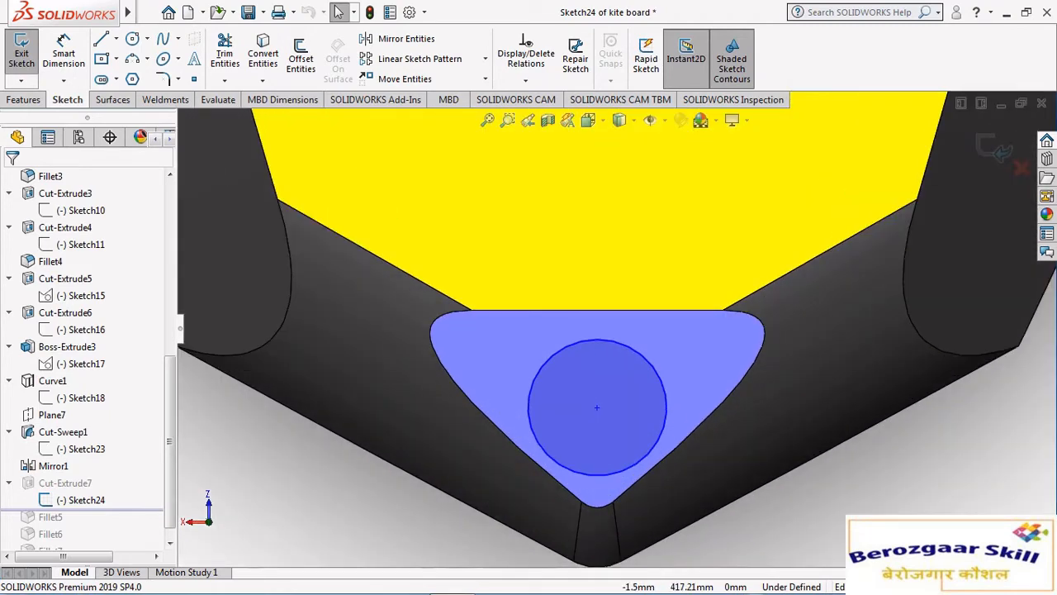
{"action": "scroll", "coordinate": [616, 328], "scroll_direction": "up", "scroll_amount": 6}
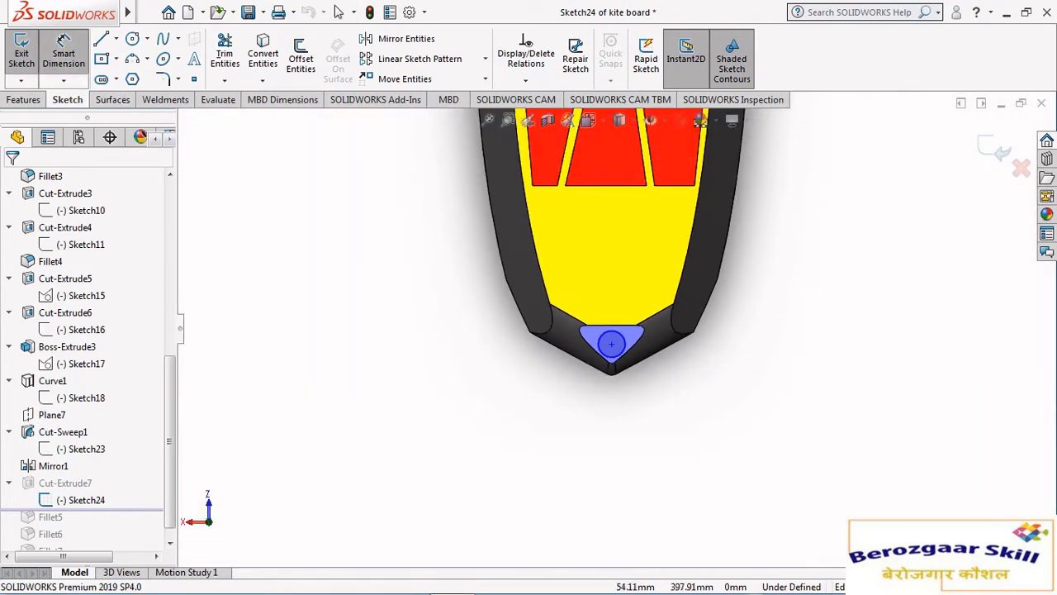
Dimension the circle on the tail pad in Sketch24 to a diameter of 25 mm and exit the sketch.
{"action": "scroll", "coordinate": [629, 335], "scroll_direction": "down", "scroll_amount": 5}
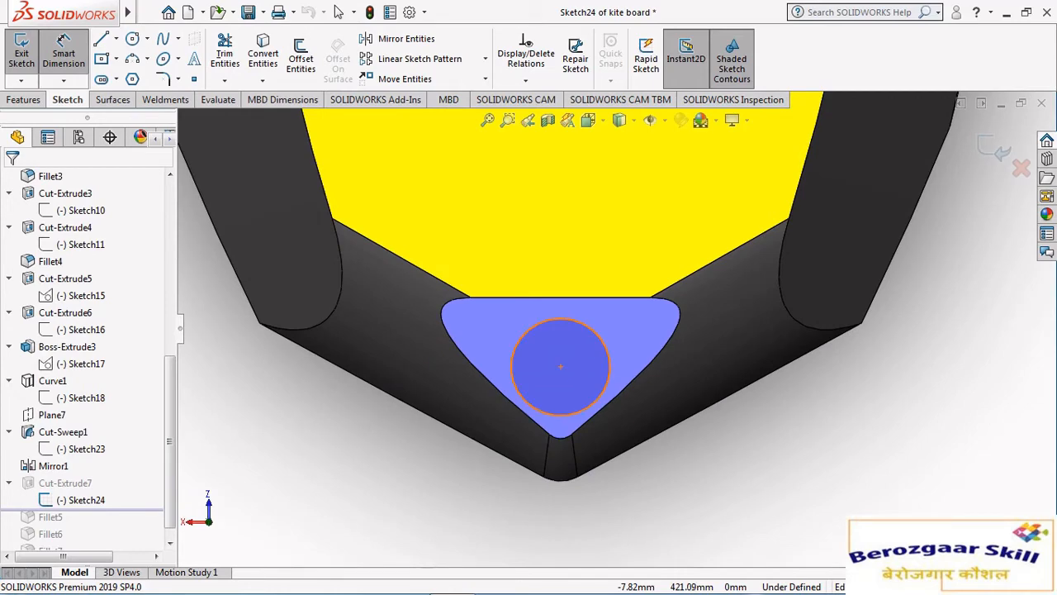
{"action": "left_click", "coordinate": [602, 392]}
{"action": "left_click", "coordinate": [715, 454]}
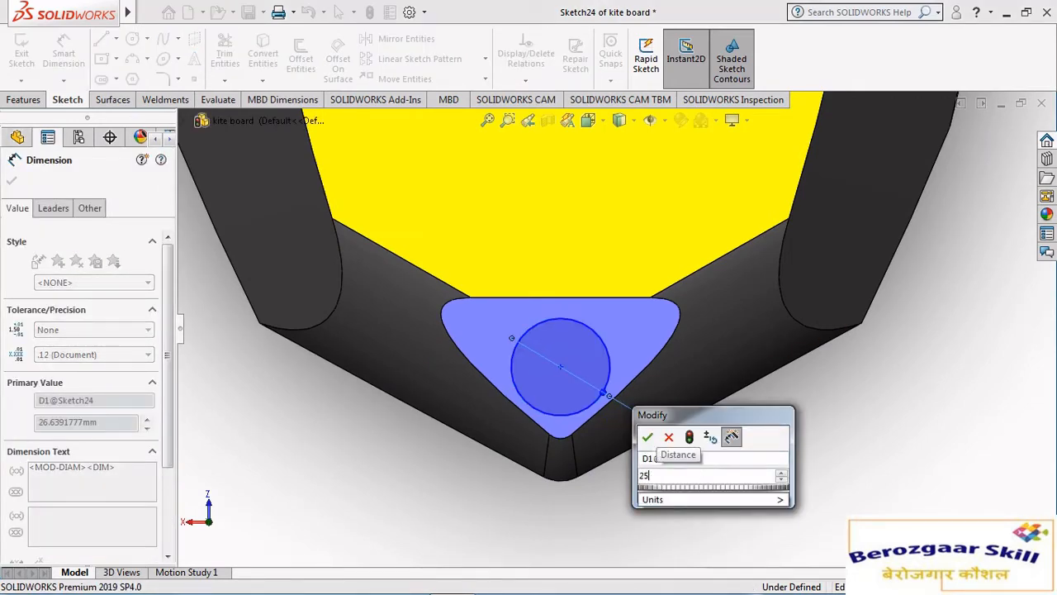
{"action": "key", "text": "Return"}
{"action": "left_click", "coordinate": [995, 147]}
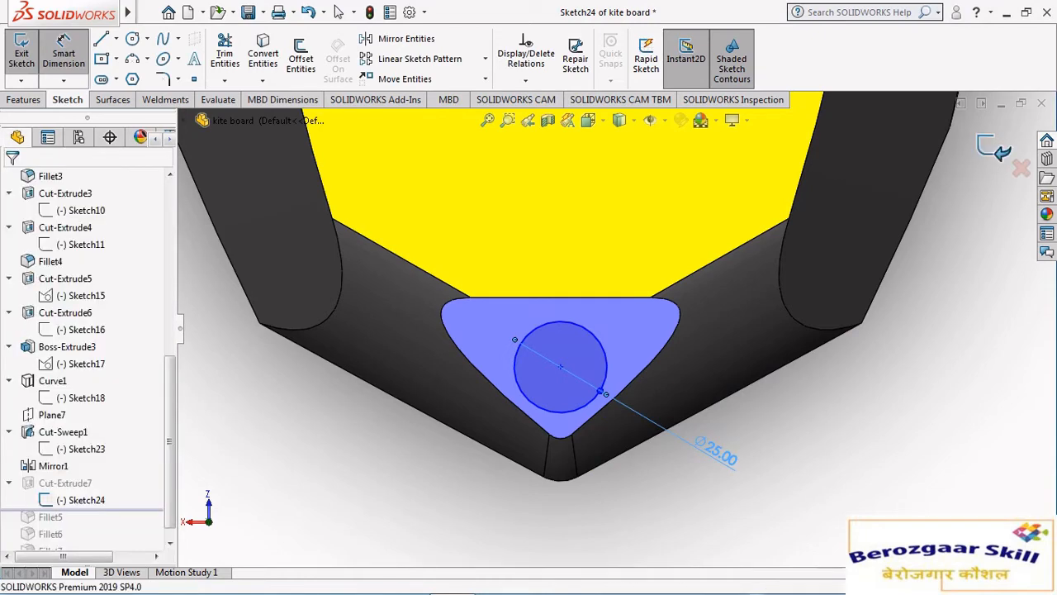
Inspect the whole board from an angle and roll the history forward to the end, including Fillet5, Fillet6 and Fillet7.
{"action": "scroll", "coordinate": [489, 373], "scroll_direction": "up", "scroll_amount": 6}
{"action": "scroll", "coordinate": [489, 373], "scroll_direction": "up", "scroll_amount": 7}
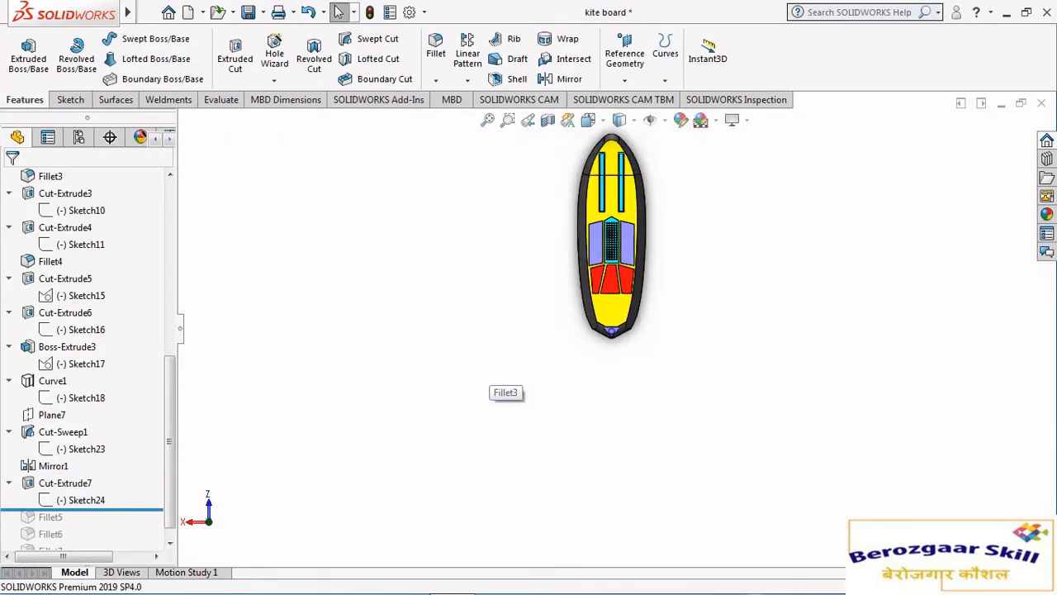
{"action": "middle_click_drag", "start_coordinate": [489, 373], "coordinate": [570, 305]}
{"action": "scroll", "coordinate": [617, 238], "scroll_direction": "down", "scroll_amount": 6}
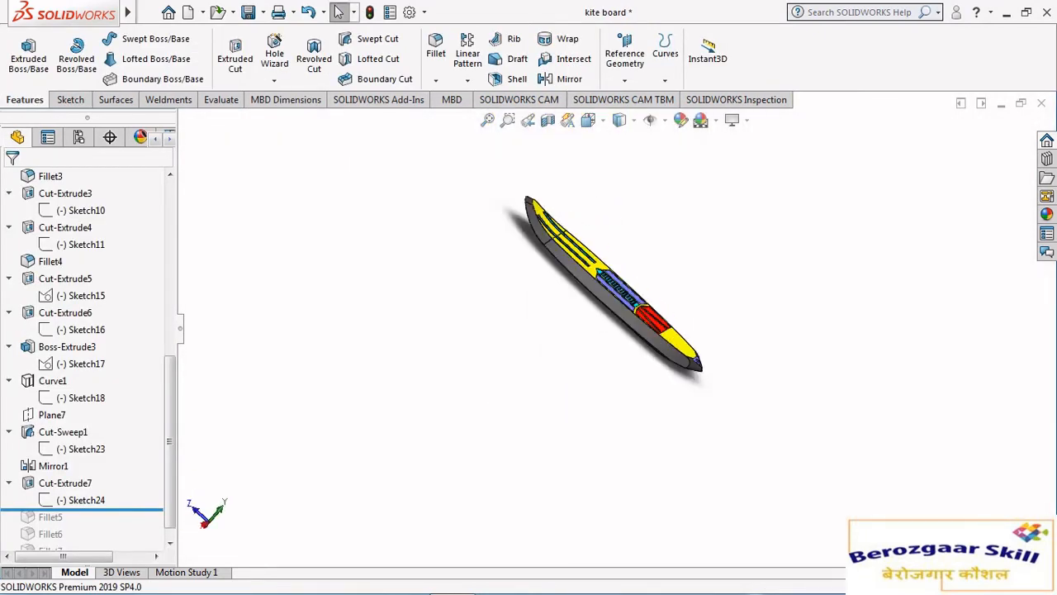
{"action": "middle_click_drag", "start_coordinate": [616, 238], "coordinate": [541, 277]}
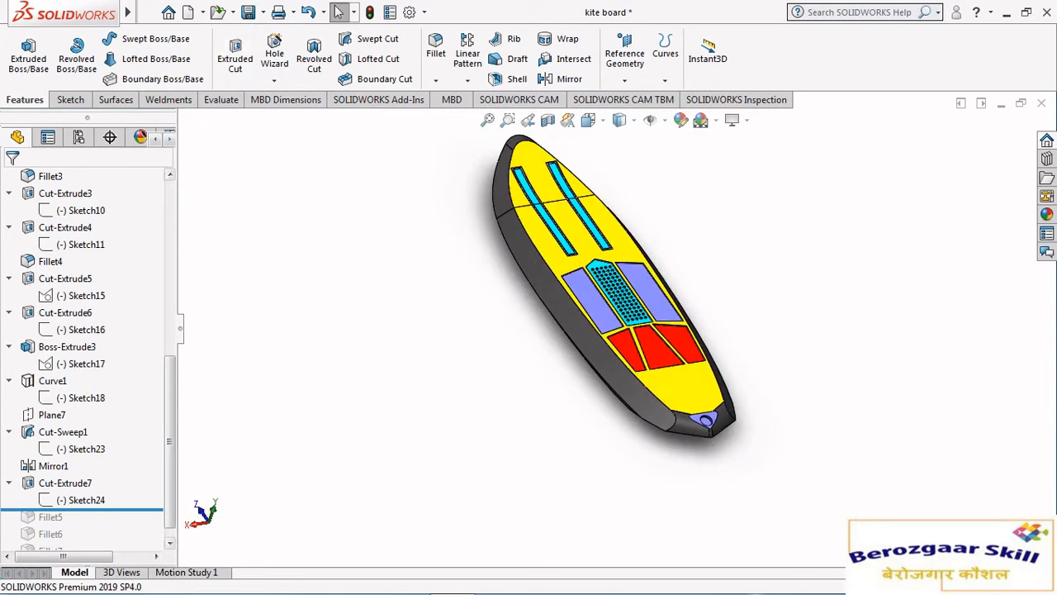
{"action": "scroll", "coordinate": [88, 359], "scroll_direction": "down", "scroll_amount": 1}
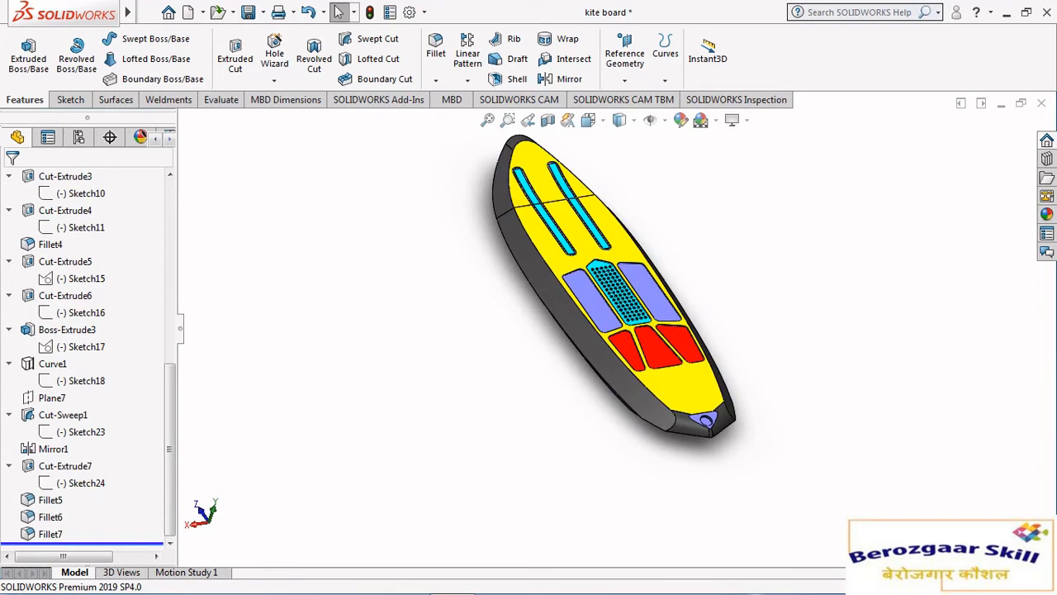
Open Fillet5's definition to review its filleted edges, close it, and inspect the board from another angle.
{"action": "left_click", "coordinate": [50, 500]}
{"action": "left_click", "coordinate": [64, 460]}
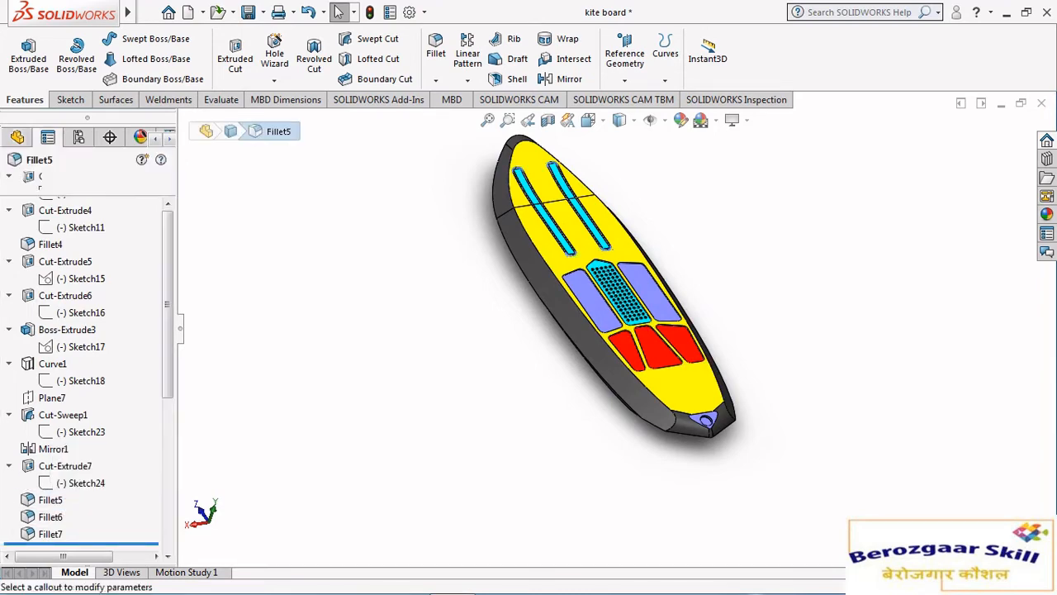
{"action": "middle_click_drag", "start_coordinate": [644, 314], "coordinate": [630, 281]}
{"action": "scroll", "coordinate": [607, 322], "scroll_direction": "up", "scroll_amount": 5}
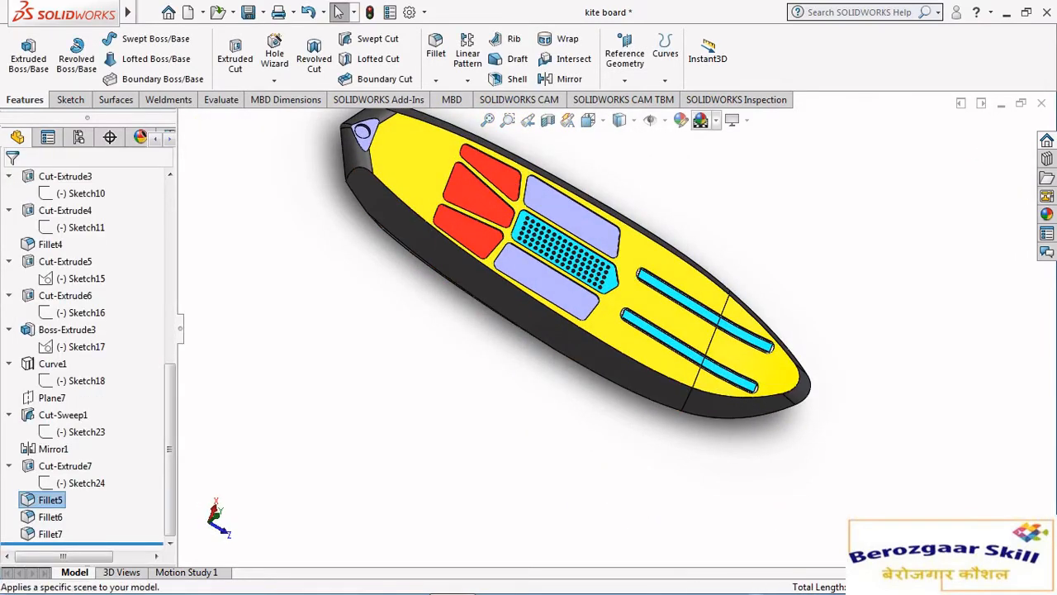
Apply a scene with a blue-grey gradient background to the kite board model.
{"action": "left_click", "coordinate": [715, 120]}
{"action": "left_click", "coordinate": [743, 105]}
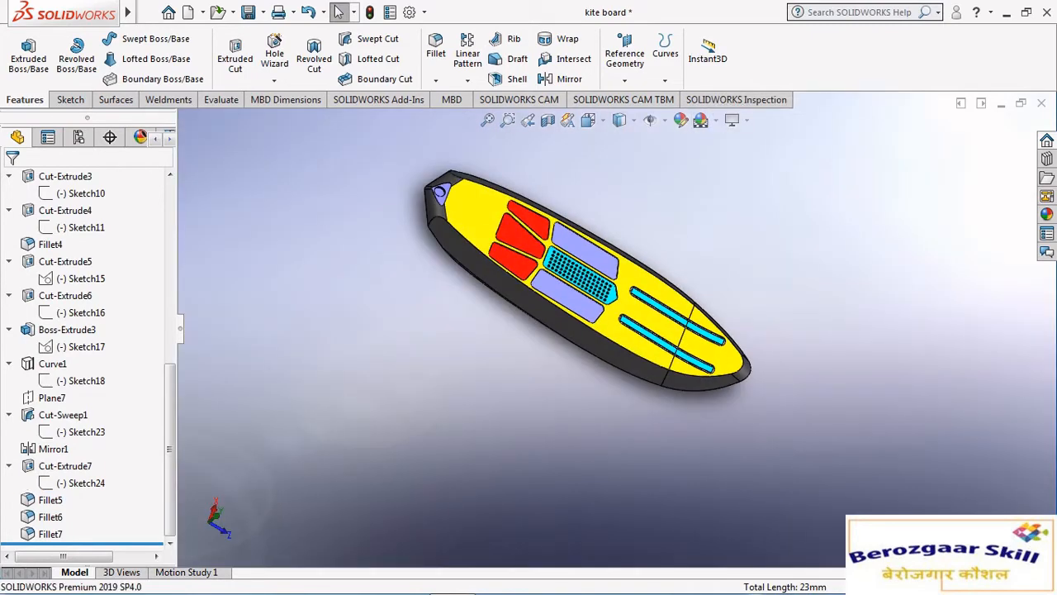
{"action": "middle_click_drag", "start_coordinate": [628, 308], "coordinate": [671, 309]}
Open Fillet6's definition, examine the selected corner edges of the three red pad recesses, and accept it.
{"action": "left_click", "coordinate": [49, 517]}
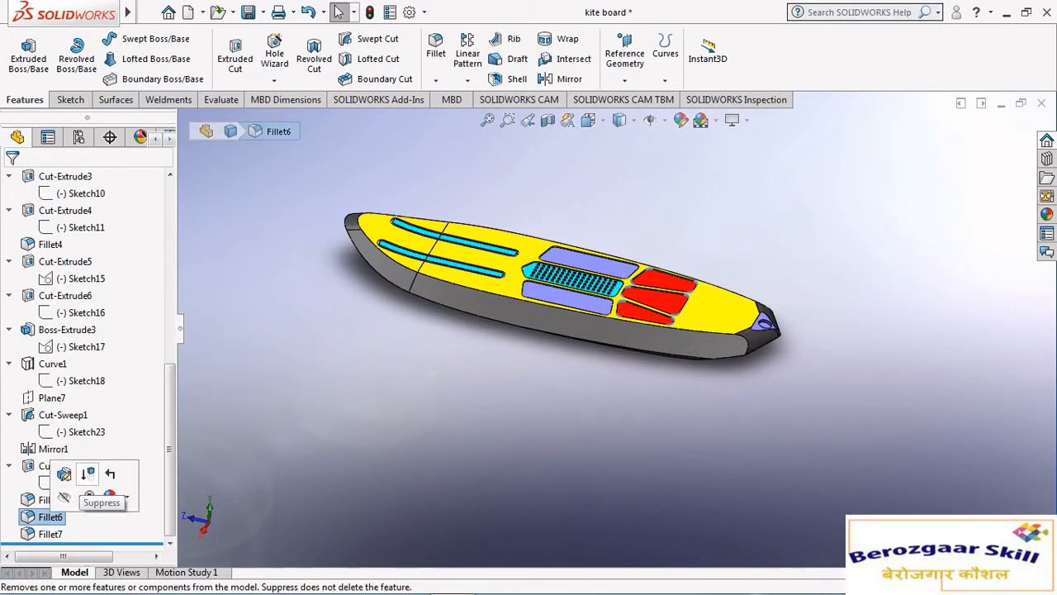
{"action": "left_click", "coordinate": [64, 474]}
{"action": "scroll", "coordinate": [562, 288], "scroll_direction": "down", "scroll_amount": 5}
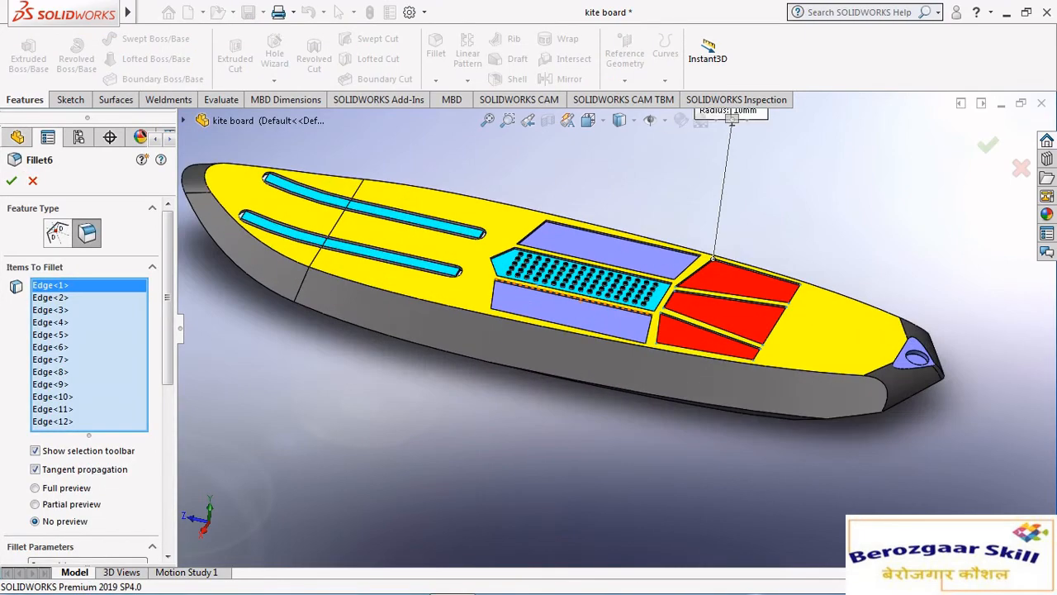
{"action": "middle_click_drag", "start_coordinate": [590, 299], "coordinate": [712, 310]}
{"action": "scroll", "coordinate": [578, 347], "scroll_direction": "up", "scroll_amount": 5}
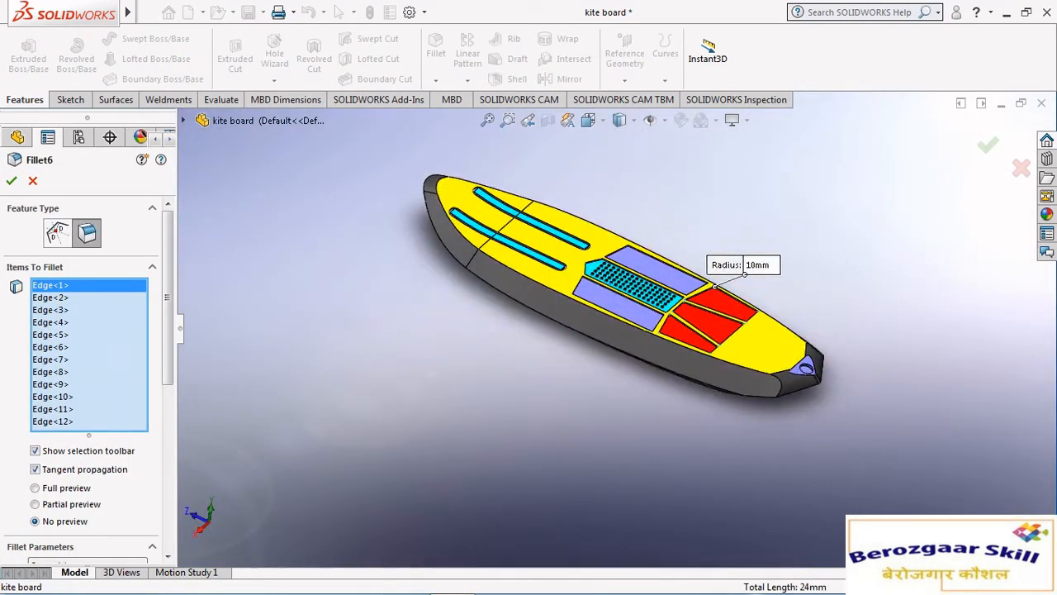
{"action": "scroll", "coordinate": [707, 289], "scroll_direction": "down", "scroll_amount": 1}
{"action": "scroll", "coordinate": [657, 323], "scroll_direction": "down", "scroll_amount": 6}
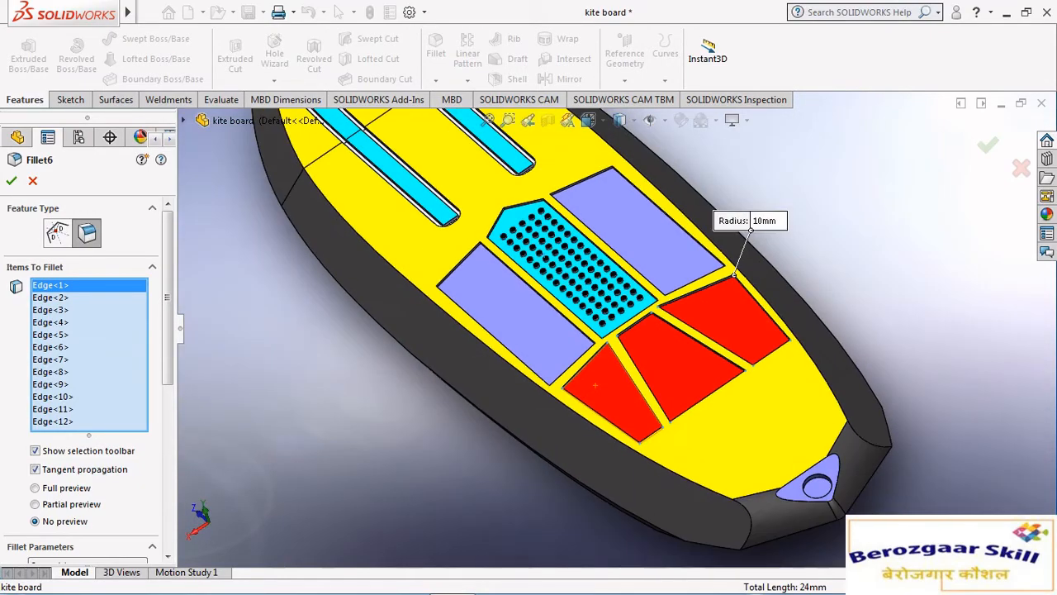
{"action": "middle_click_drag", "start_coordinate": [596, 385], "coordinate": [615, 385]}
{"action": "scroll", "coordinate": [615, 385], "scroll_direction": "up", "scroll_amount": 5}
{"action": "scroll", "coordinate": [543, 273], "scroll_direction": "down", "scroll_amount": 4}
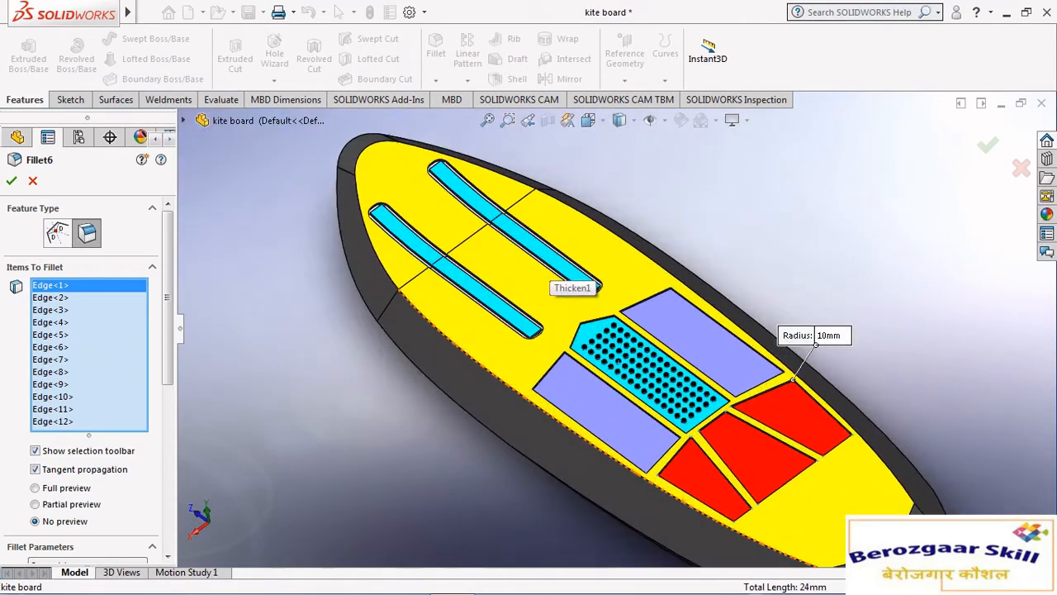
{"action": "key", "text": "Return"}
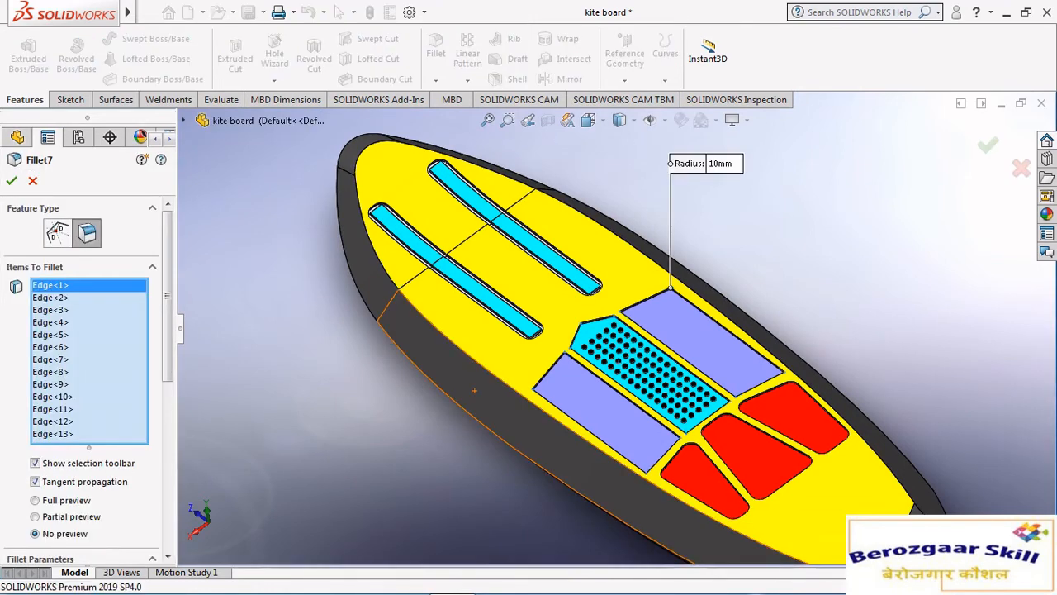
With Fillet7's definition open, examine its selected edges around the strap slots and the purple and cyan pad recesses, and accept it.
{"action": "scroll", "coordinate": [530, 440], "scroll_direction": "up", "scroll_amount": 4}
{"action": "mouse_move", "coordinate": [530, 440]}
{"action": "middle_mouse_down"}
{"action": "mouse_move", "coordinate": [517, 372]}
{"action": "mouse_move", "coordinate": [529, 420]}
{"action": "middle_mouse_up"}
{"action": "scroll", "coordinate": [674, 318], "scroll_direction": "down", "scroll_amount": 5}
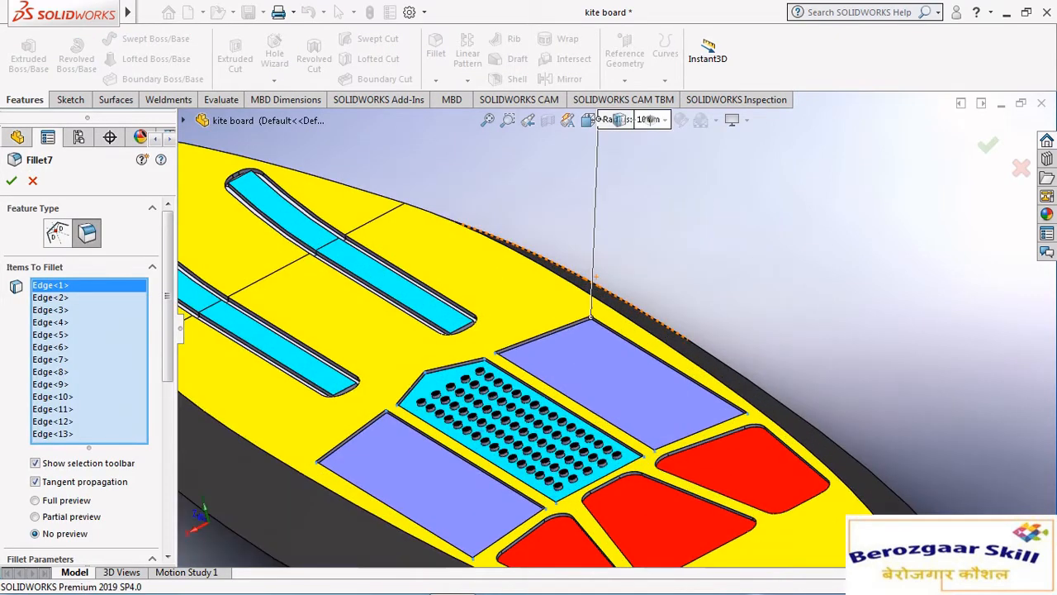
{"action": "middle_click_drag", "start_coordinate": [627, 347], "coordinate": [537, 425]}
{"action": "scroll", "coordinate": [578, 402], "scroll_direction": "up", "scroll_amount": 3}
{"action": "scroll", "coordinate": [521, 293], "scroll_direction": "down", "scroll_amount": 6}
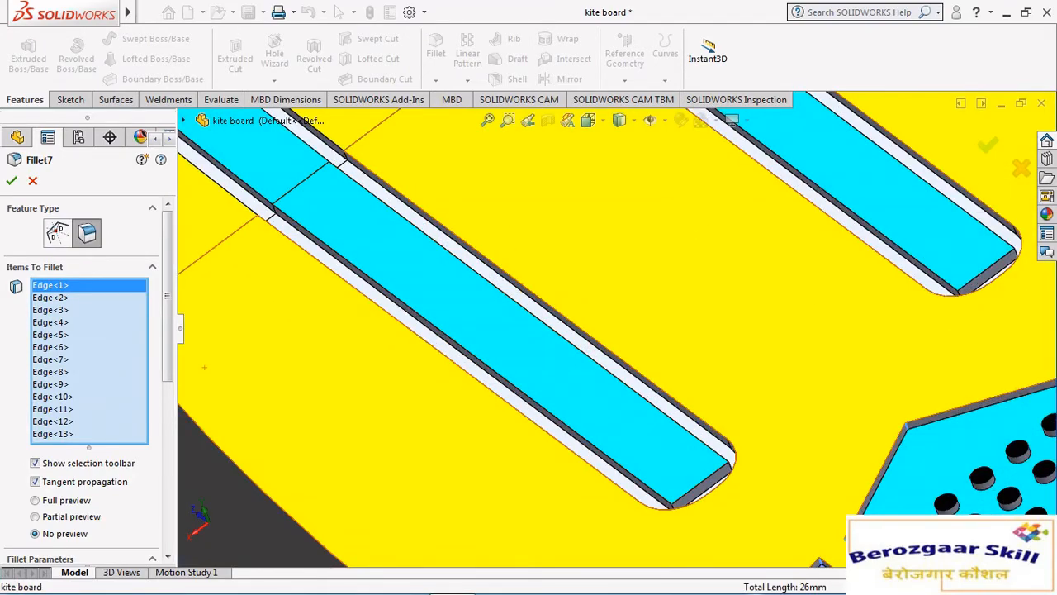
{"action": "left_click", "coordinate": [51, 373]}
{"action": "scroll", "coordinate": [419, 381], "scroll_direction": "up", "scroll_amount": 6}
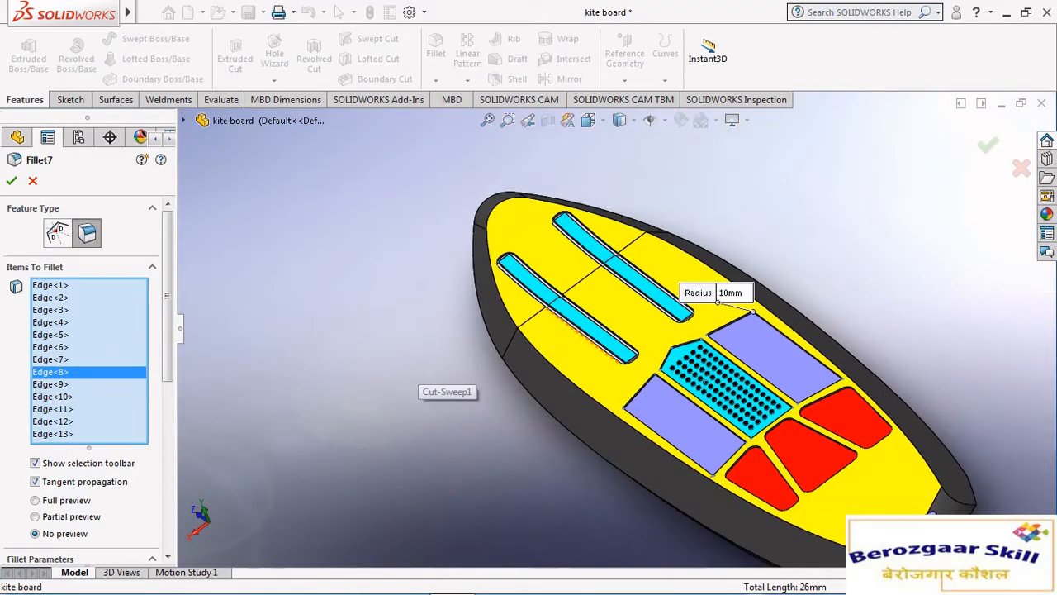
{"action": "scroll", "coordinate": [420, 382], "scroll_direction": "down", "scroll_amount": 2}
{"action": "scroll", "coordinate": [765, 372], "scroll_direction": "down", "scroll_amount": 6}
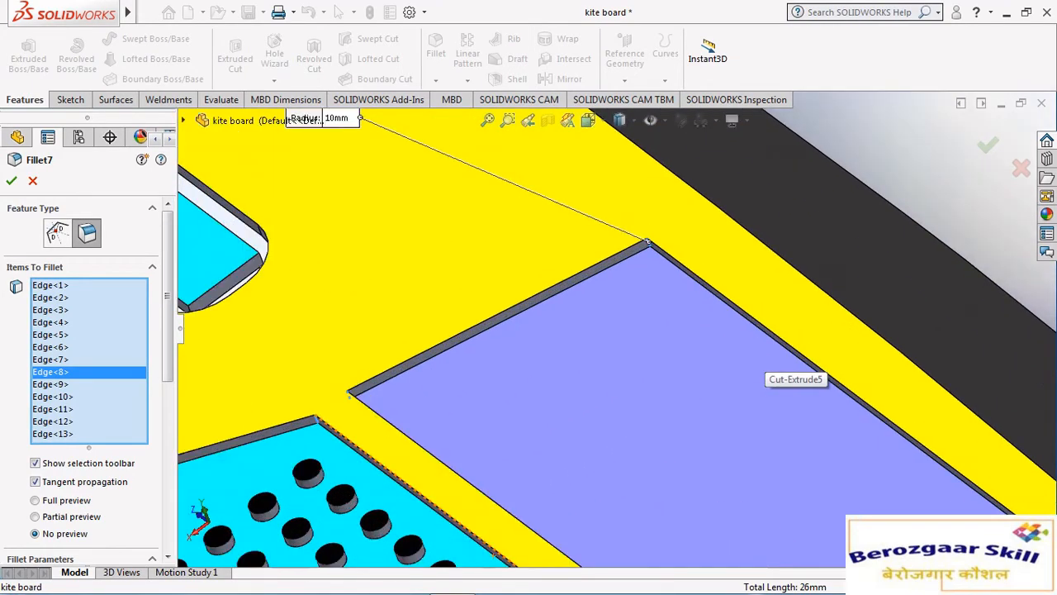
{"action": "scroll", "coordinate": [765, 372], "scroll_direction": "up", "scroll_amount": 3}
{"action": "left_click", "coordinate": [12, 181]}
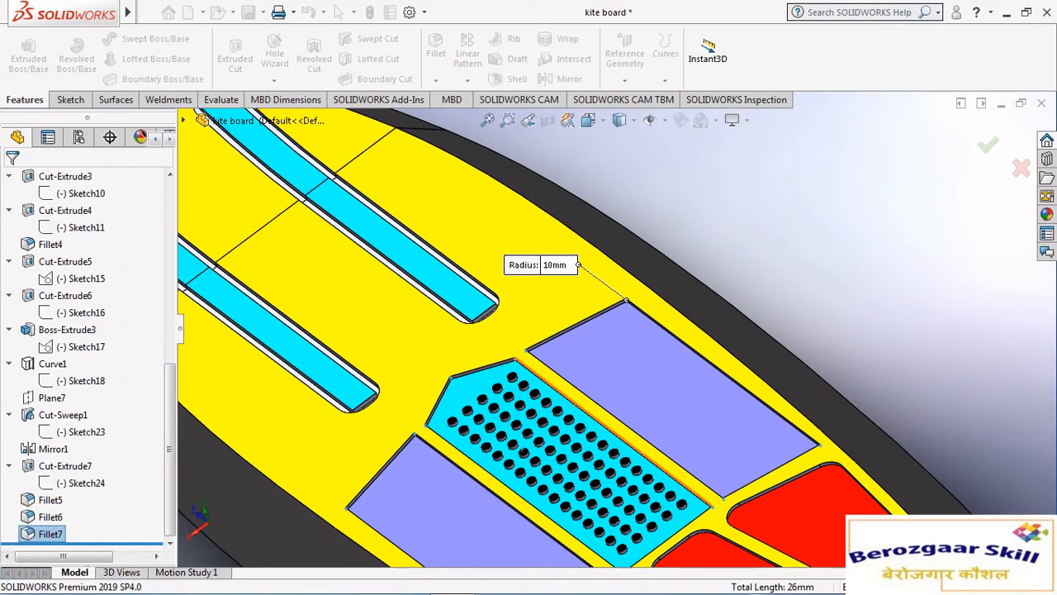
Orient the finished kite board to the isometric view and inspect the whole model.
{"action": "scroll", "coordinate": [609, 333], "scroll_direction": "up", "scroll_amount": 7}
{"action": "middle_click_drag", "start_coordinate": [609, 333], "coordinate": [597, 248]}
{"action": "left_click", "coordinate": [588, 120]}
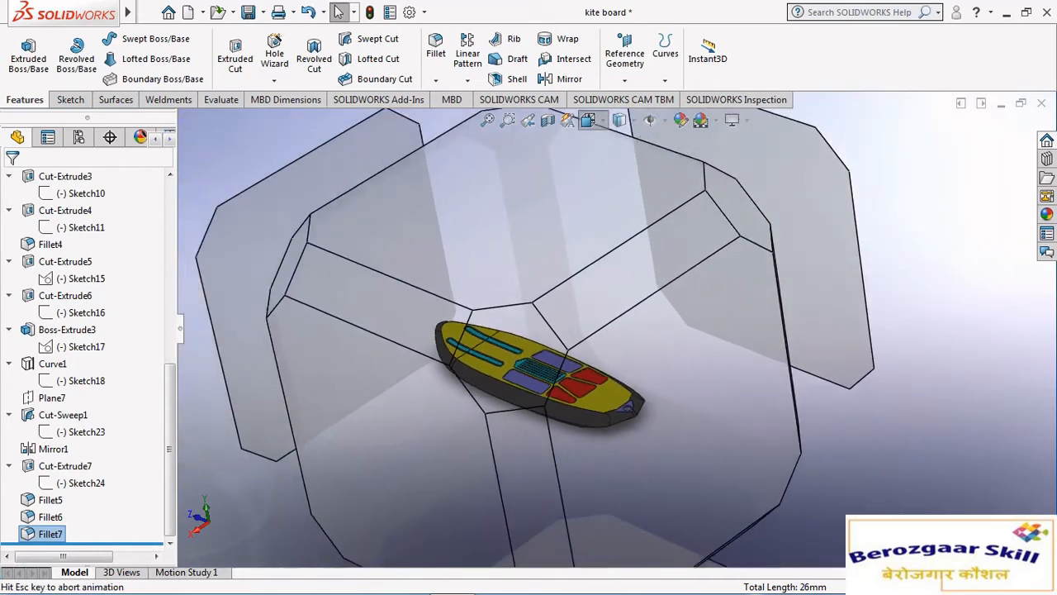
{"action": "left_click", "coordinate": [677, 163]}
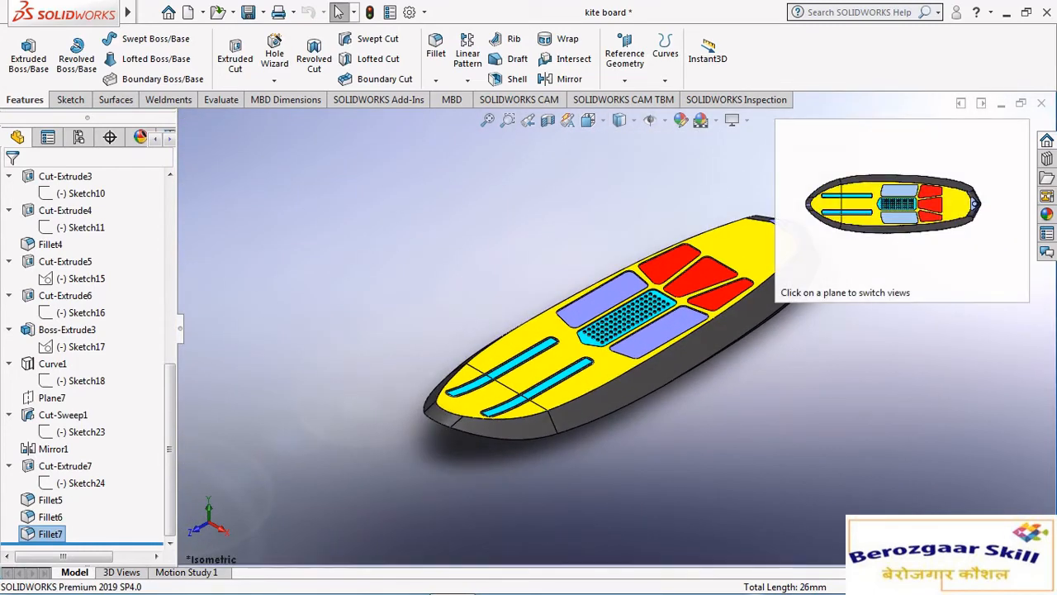
{"action": "scroll", "coordinate": [661, 372], "scroll_direction": "up", "scroll_amount": 2}
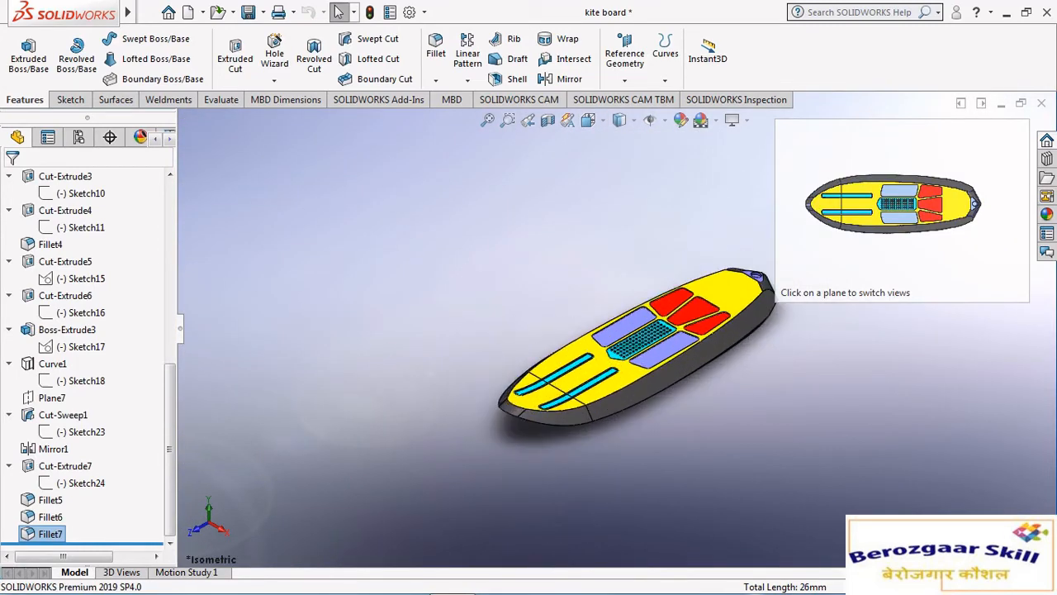
{"action": "key", "text": "Escape"}
{"action": "scroll", "coordinate": [620, 342], "scroll_direction": "down", "scroll_amount": 1}
{"action": "scroll", "coordinate": [710, 388], "scroll_direction": "down", "scroll_amount": 2}
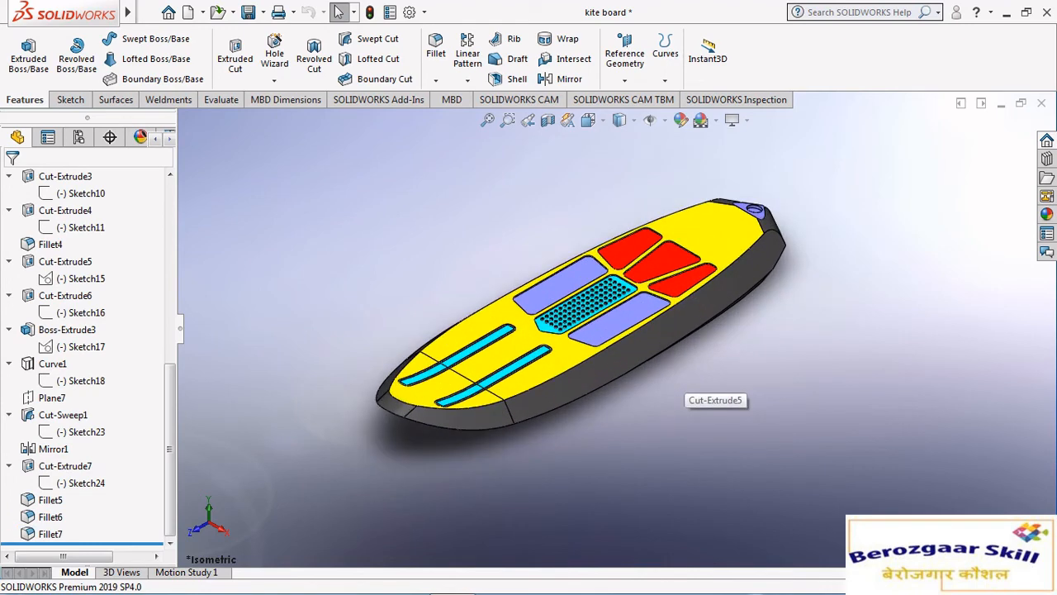
{"action": "scroll", "coordinate": [578, 322], "scroll_direction": "up", "scroll_amount": 2}
{"action": "scroll", "coordinate": [579, 322], "scroll_direction": "down", "scroll_amount": 3}
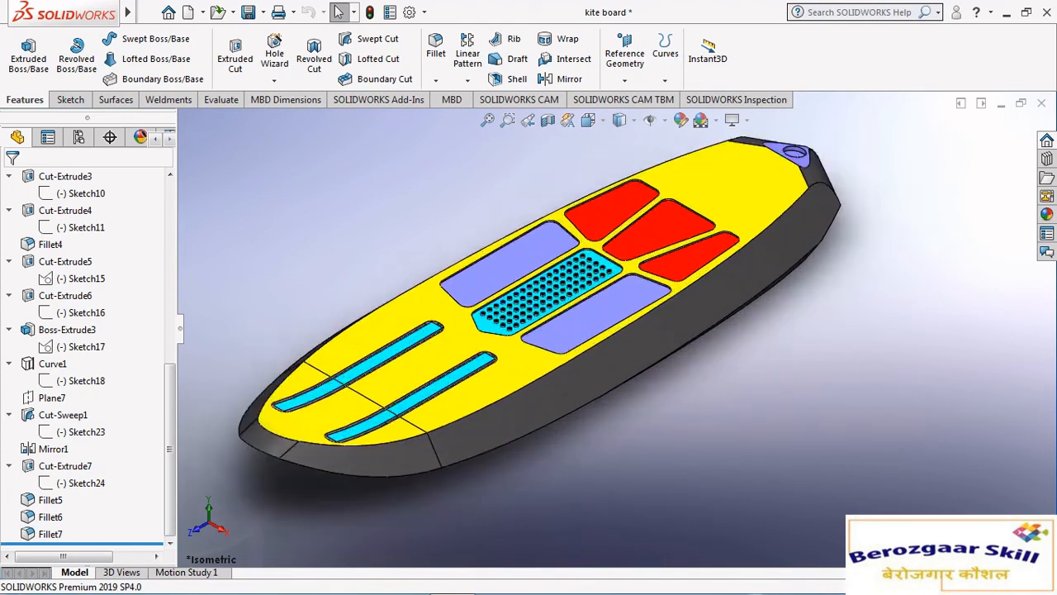
{"action": "scroll", "coordinate": [578, 323], "scroll_direction": "up", "scroll_amount": 1}
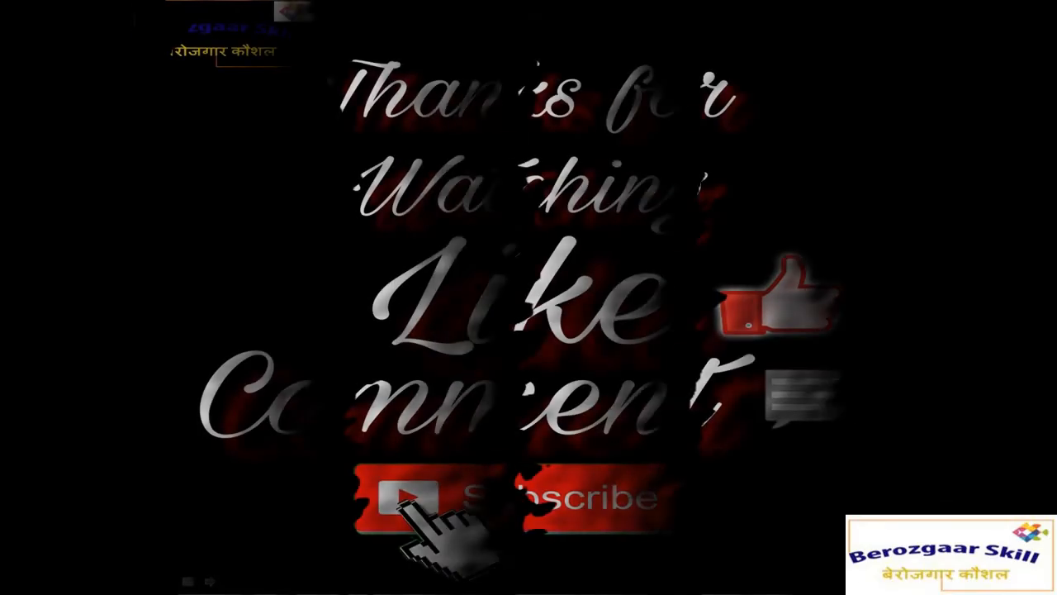